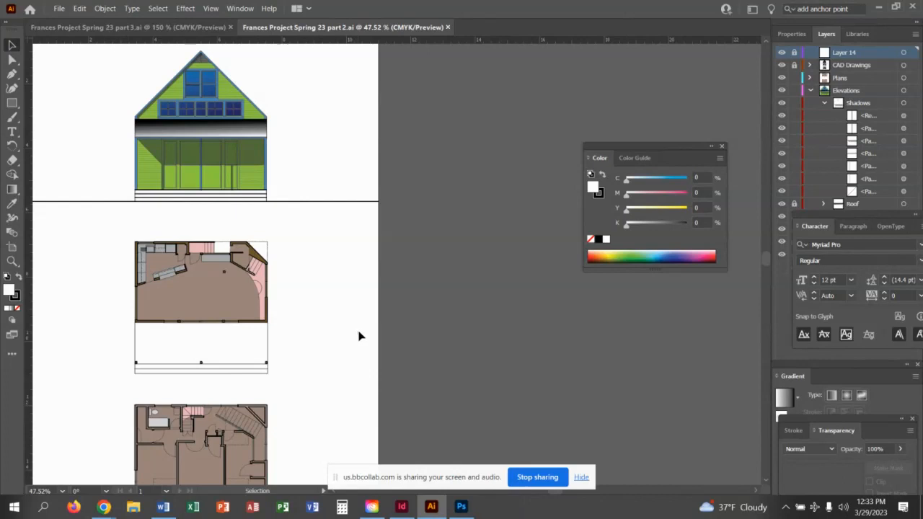
Collapse the Shadows sublayer and the Elevations layer, and lock Elevations.
scroll(359, 336, "down", 1)
scroll(359, 336, "down", 1)
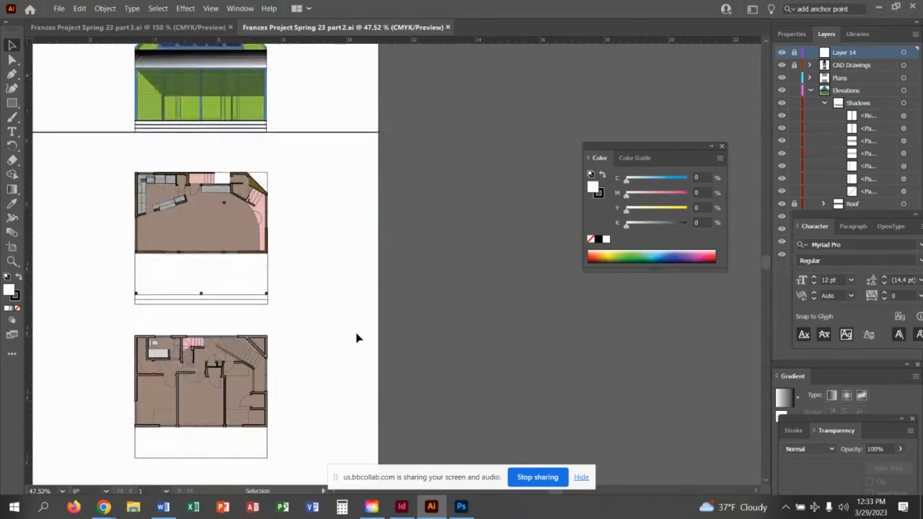
scroll(357, 338, "up", 2)
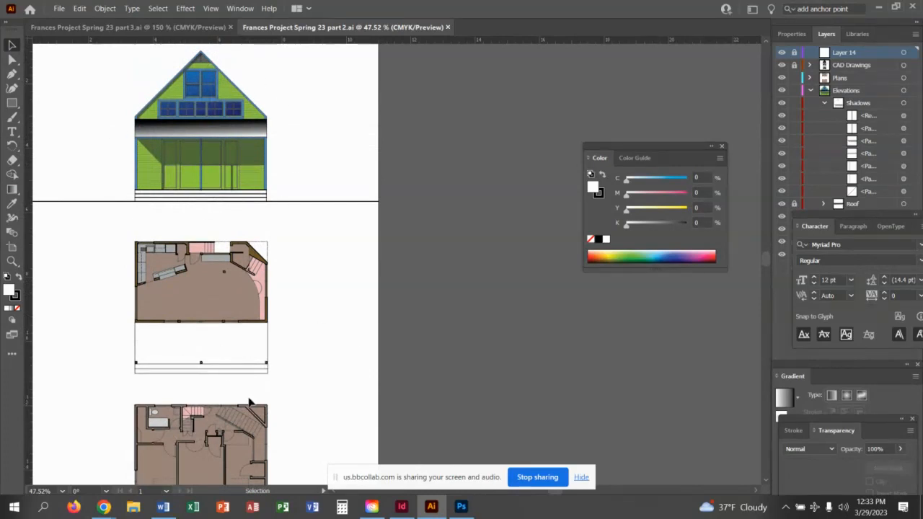
scroll(249, 404, "down", 1)
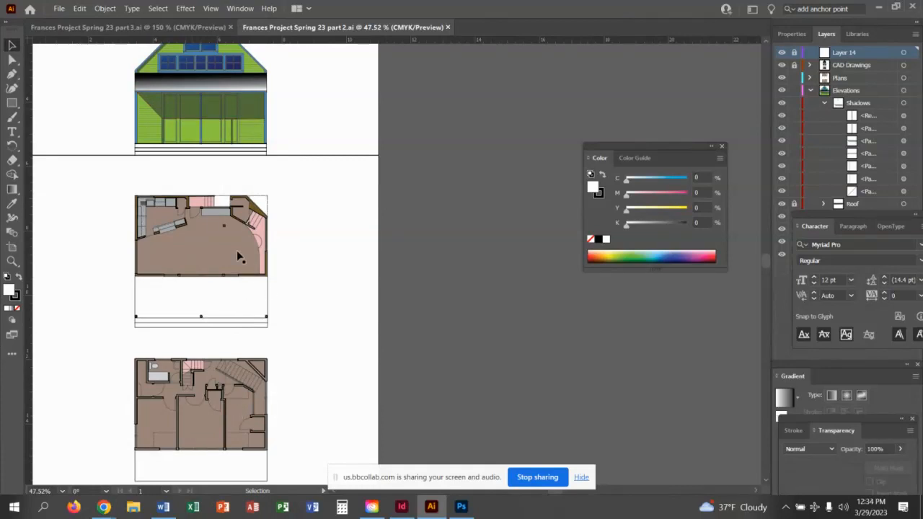
left_click(825, 104)
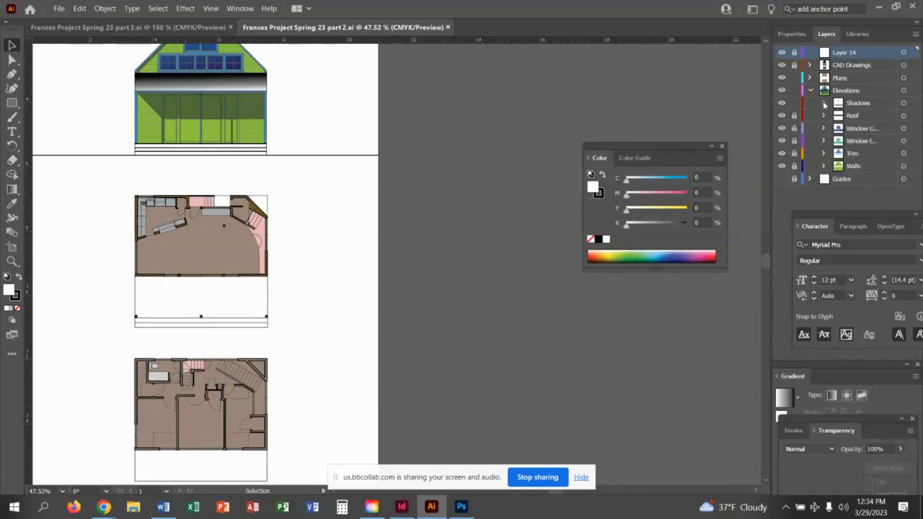
left_click(810, 91)
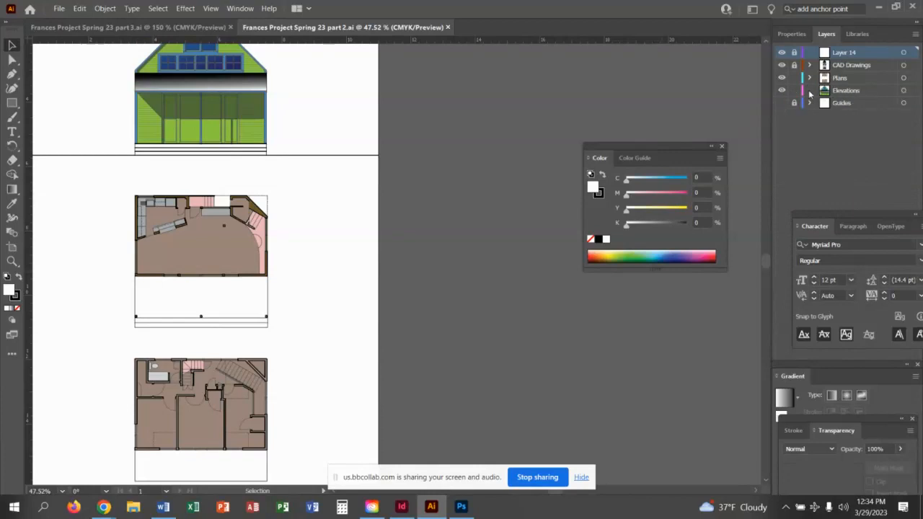
left_click(795, 90)
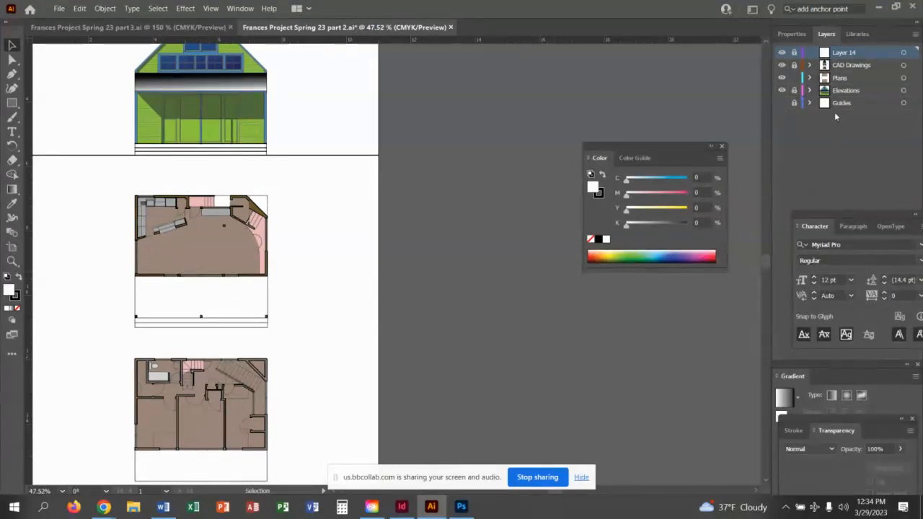
Expand the Plans layer and move the Transparency and Gradient panels over the empty canvas, clear of the layer controls.
left_click(880, 81)
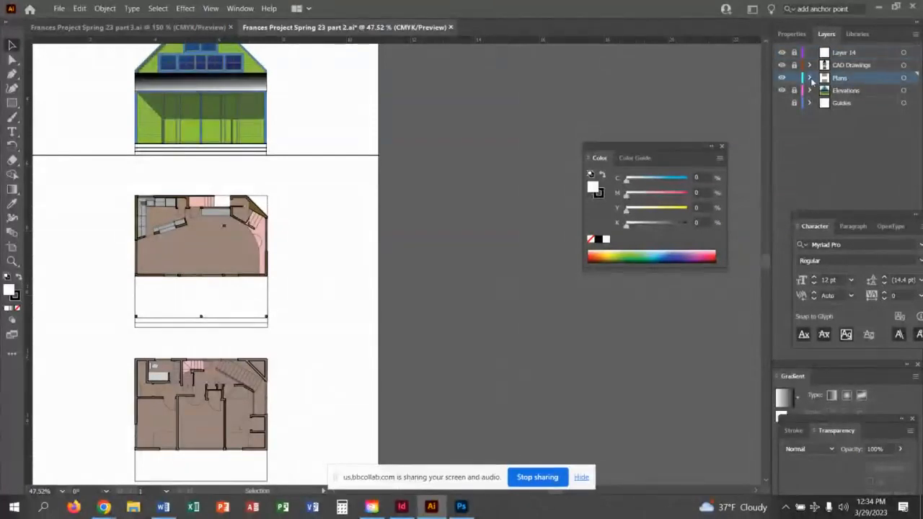
left_click(809, 78)
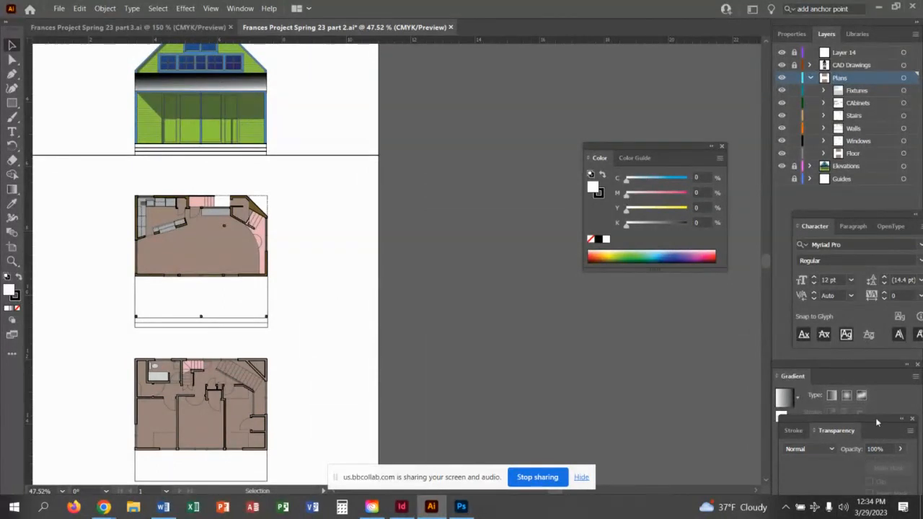
mouse_move(875, 417)
left_mouse_down()
mouse_move(630, 386)
mouse_move(639, 347)
left_mouse_up()
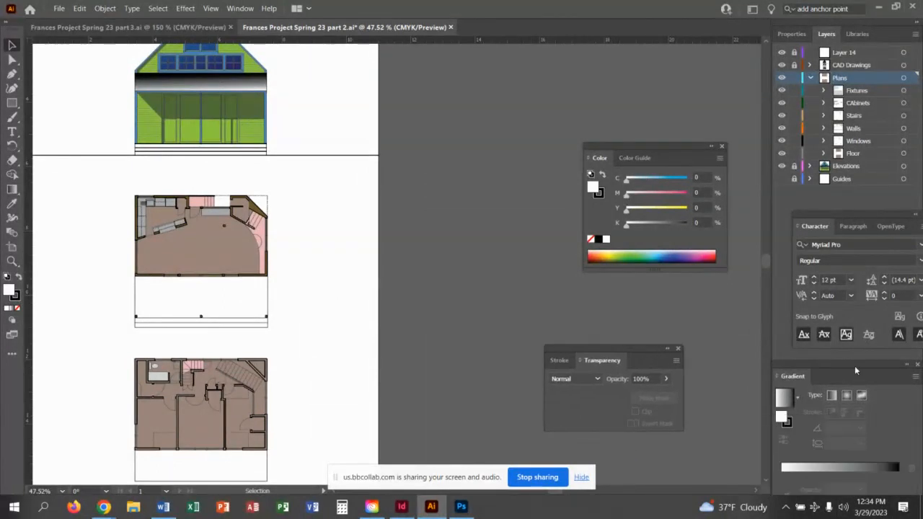
left_click_drag(855, 366, 786, 300)
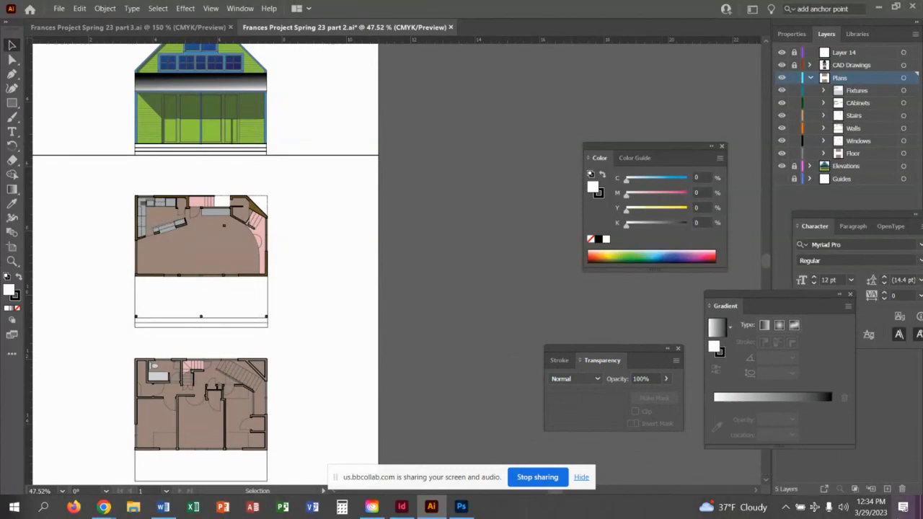
Create a new layer inside Plans below the Floor sublayer and name it Plan Shadow.
left_click(887, 488)
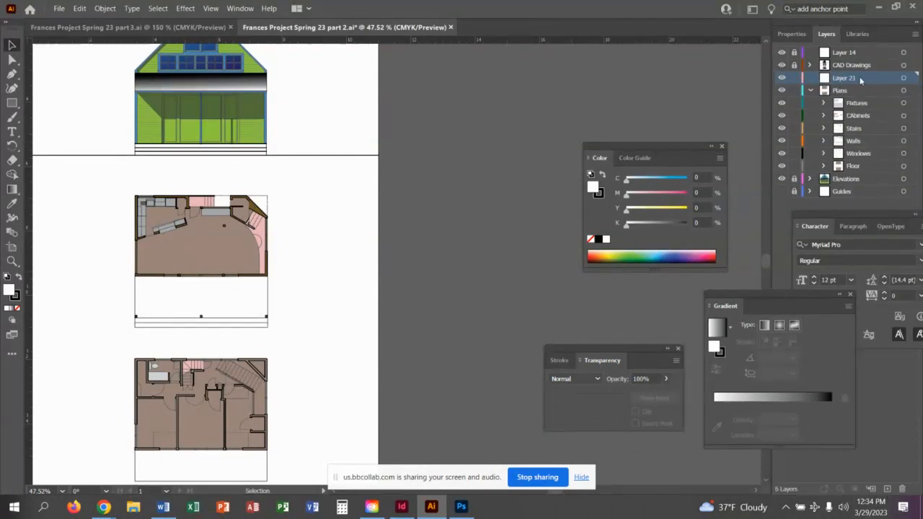
left_click_drag(859, 77, 865, 171)
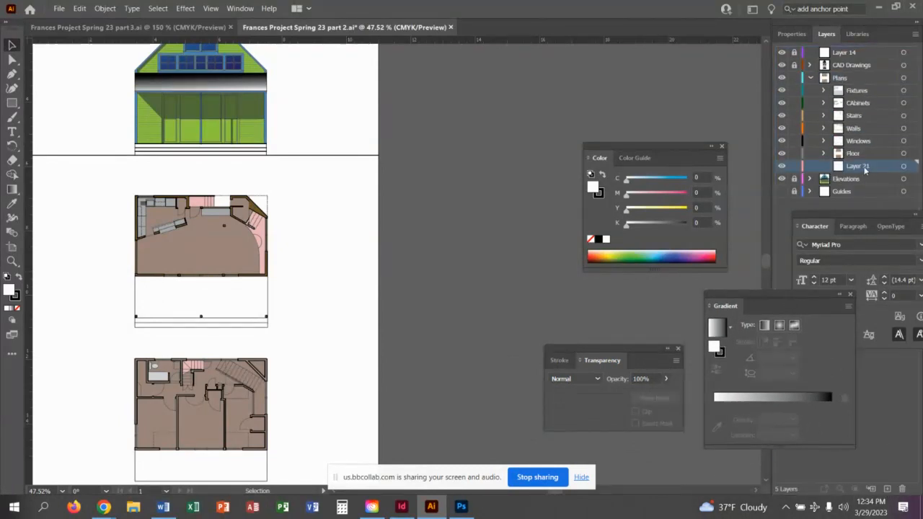
double_click(858, 166)
type("Flan Shadow")
key("Return")
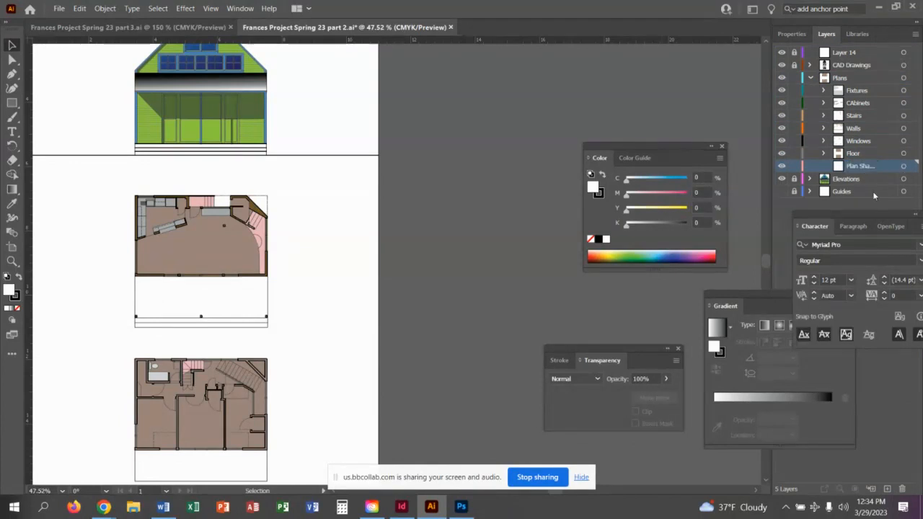
Set the stroke to none and the fill to black for the shadow shape.
left_click(14, 298)
left_click(17, 308)
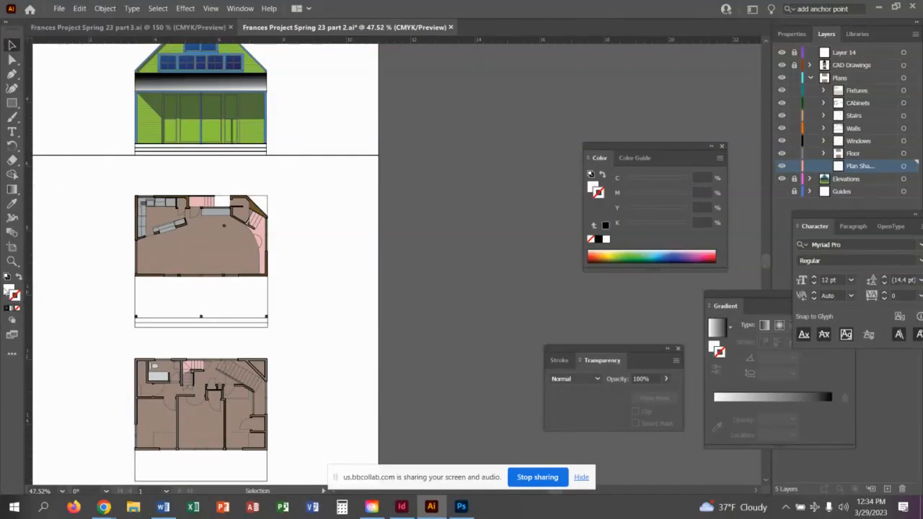
double_click(11, 291)
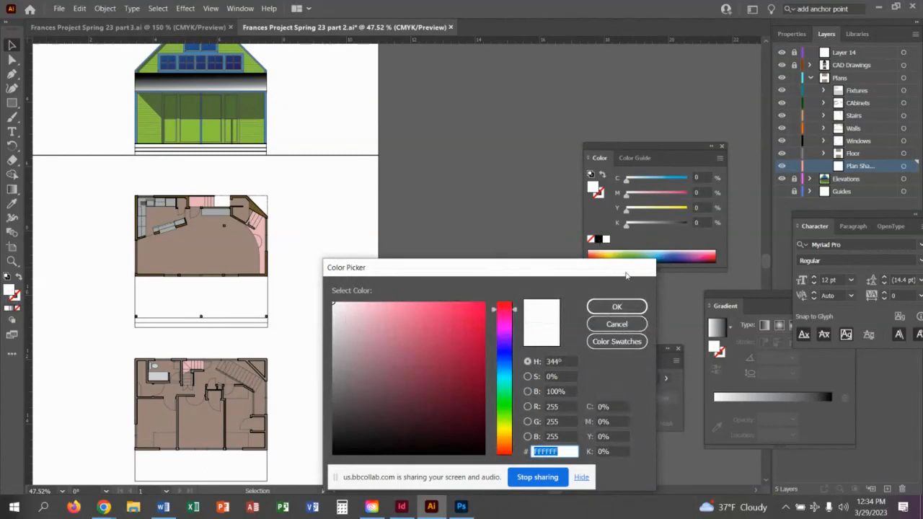
left_click(617, 307)
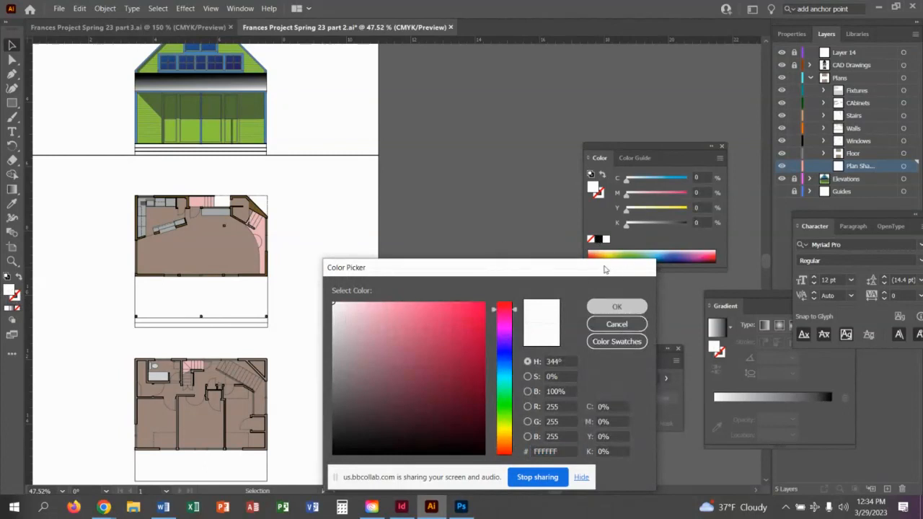
left_click(598, 241)
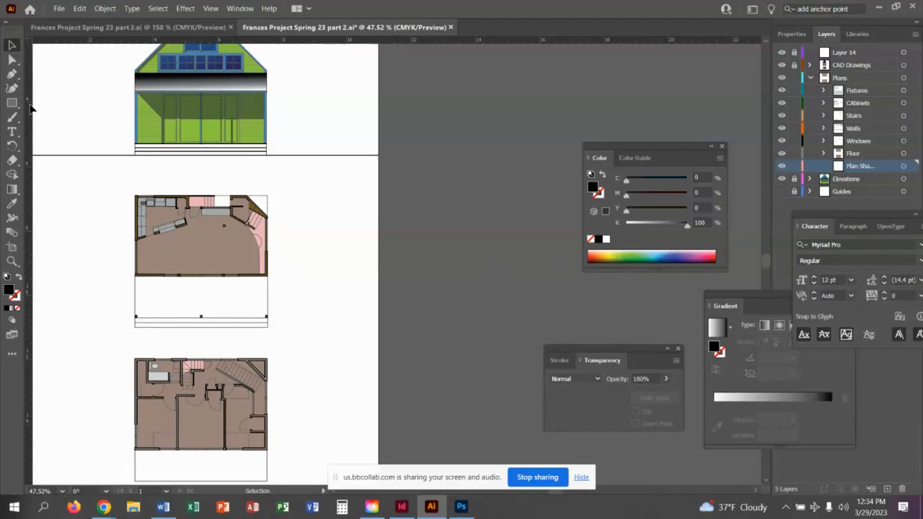
Trace a closed Pen path around the upper floor plan's outer walls, following its angled upper-right corner.
left_click(12, 74)
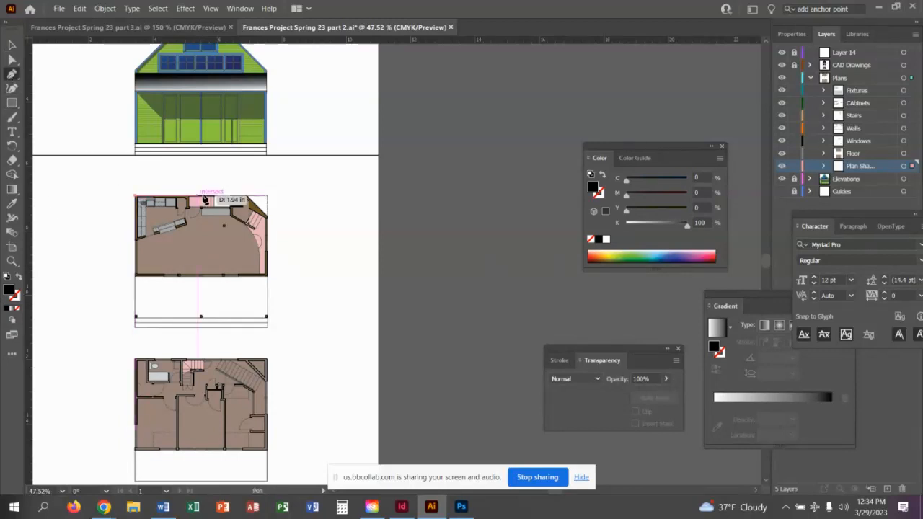
left_click(136, 196)
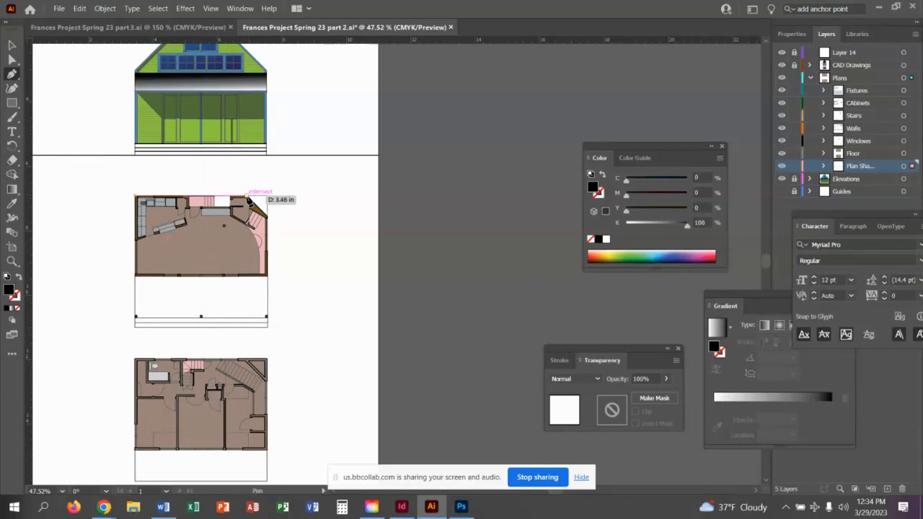
left_click(249, 197)
left_click(267, 220)
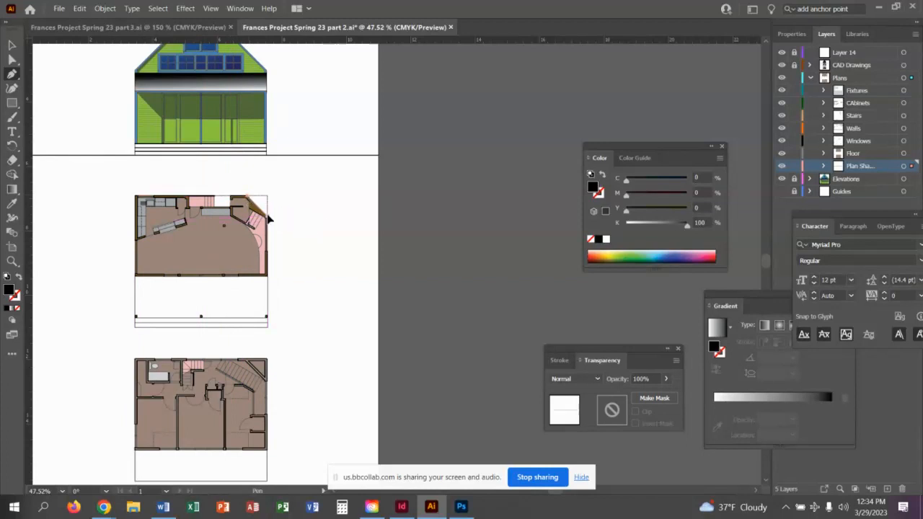
left_click(267, 276)
left_click(136, 274)
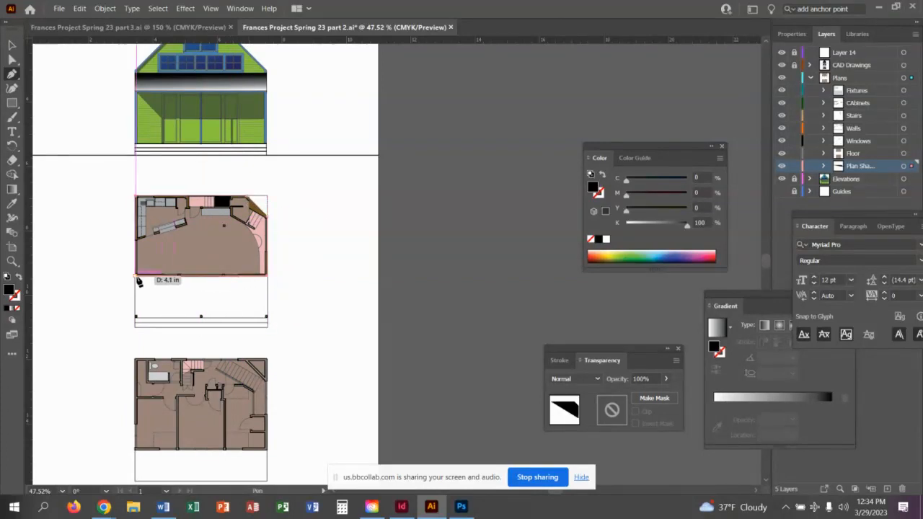
left_click(136, 195)
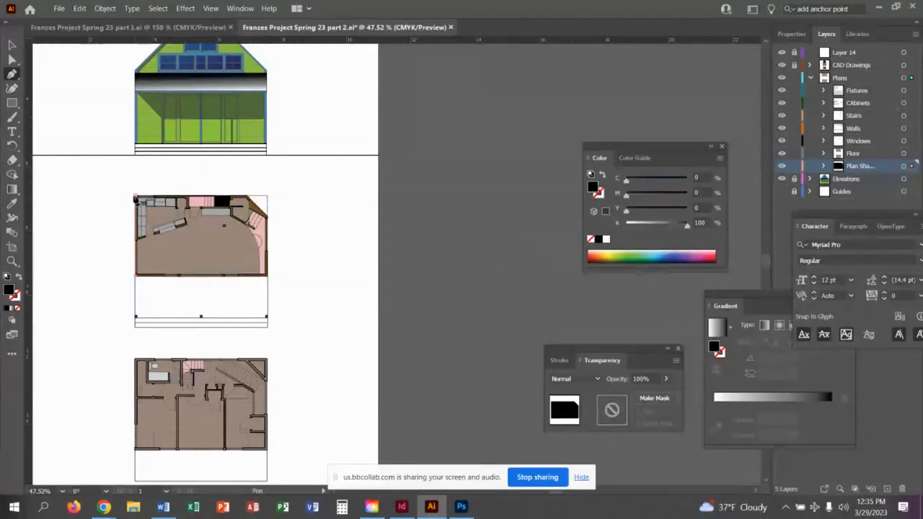
Offset the black shape up and to the right so it projects from behind the floor plan as a shadow.
left_click(12, 59)
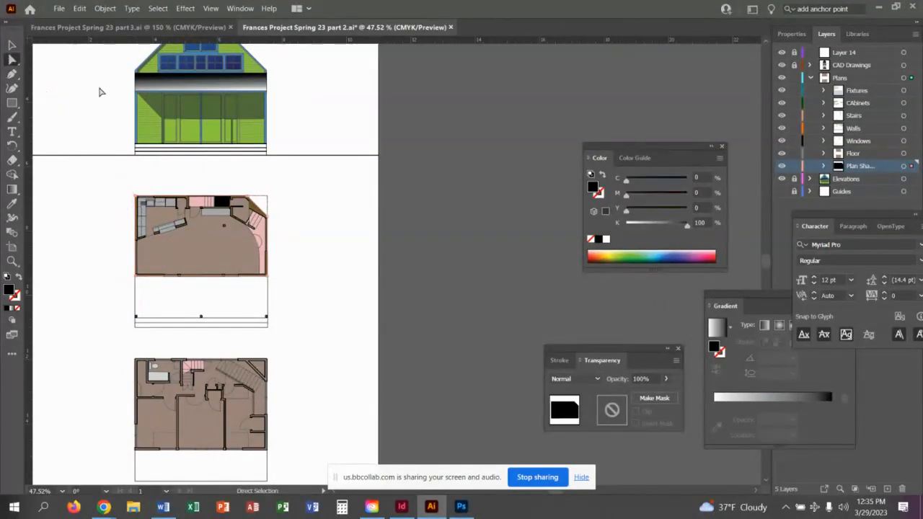
left_click(311, 187)
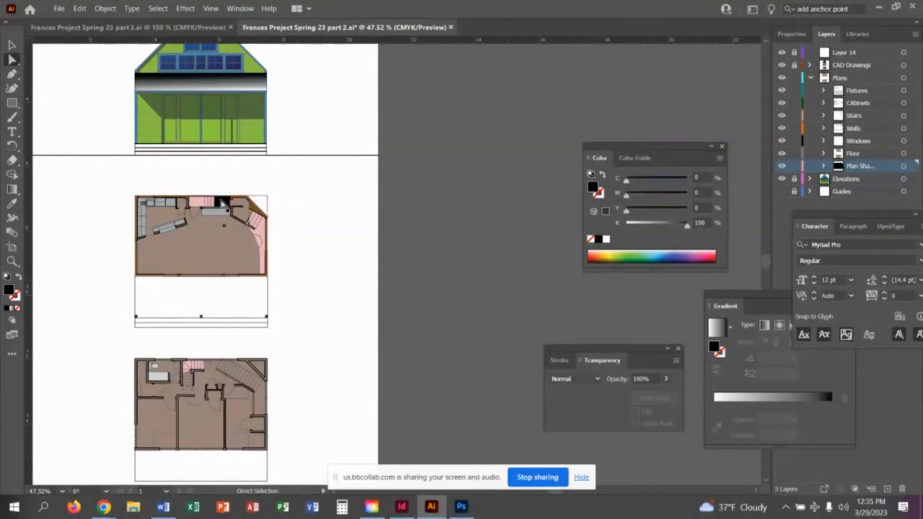
left_click_drag(222, 204, 242, 187)
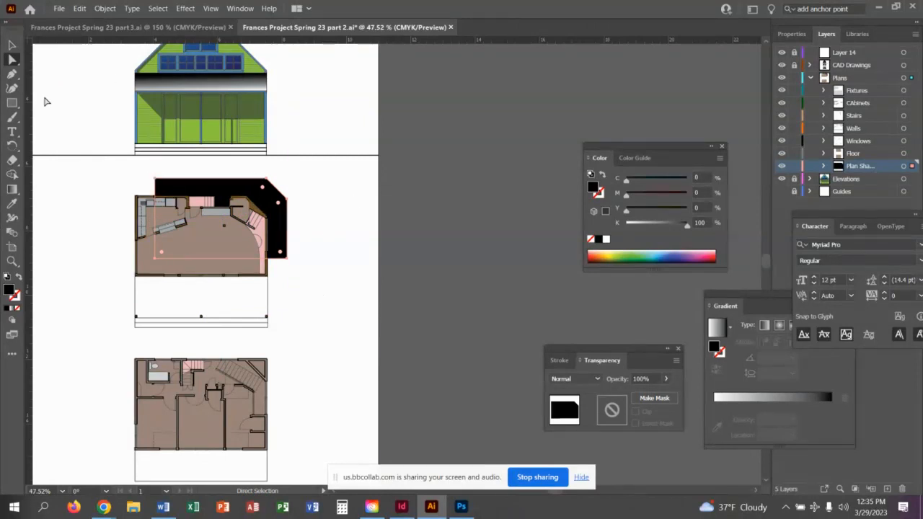
Try to add an anchor point on the shadow's left edge where it meets the plan's upper wall.
left_click(13, 75)
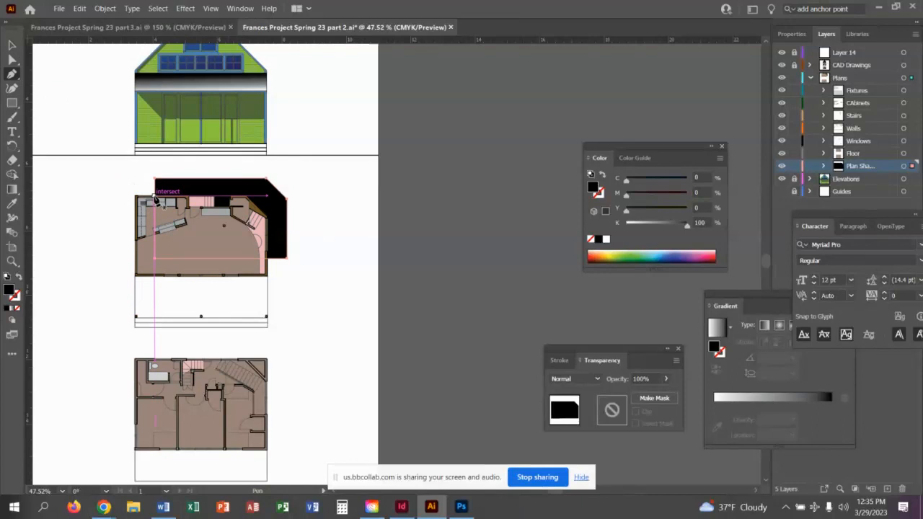
key("plus")
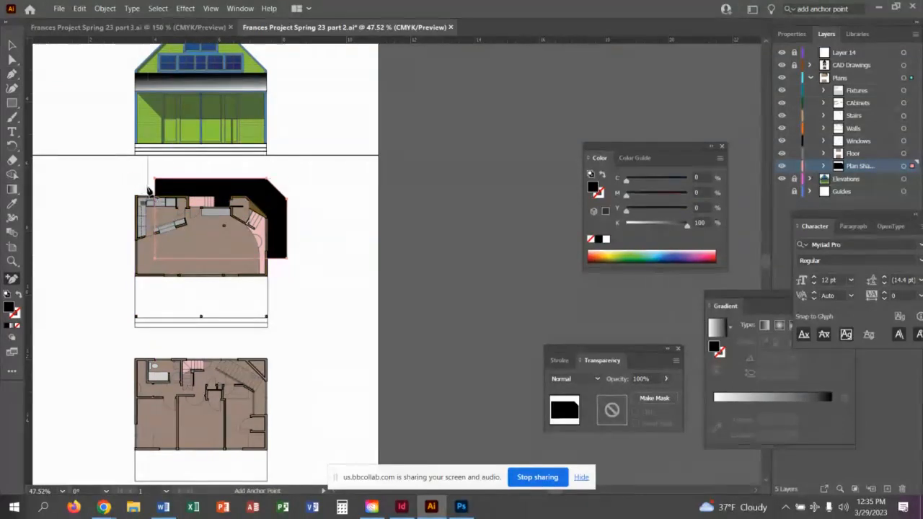
left_click(155, 195)
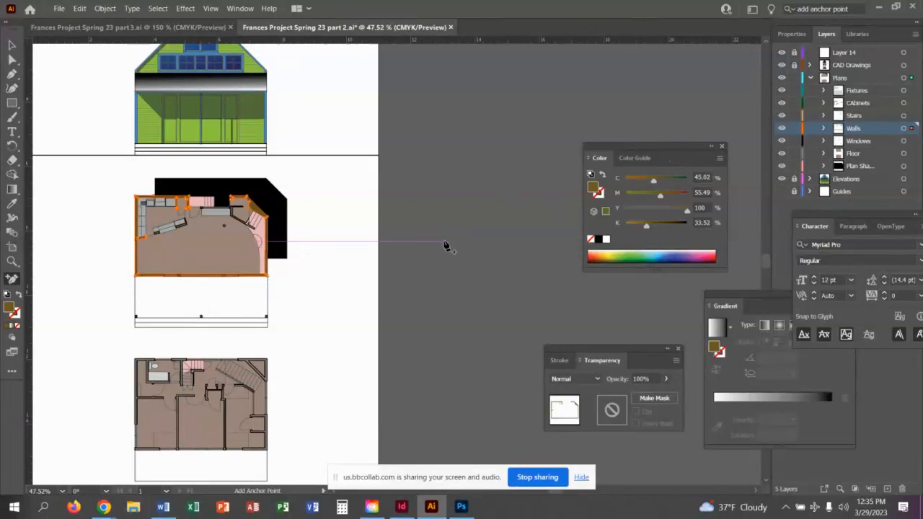
Reselect the shadow shape and lock the Fixtures, CAbinets, Stairs, Walls, Windows and Floor sublayers.
left_click(278, 241, "ctrl")
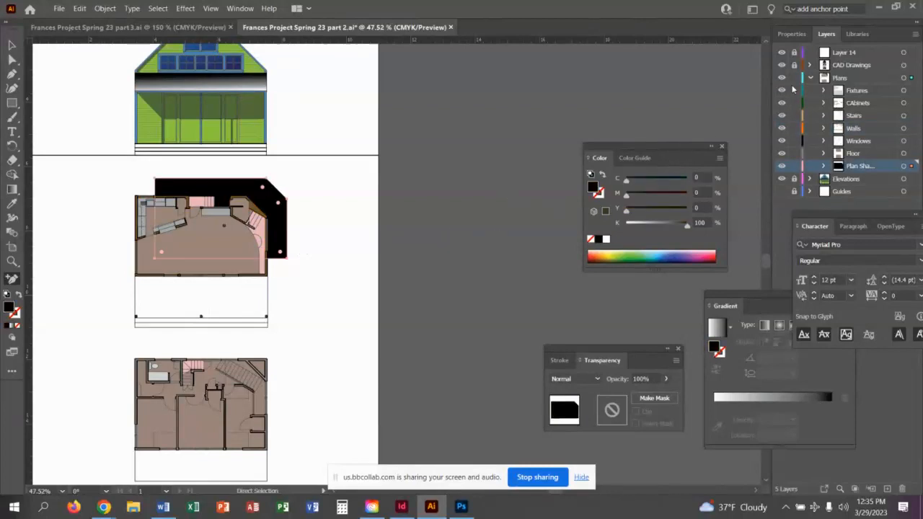
left_click_drag(793, 102, 793, 152)
left_click(794, 90)
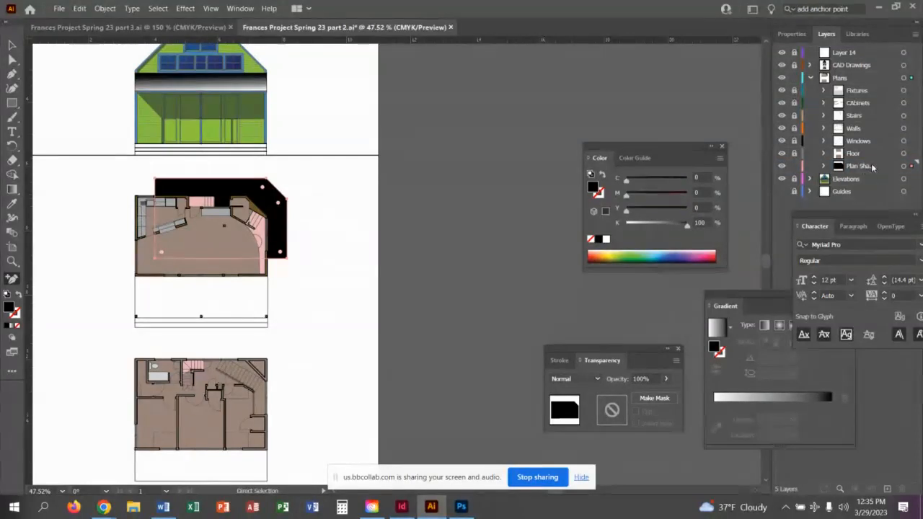
Try to add anchor points on the shadow's outline where it meets the plan's upper and right walls.
key("plus")
left_click(196, 182)
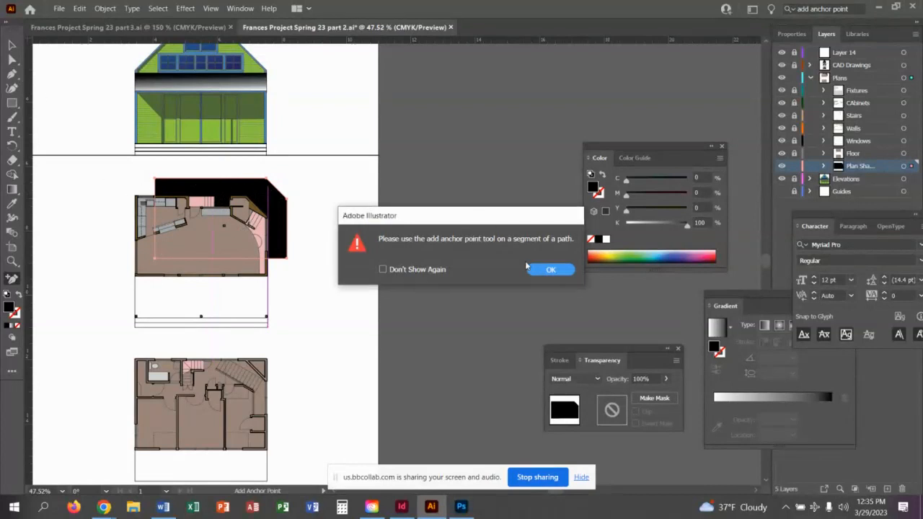
left_click(563, 270)
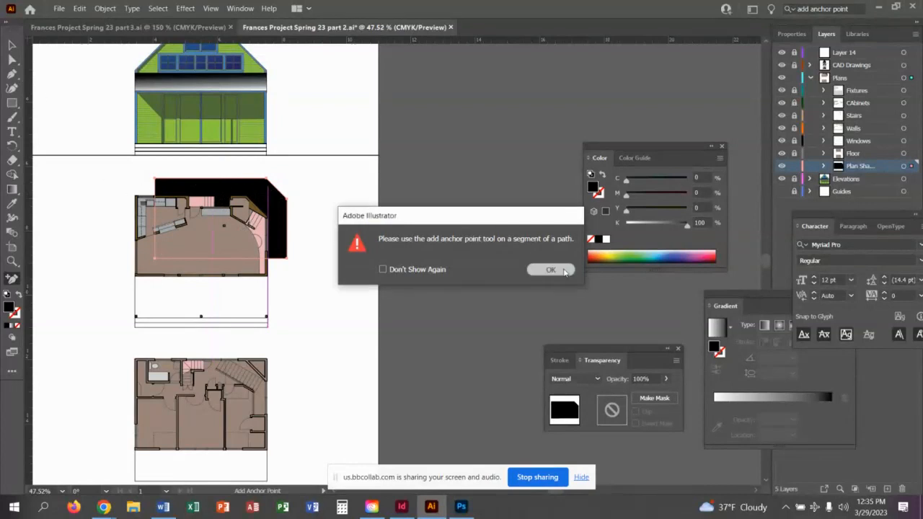
left_click(156, 197)
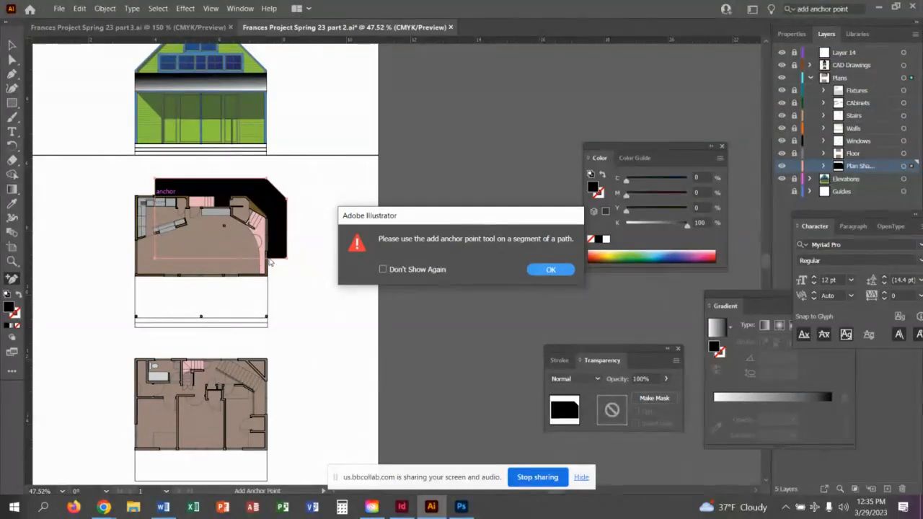
left_click(551, 269)
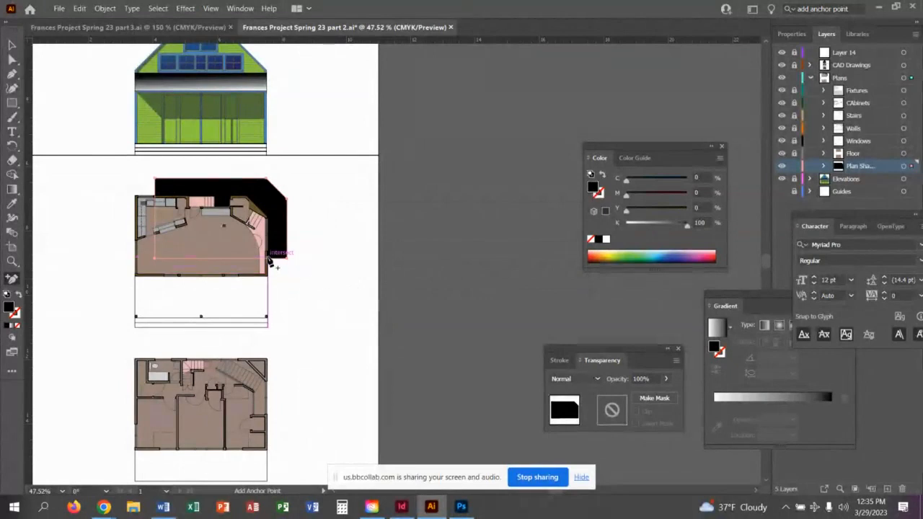
left_click(277, 264)
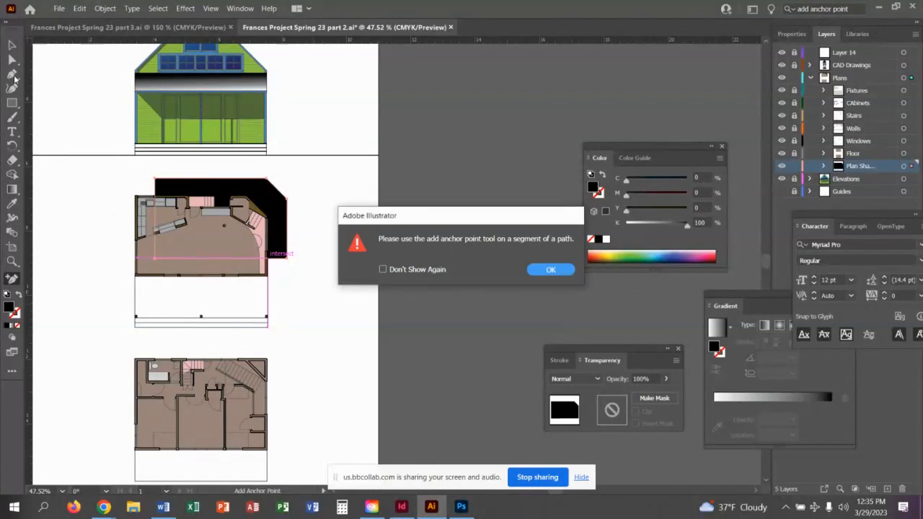
left_click(550, 269)
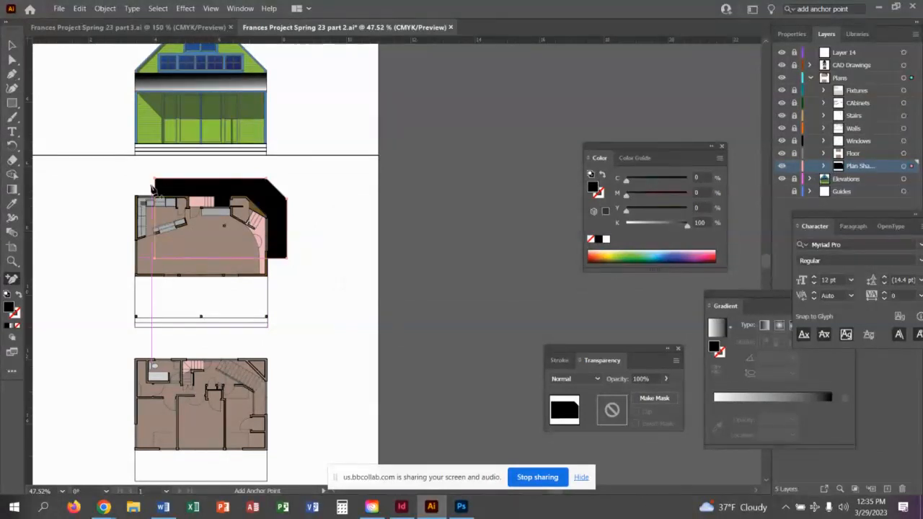
Reselect the shadow shape and retry adding an anchor point where its lower edge meets the plan's right wall.
left_click(13, 60)
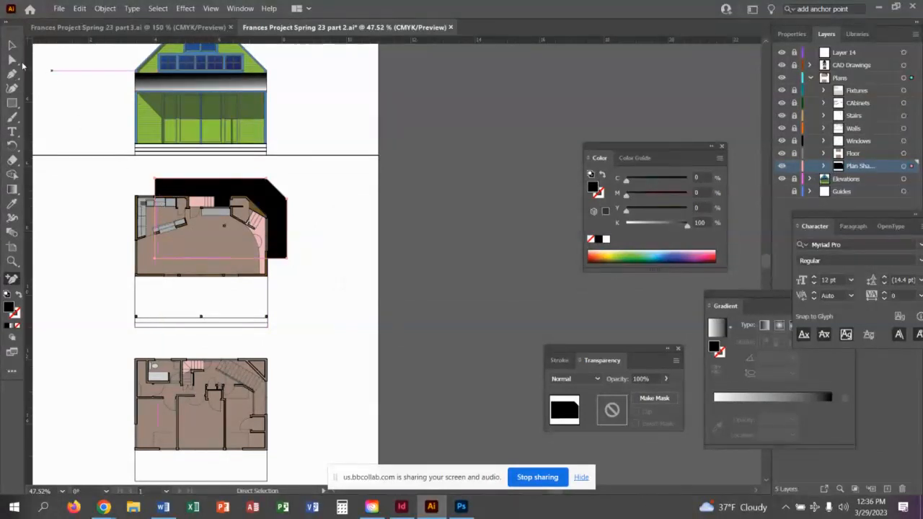
left_click(153, 200)
left_click(145, 199)
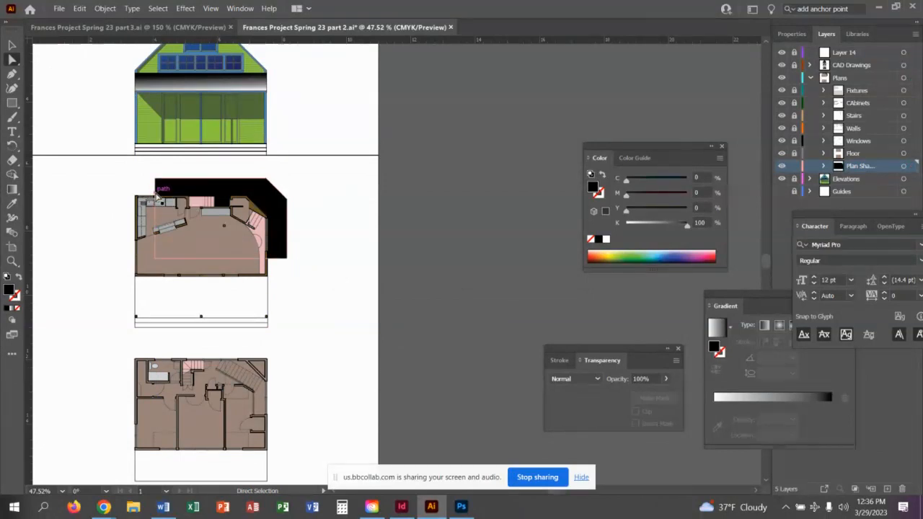
left_click(232, 188)
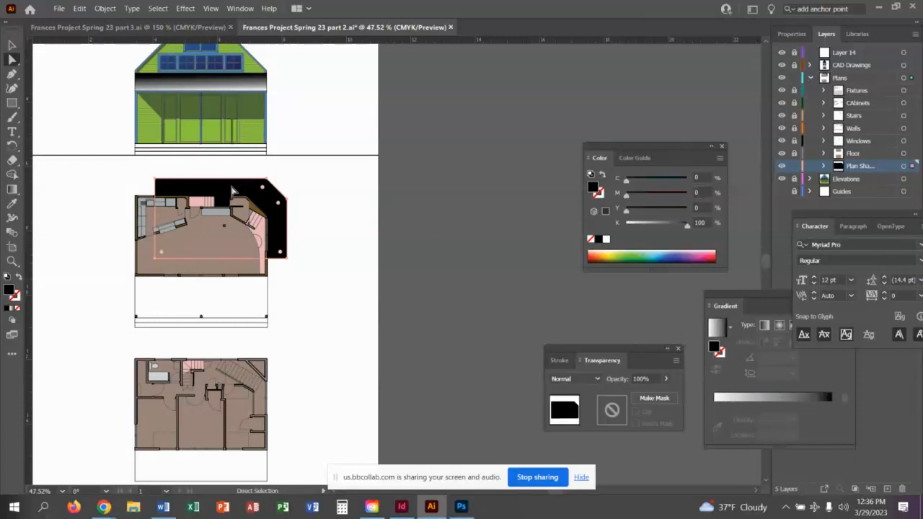
left_click(13, 73)
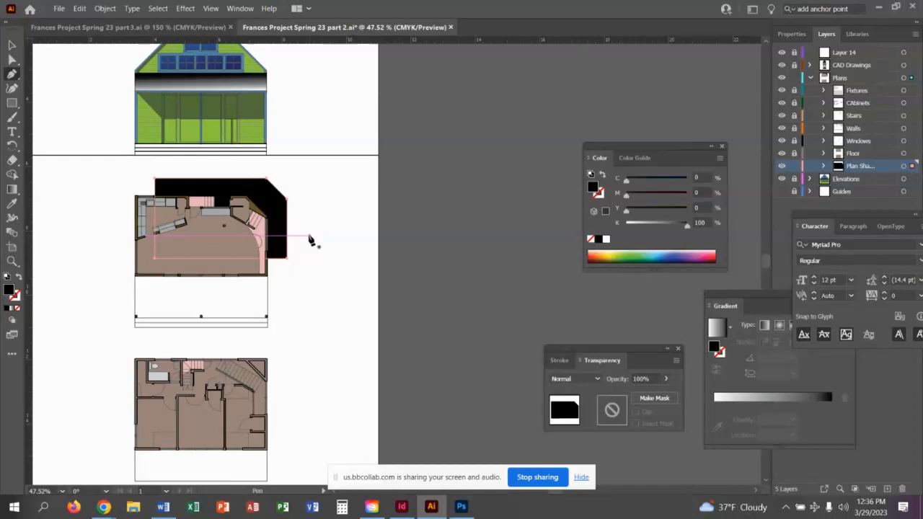
key("plus")
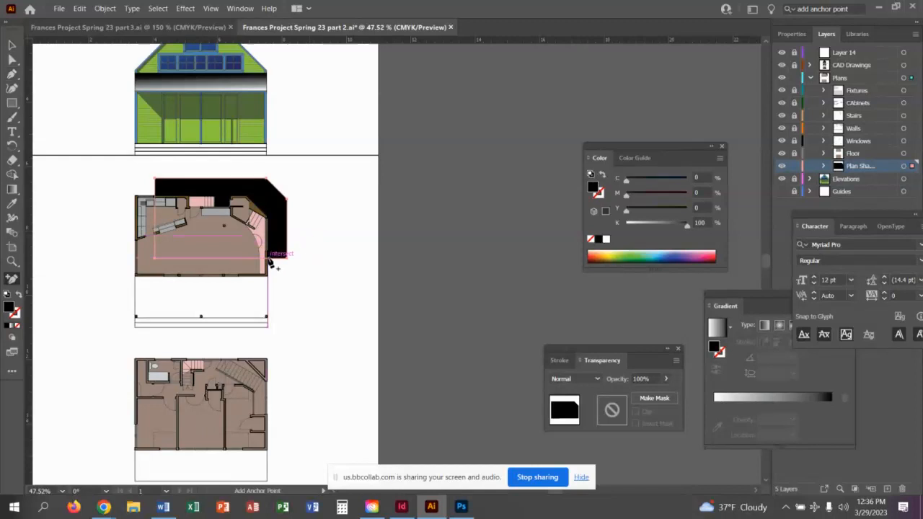
left_click(271, 265)
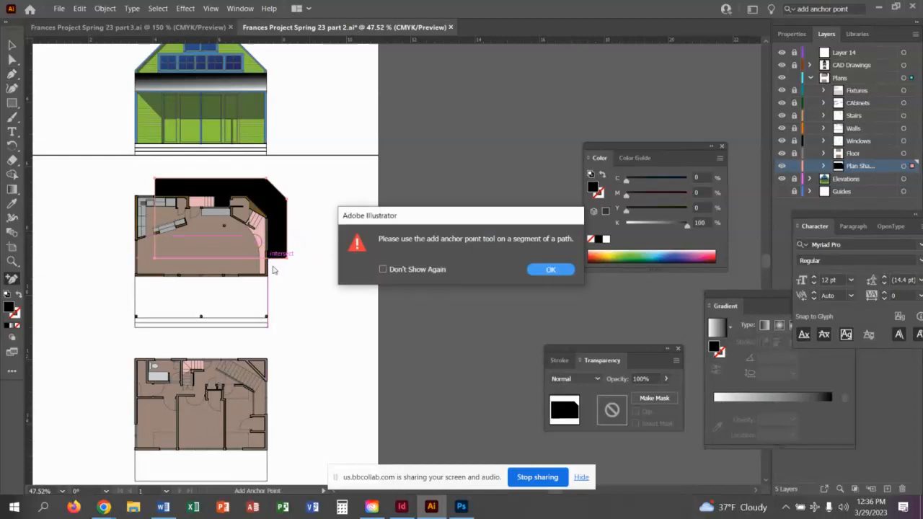
left_click(549, 271)
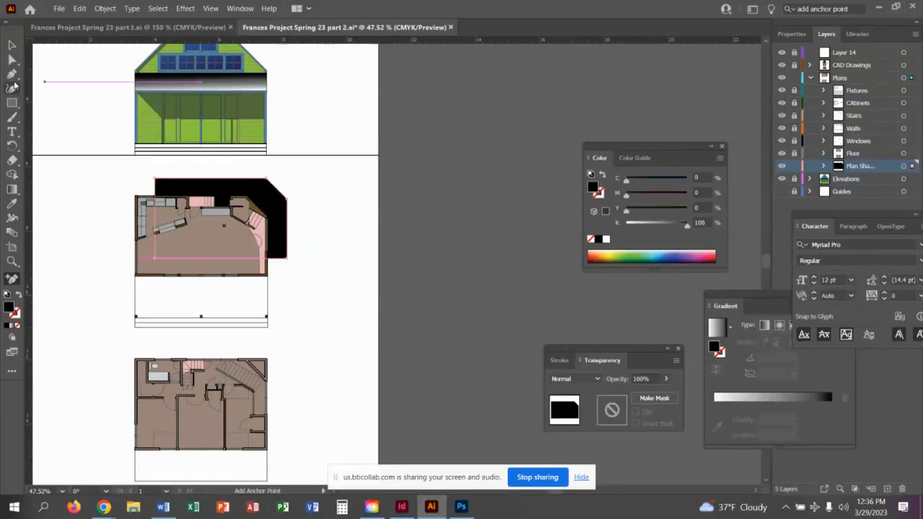
Switch to the Anchor Point tool and try several more times to add a point on the shadow's lower edge at the right wall.
left_click_drag(18, 84, 72, 92)
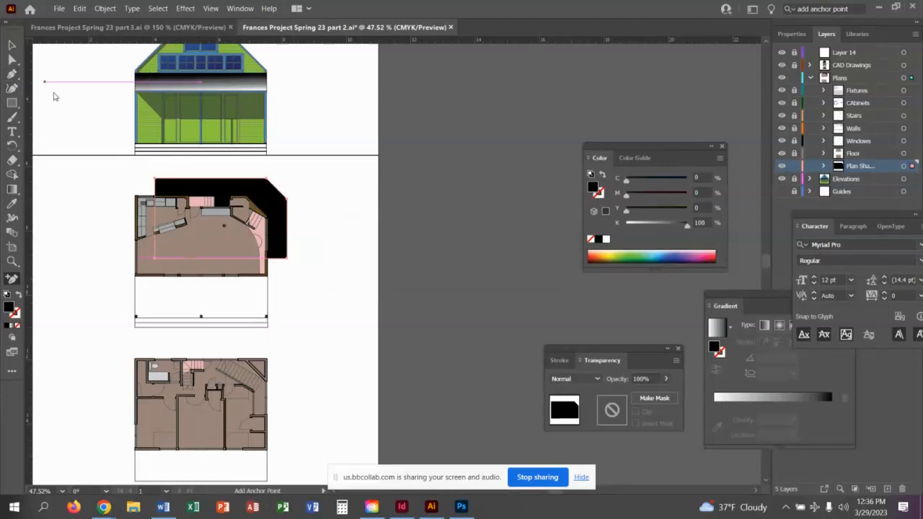
key("plus")
left_click(270, 261)
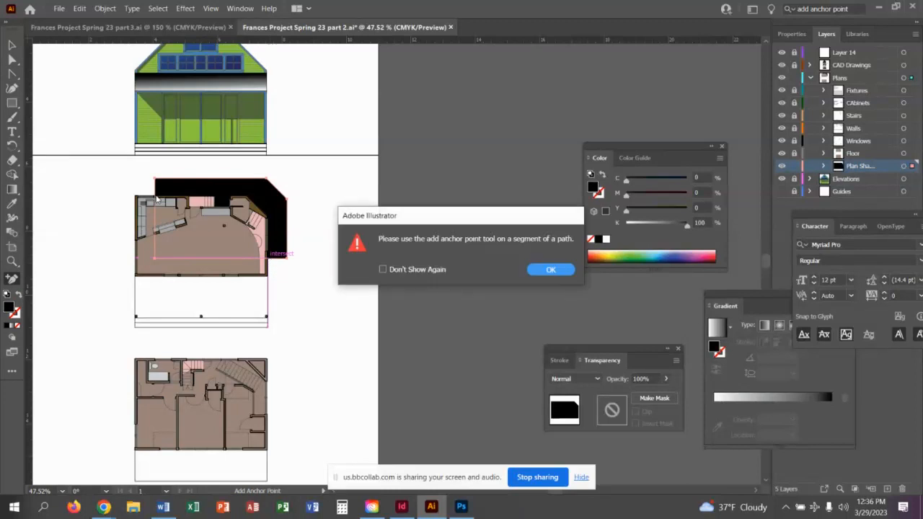
left_click(551, 271)
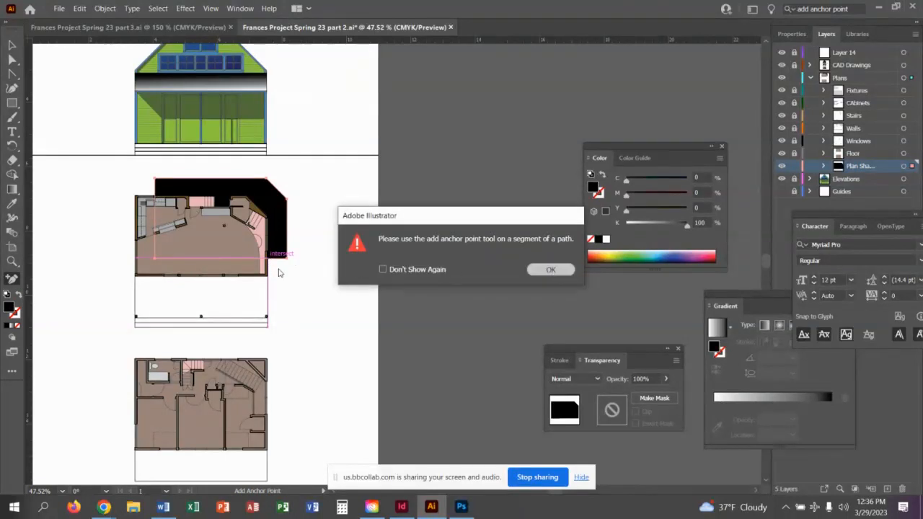
left_click(272, 262)
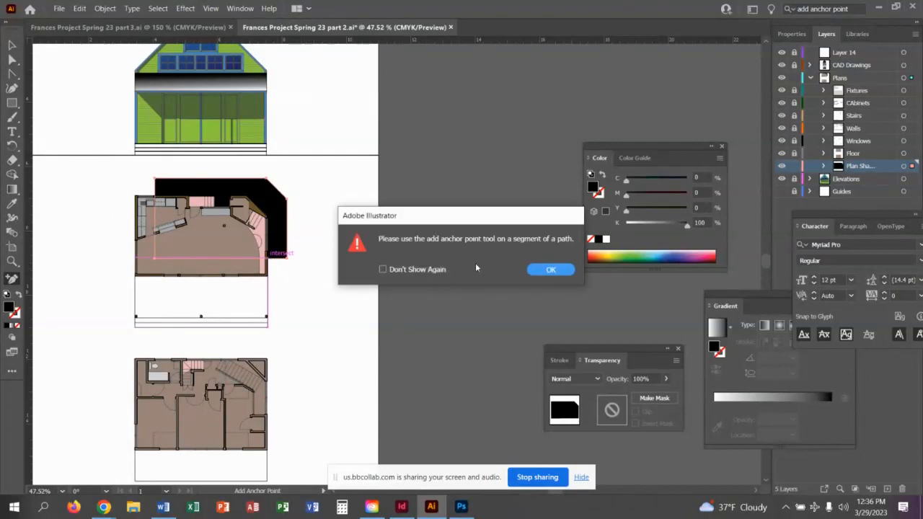
left_click(545, 274)
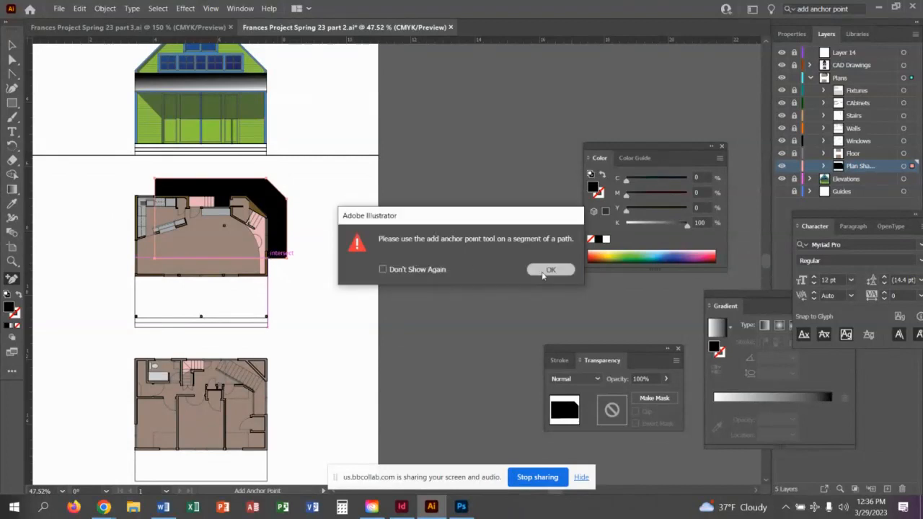
left_click(272, 263)
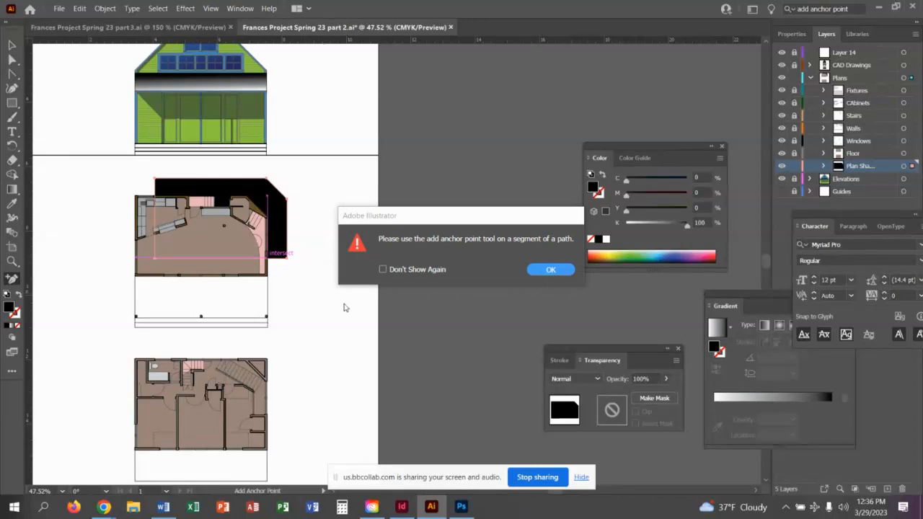
left_click(534, 272)
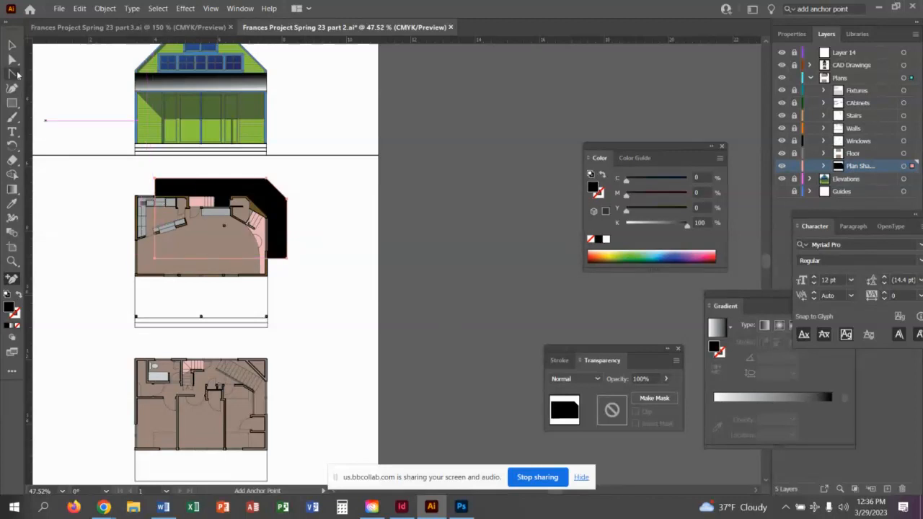
Pick the Anchor Point tool again and make further attempts to add a point at the shadow's crossing with the right wall.
left_click(15, 75)
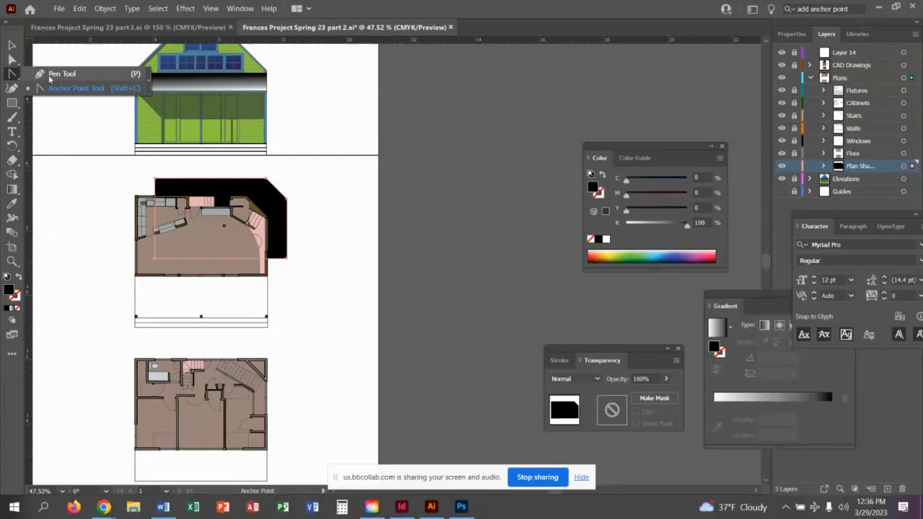
left_click(54, 87)
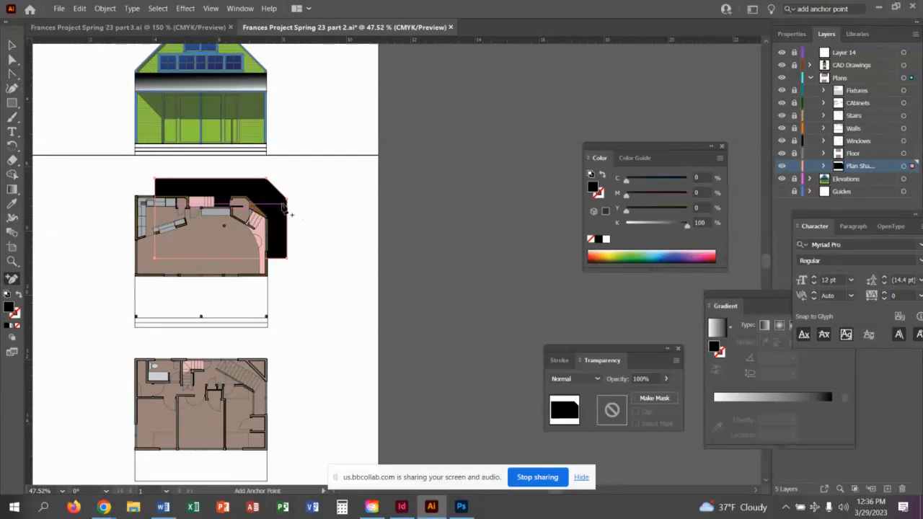
key("plus")
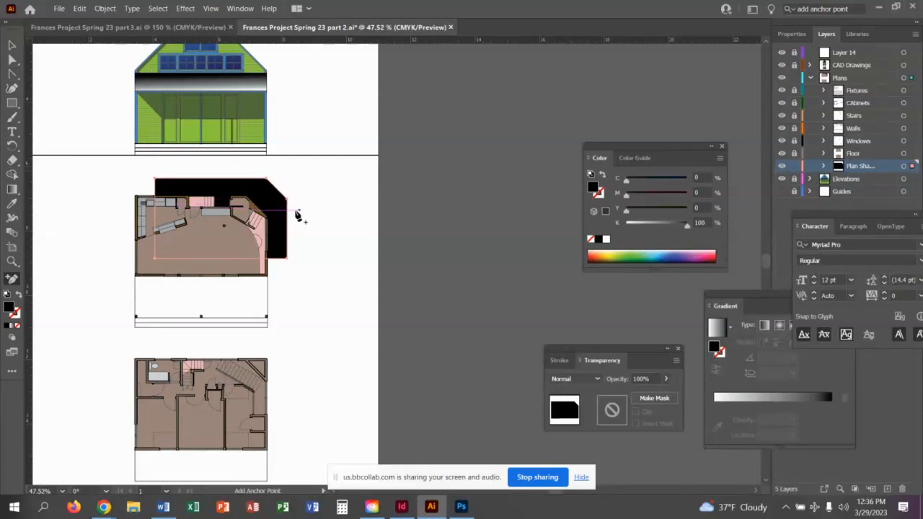
left_click(274, 266)
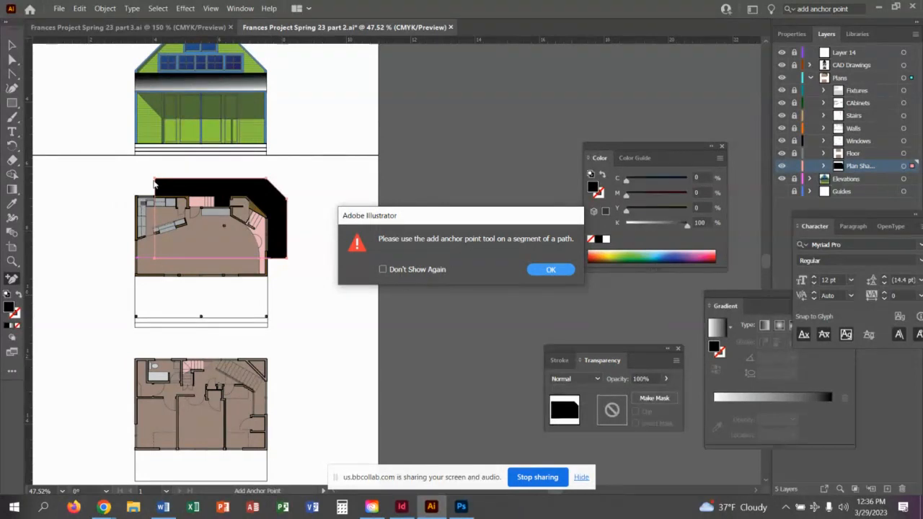
left_click(552, 269)
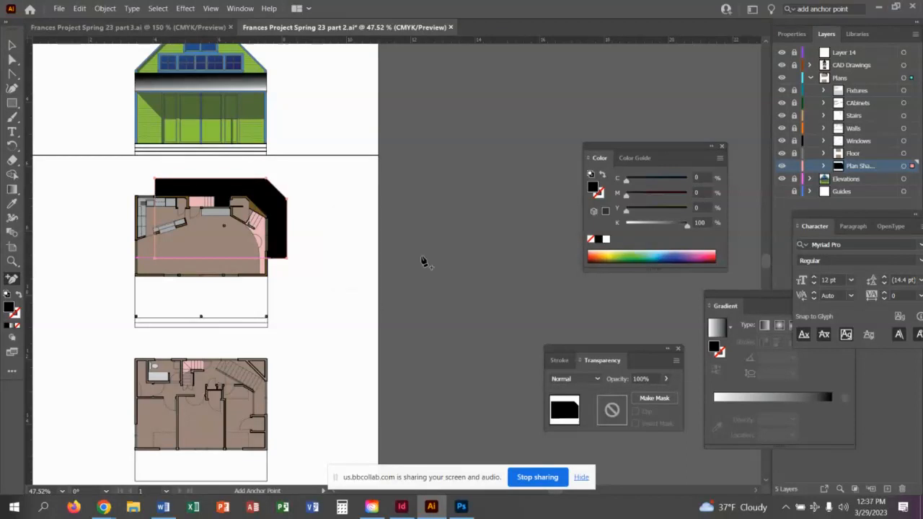
left_click(271, 265)
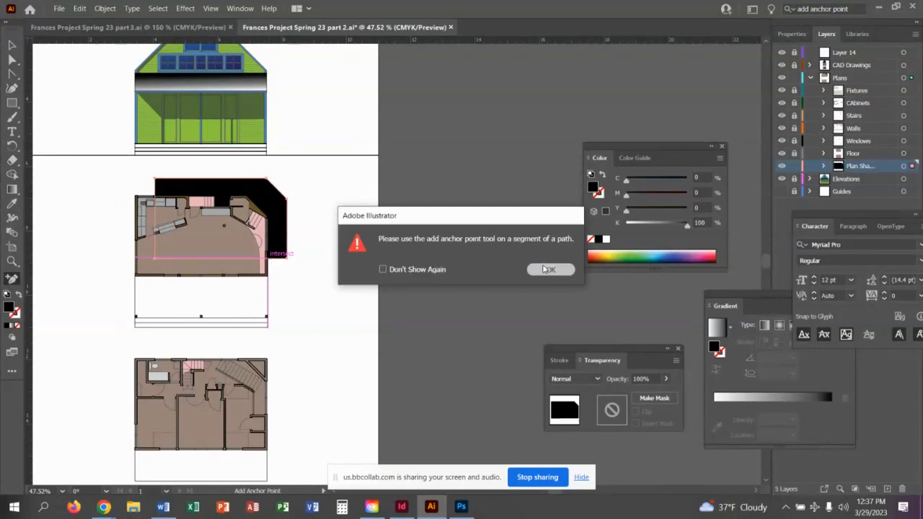
left_click(548, 270)
key("a")
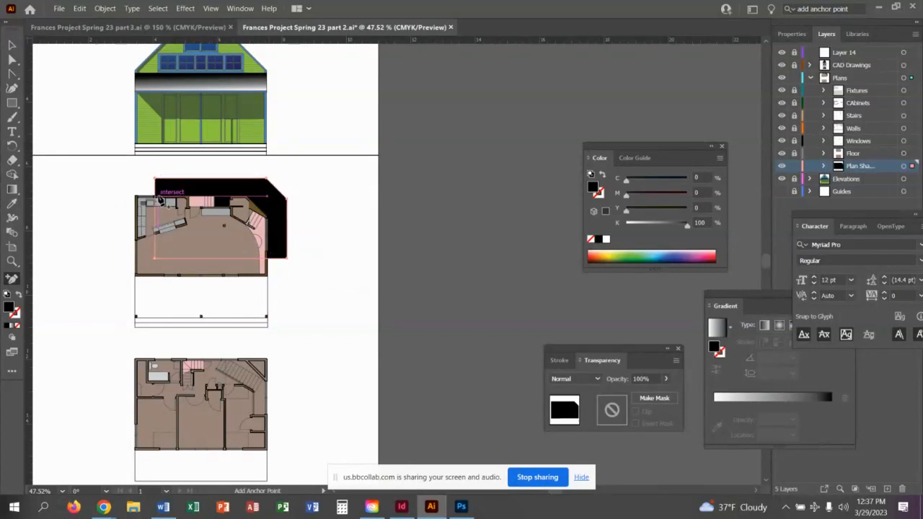
Check the plan shadow in the part 3 document for reference and set the part 2 shadow's opacity to 40%.
left_click(155, 30)
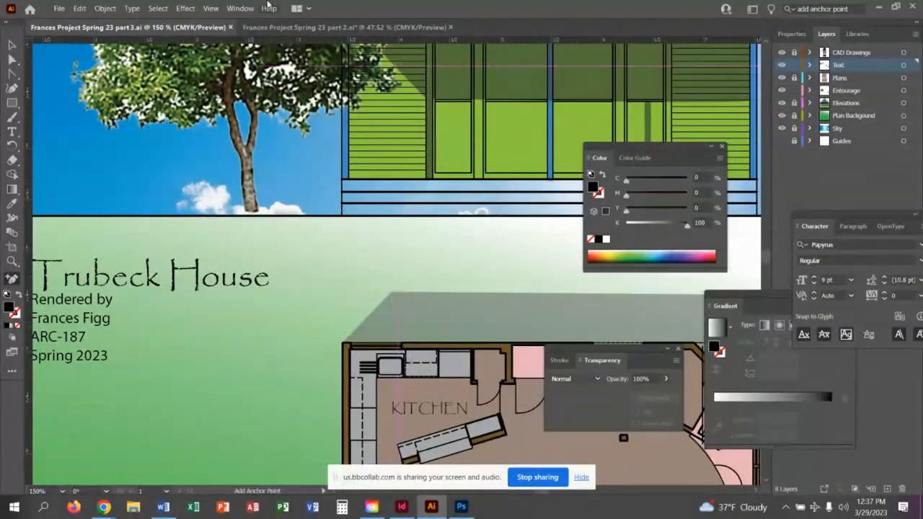
left_click(288, 27)
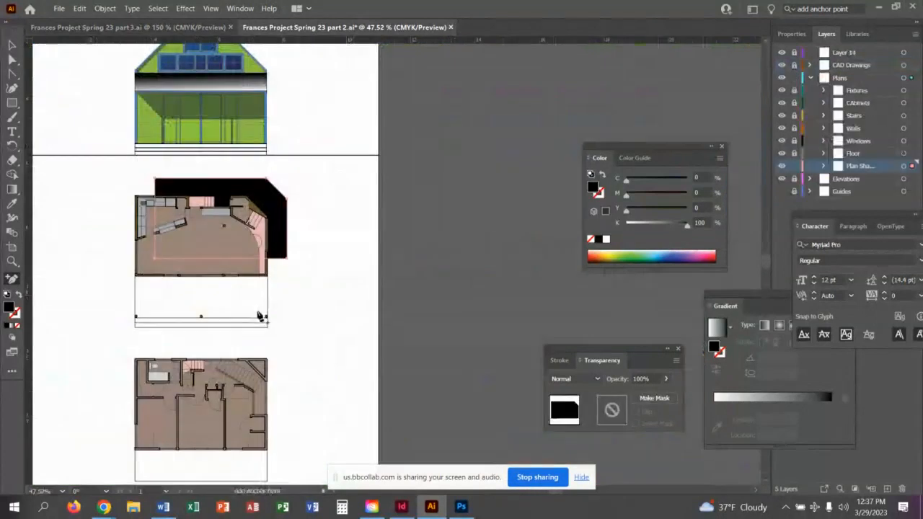
left_click(645, 378)
type("4")
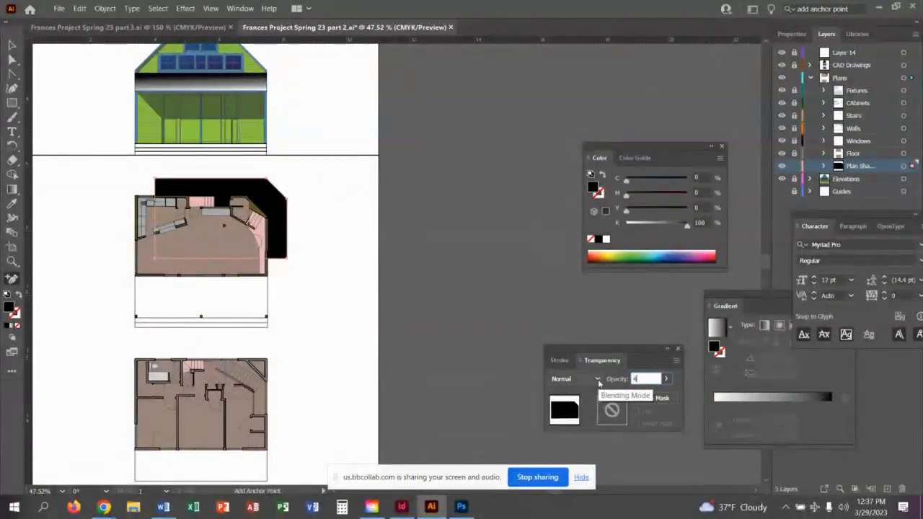
type("0")
left_click(500, 365)
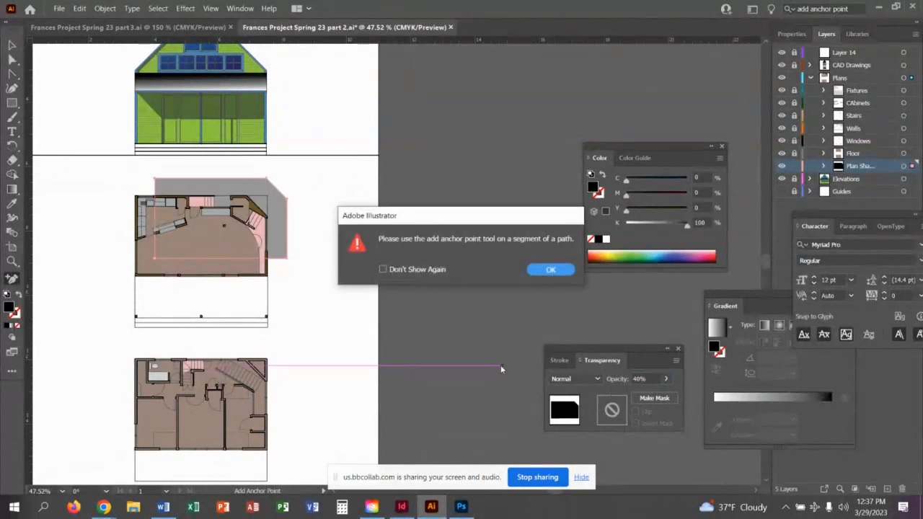
left_click(550, 269)
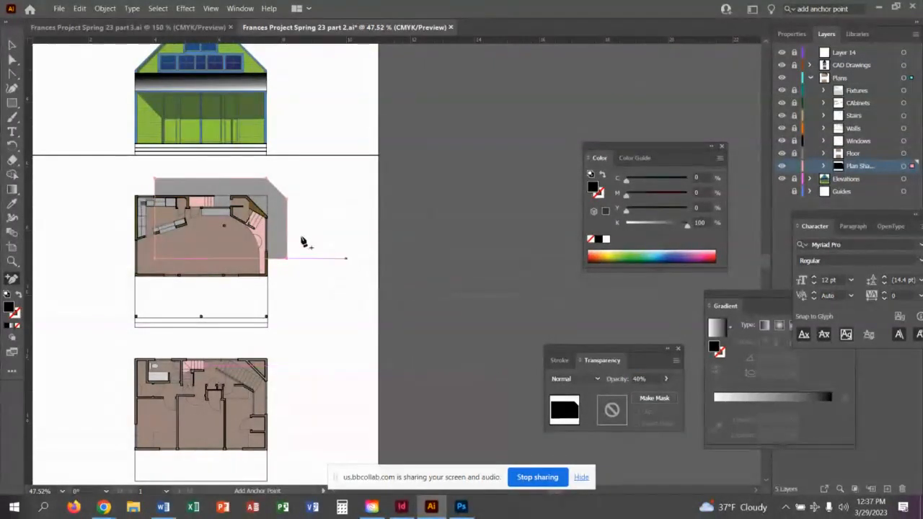
Draw a black rectangle on the Plan Shadow layer covering the lower floor plan out to its outer walls.
scroll(303, 357, "down", 2)
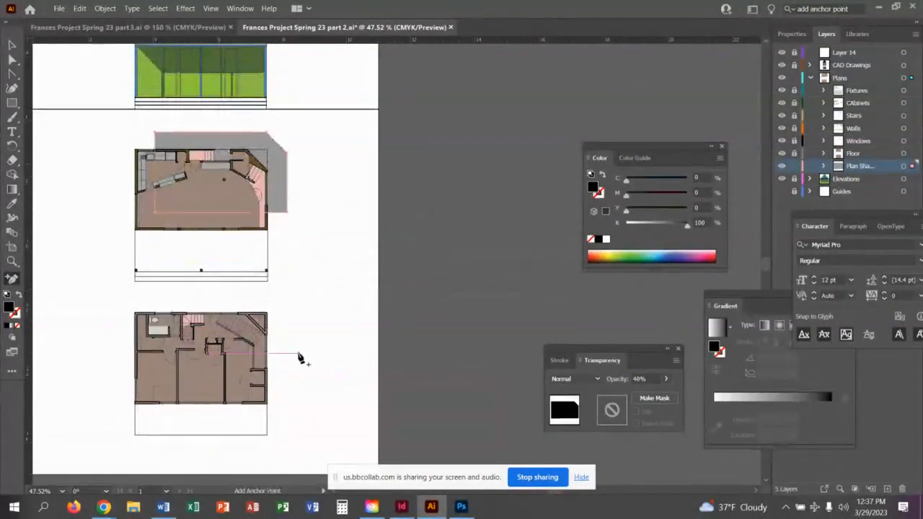
key("m")
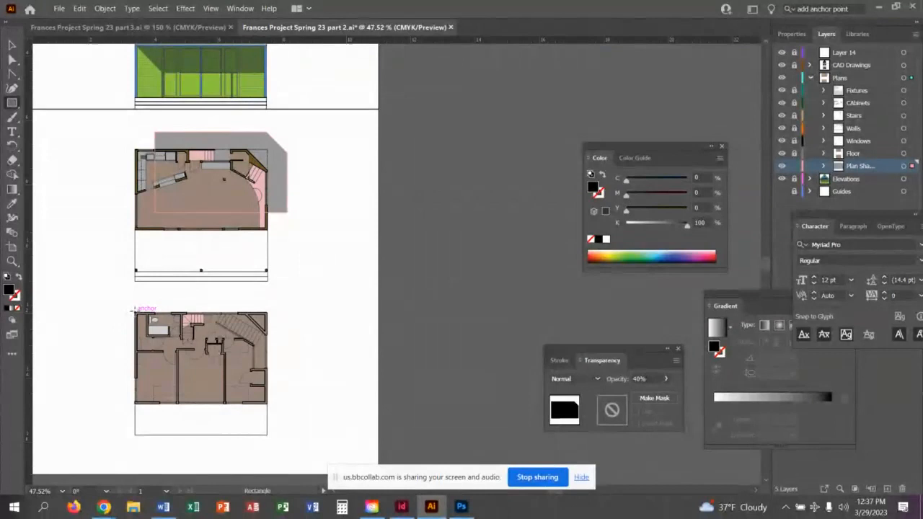
left_click_drag(134, 312, 268, 402)
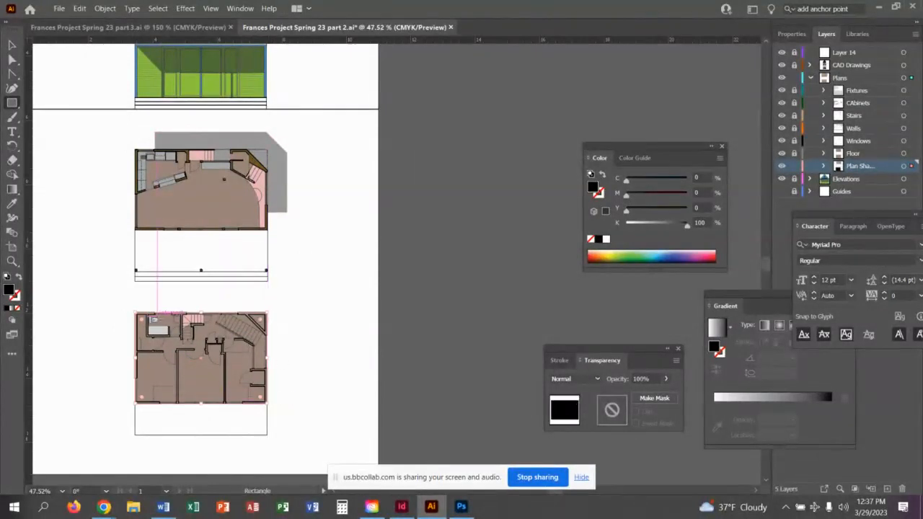
Offset the black rectangle diagonally up and right behind the lower floor plan and add anchor points where its edges meet the outer walls.
left_click(12, 59)
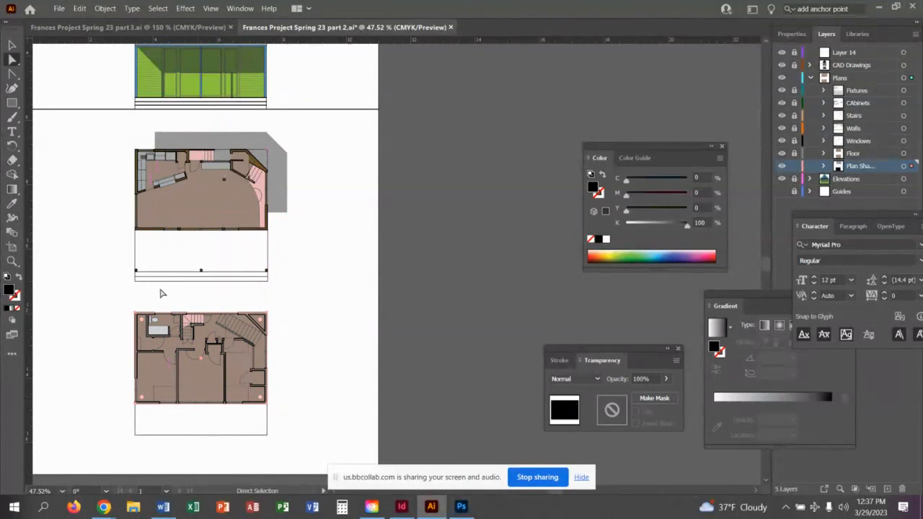
left_click_drag(187, 340, 204, 324)
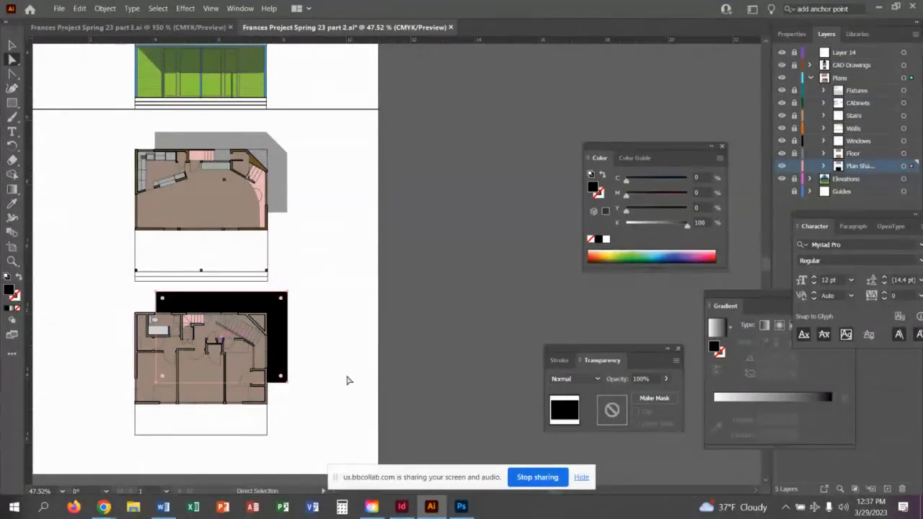
left_click(13, 74)
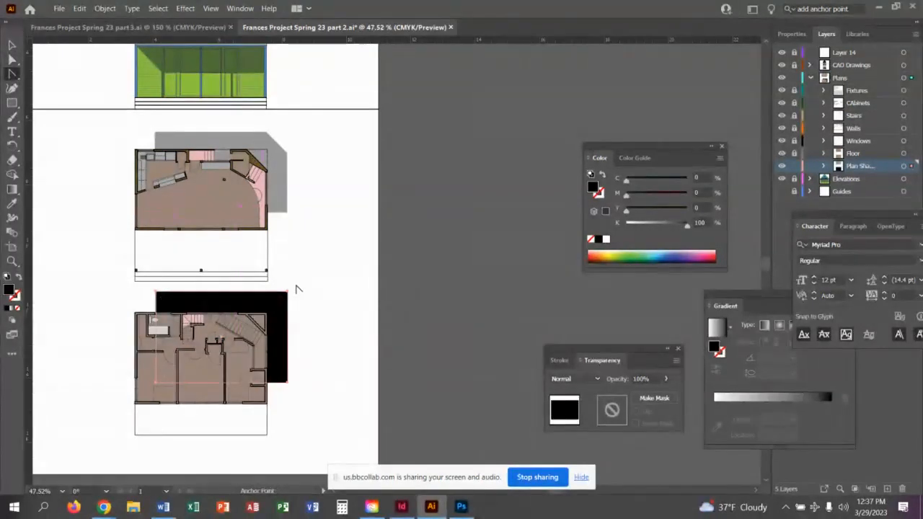
key("plus")
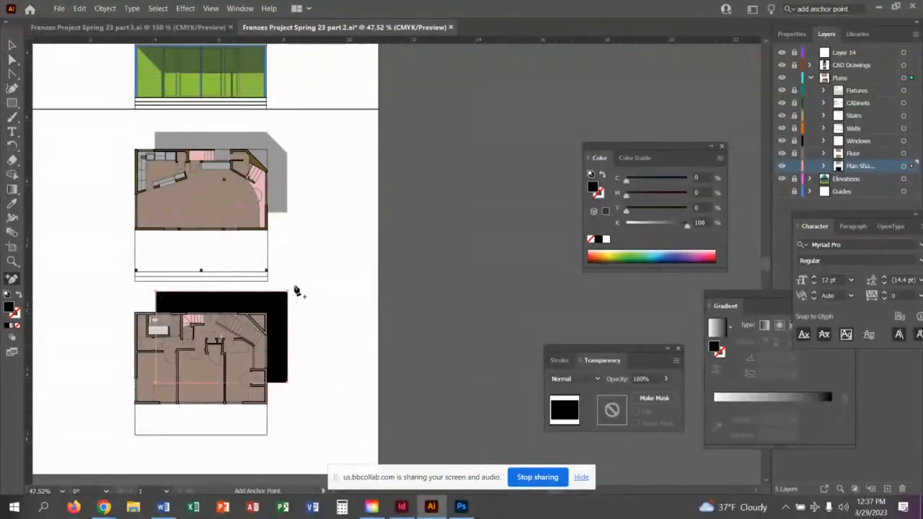
left_click(273, 386)
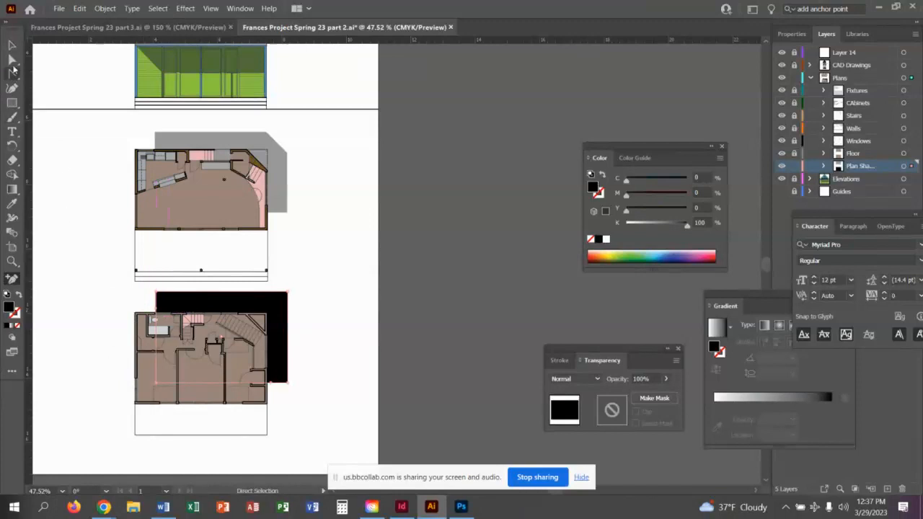
Move the shadow's added anchor points onto the lower plan's upper-left and lower-right corners to form diagonal shadow edges.
left_click(12, 59)
left_click_drag(153, 313, 135, 312)
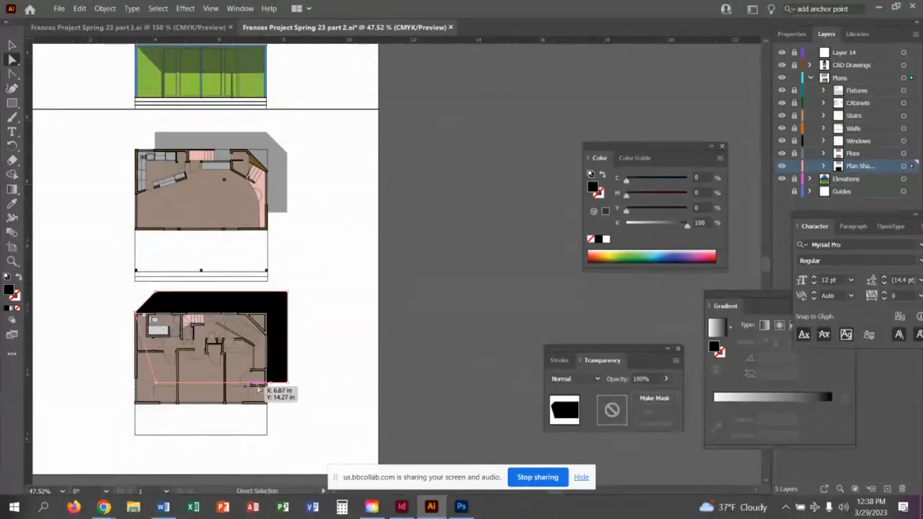
left_click_drag(271, 388, 268, 407)
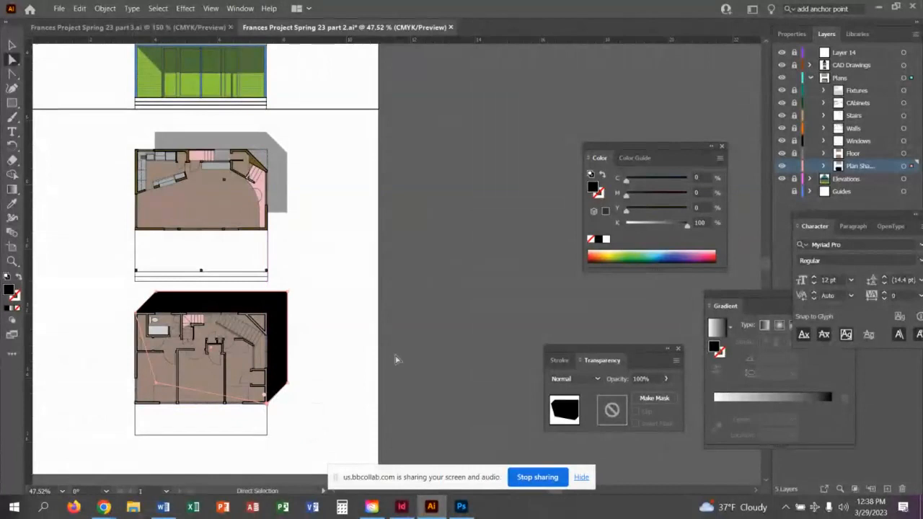
Set the lower floor plan shadow's opacity to 40% and deselect it.
left_click(641, 379)
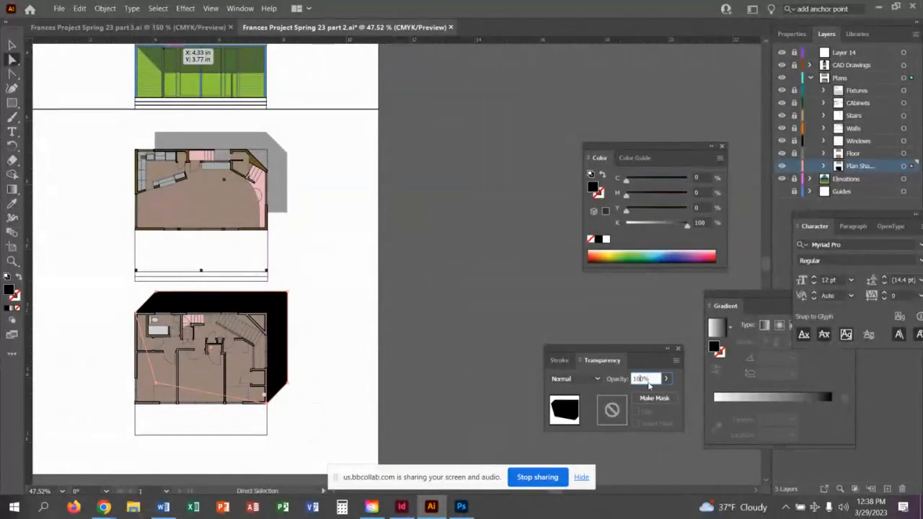
left_click_drag(642, 379, 619, 384)
type("40")
left_click(493, 336)
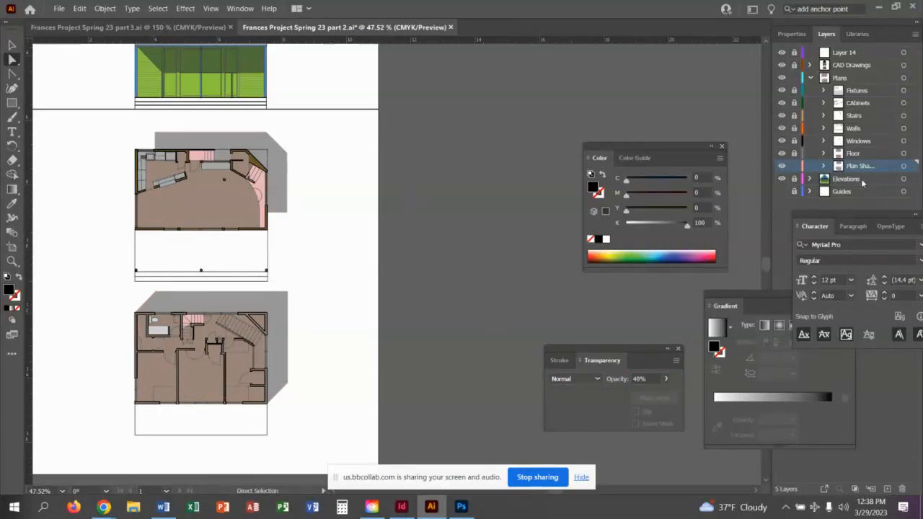
Select the upper plan's shadow path in the Plan Shadow layer and add anchor points where it crosses the outer walls.
left_click(824, 166)
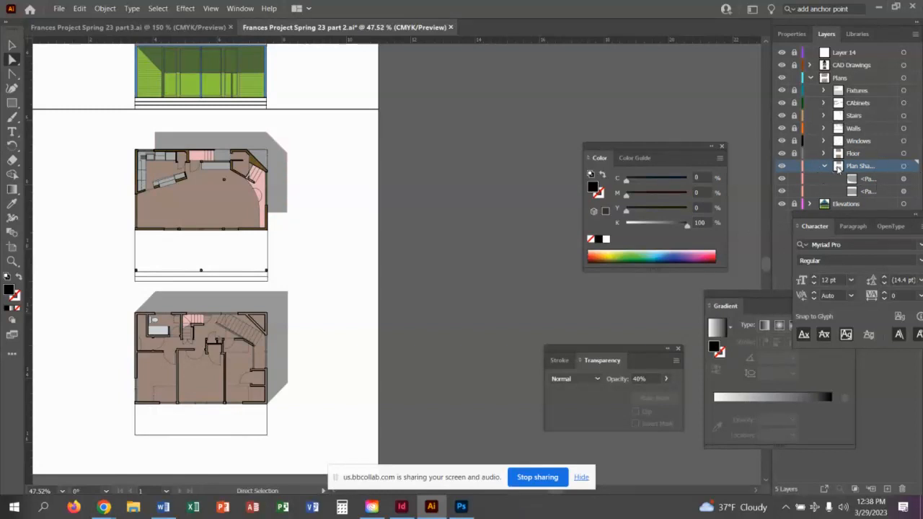
left_click(783, 179)
left_click(782, 179)
left_click(903, 191)
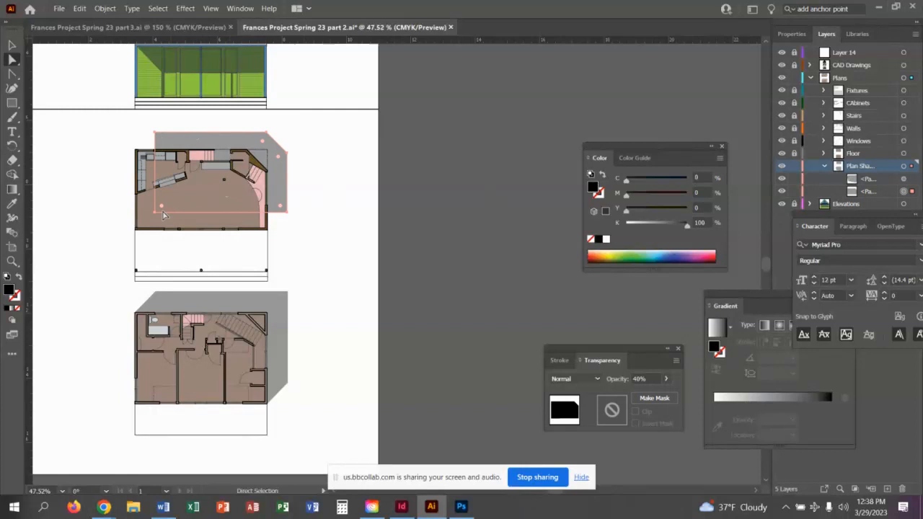
left_click(11, 74)
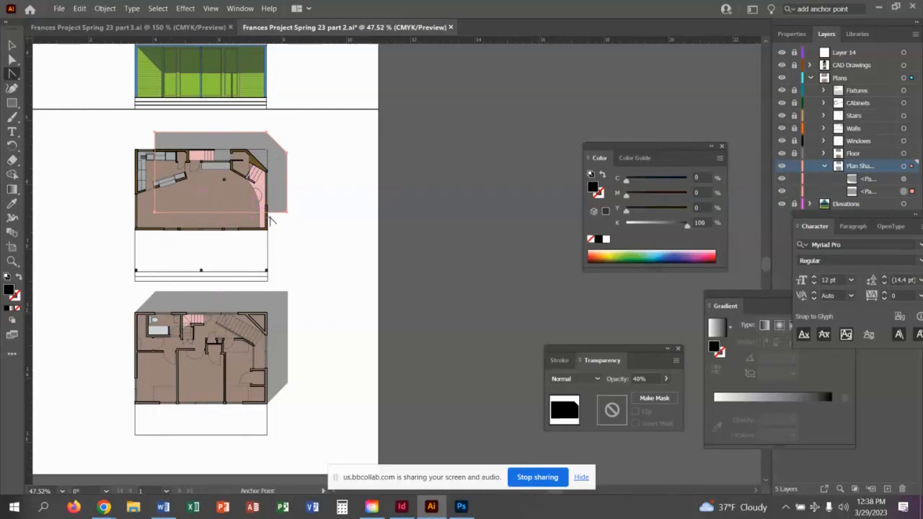
key("plus")
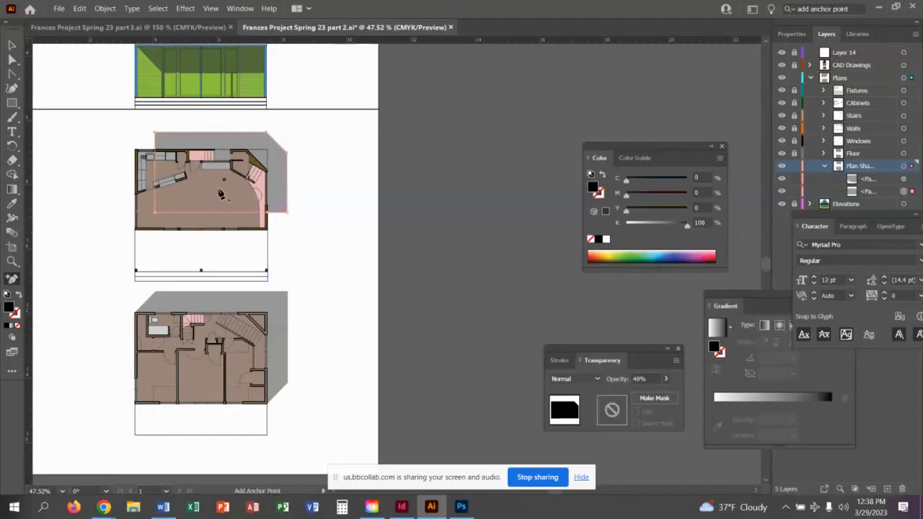
left_click(156, 152)
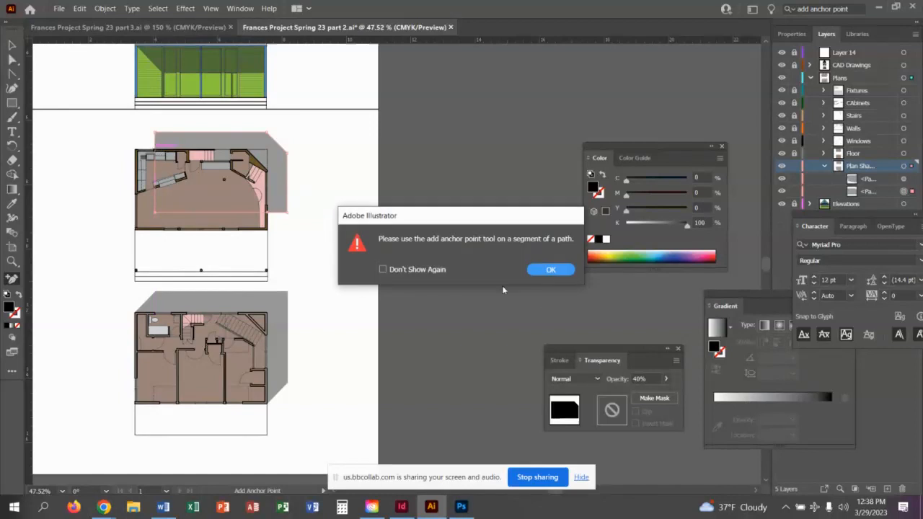
left_click(546, 269)
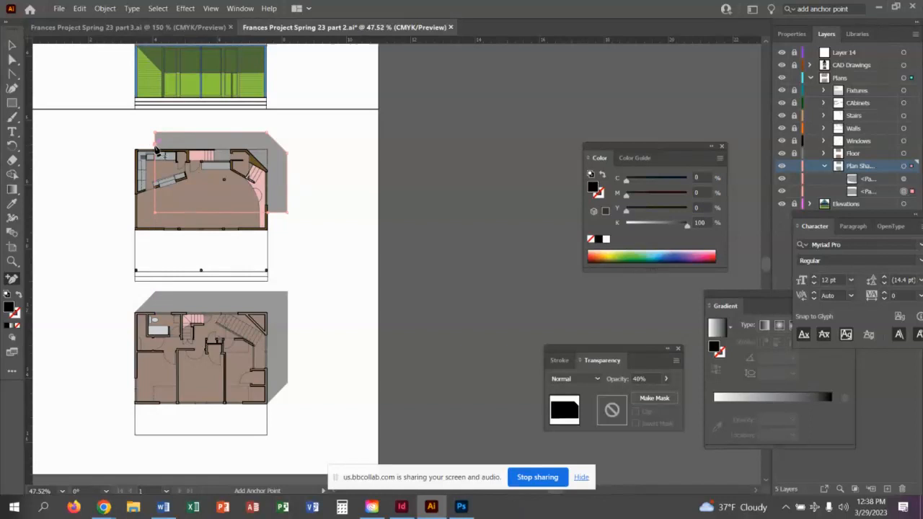
Move the upper shadow's added points onto the plan's upper-left and lower-right corners, and collapse and lock the Plan Shadow layer.
left_click(12, 60)
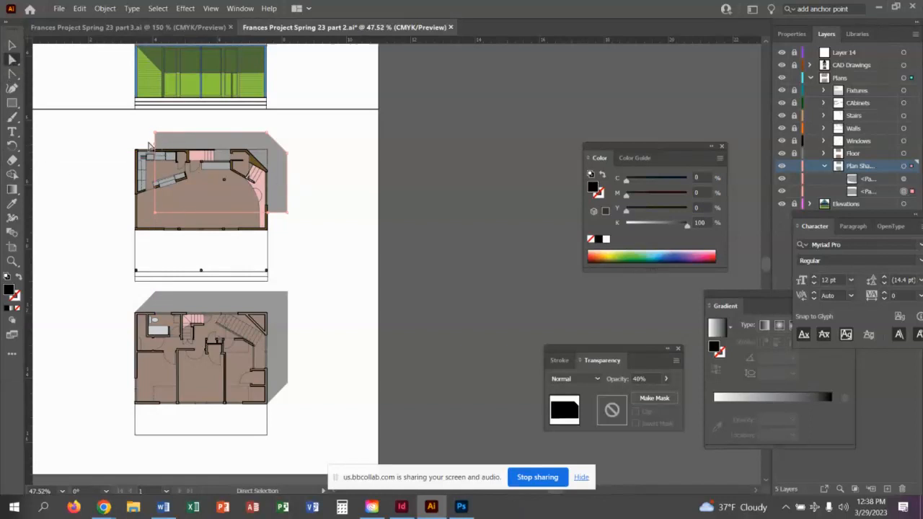
left_click_drag(153, 146, 137, 152)
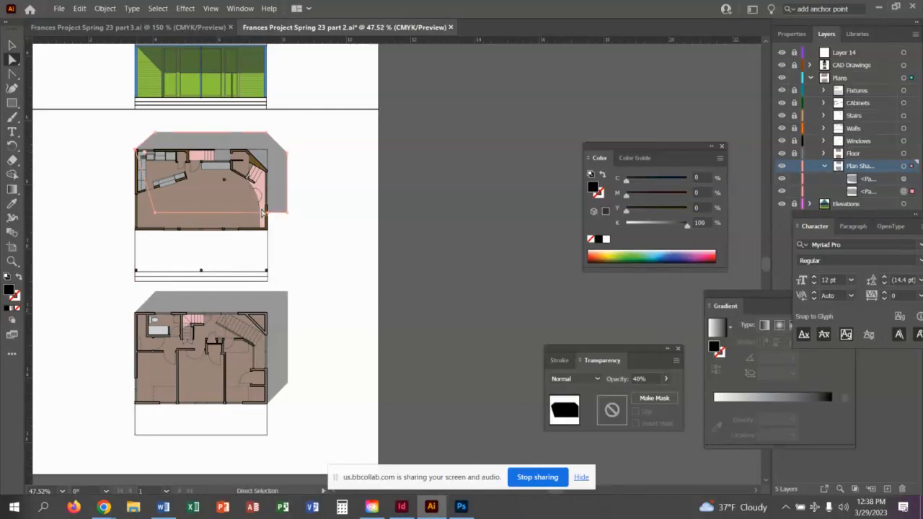
left_click_drag(269, 214, 266, 234)
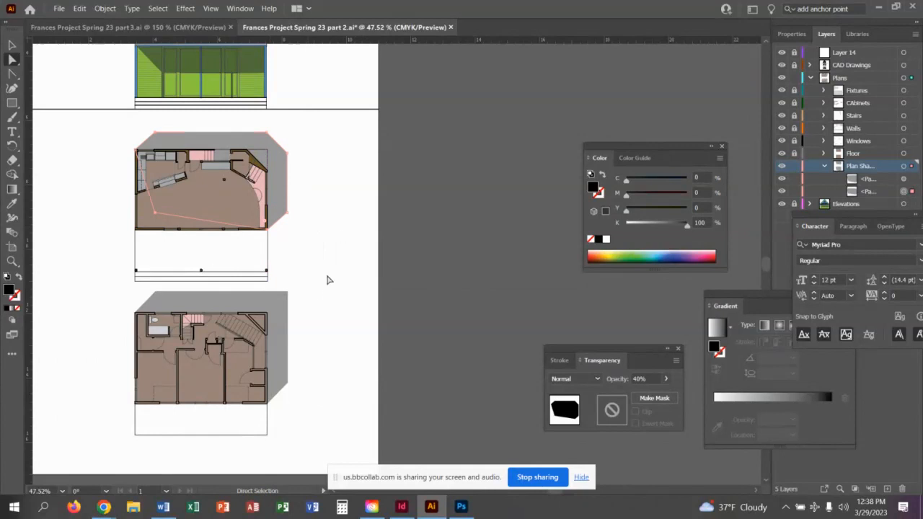
scroll(327, 280, "up", 2)
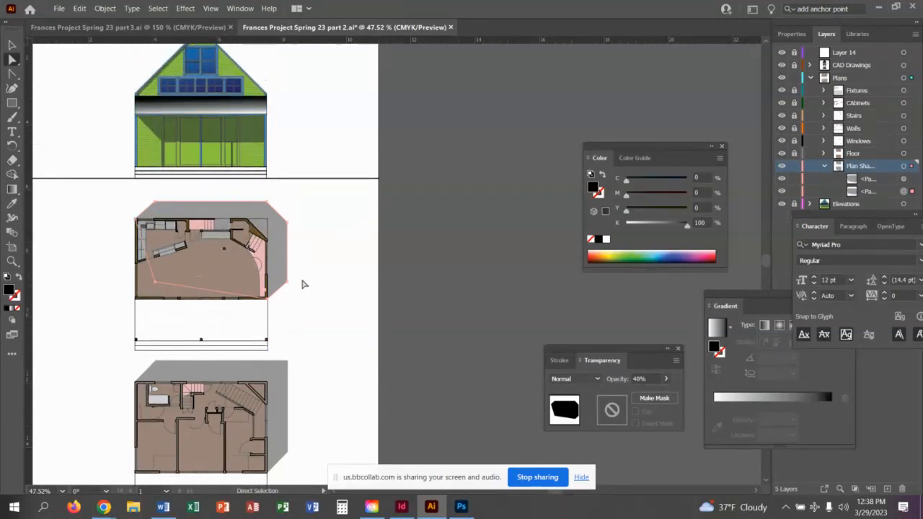
left_click(320, 303)
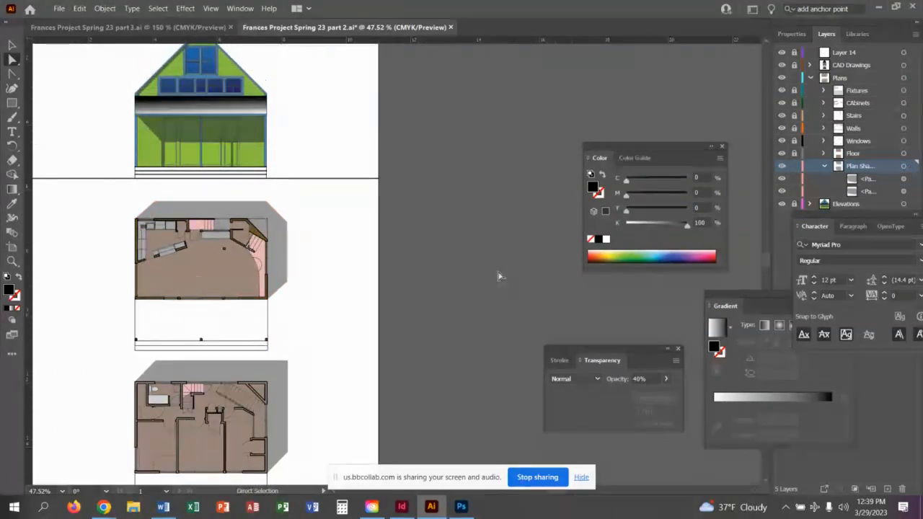
left_click(826, 166)
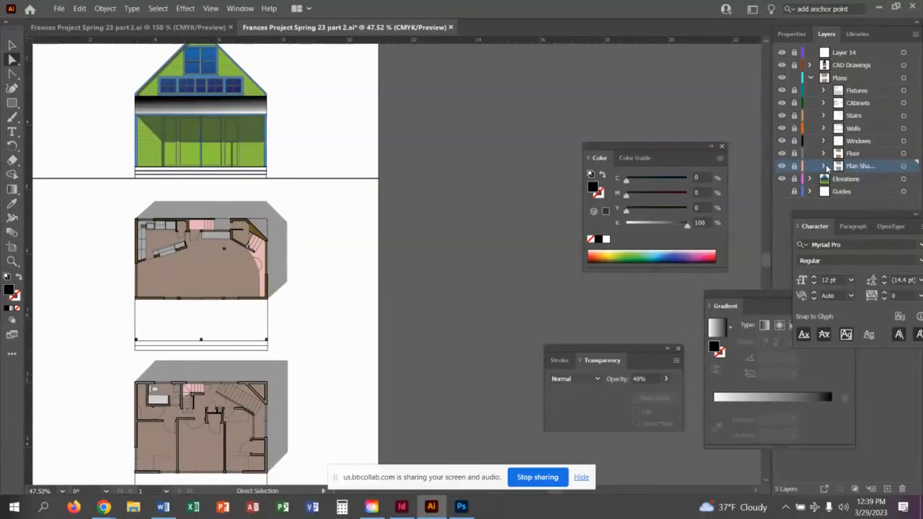
Switch to the browser to check the Collaborate session and return to the part 2 drawing in Illustrator.
left_click(878, 7)
left_click(137, 87)
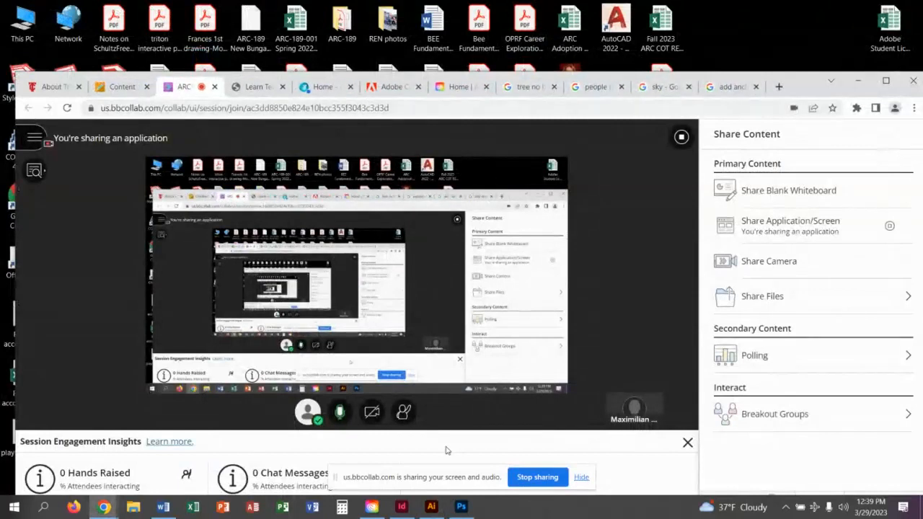
left_click(431, 506)
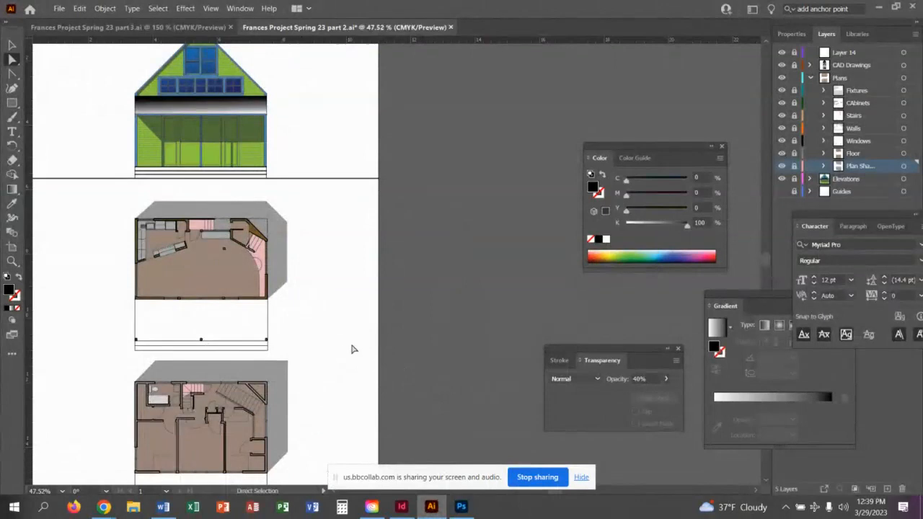
Create a new sublayer named Steps in the Plans layer and place it between Windows and Floor.
scroll(341, 340, "up", 3)
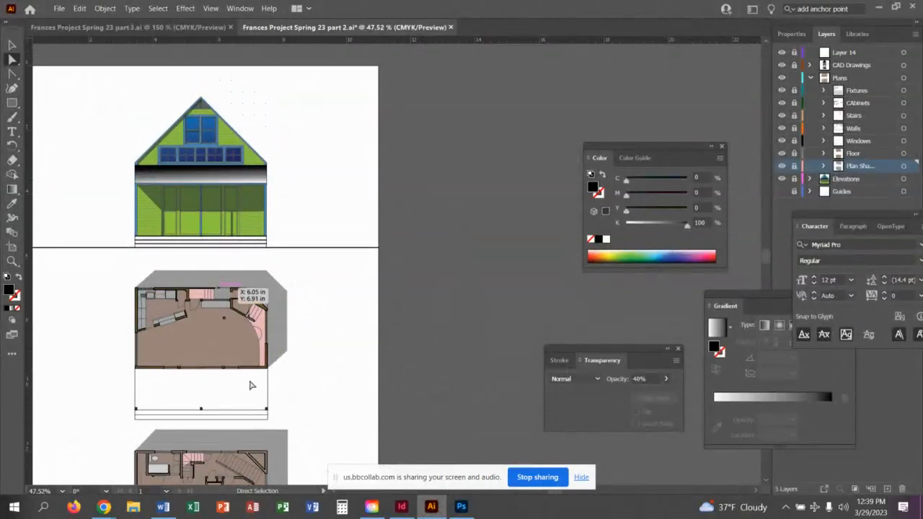
scroll(296, 420, "down", 2)
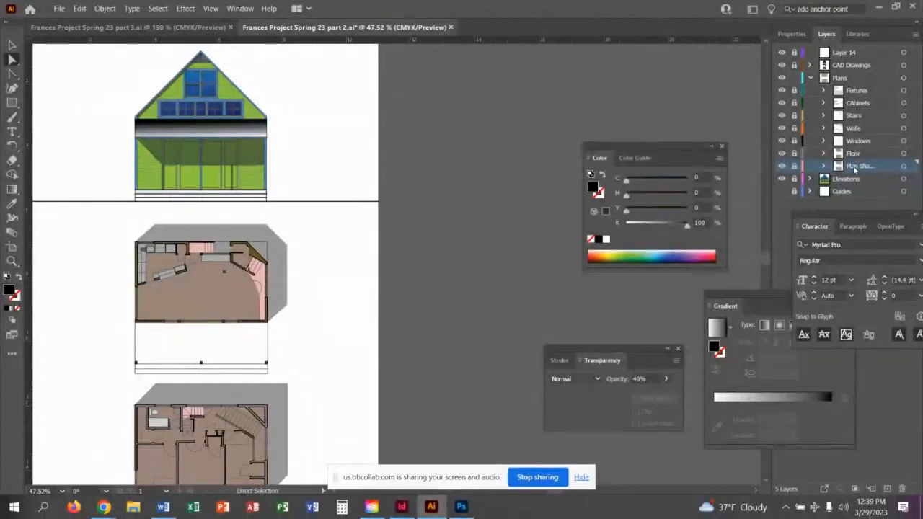
left_click(858, 143)
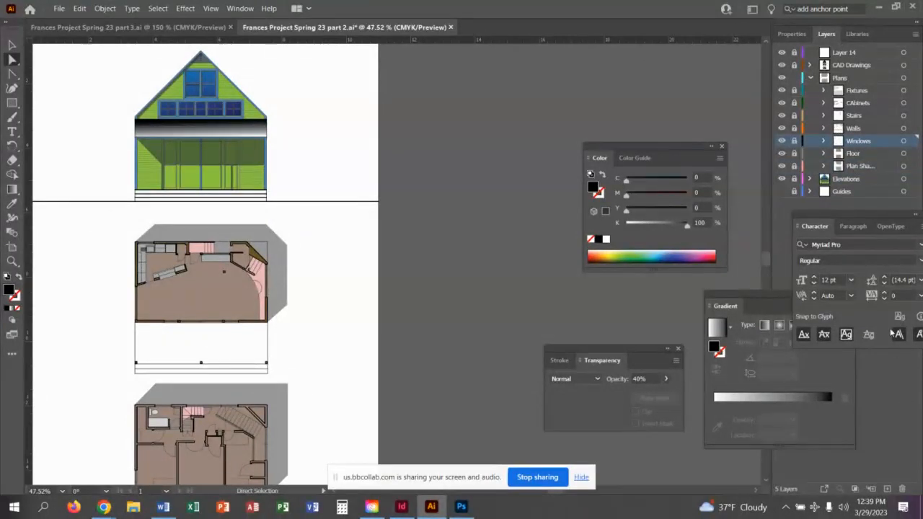
left_click(887, 488)
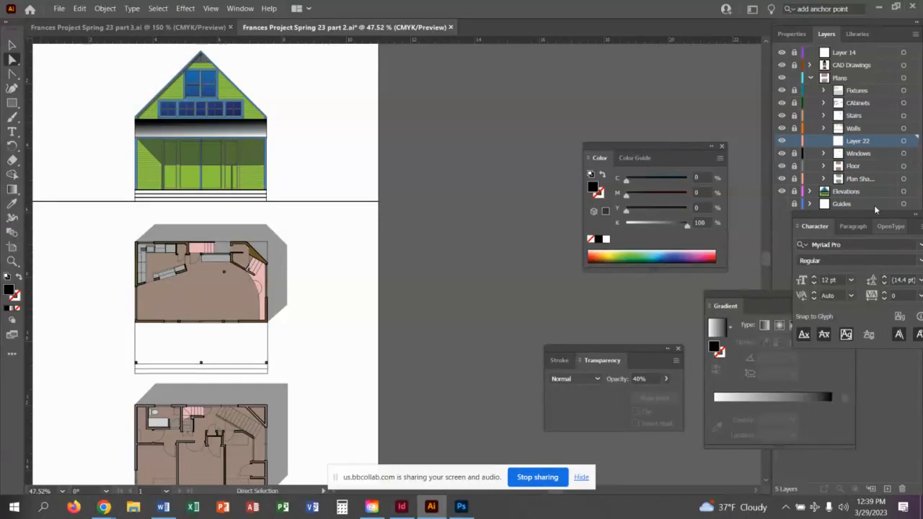
left_click_drag(864, 145, 865, 157)
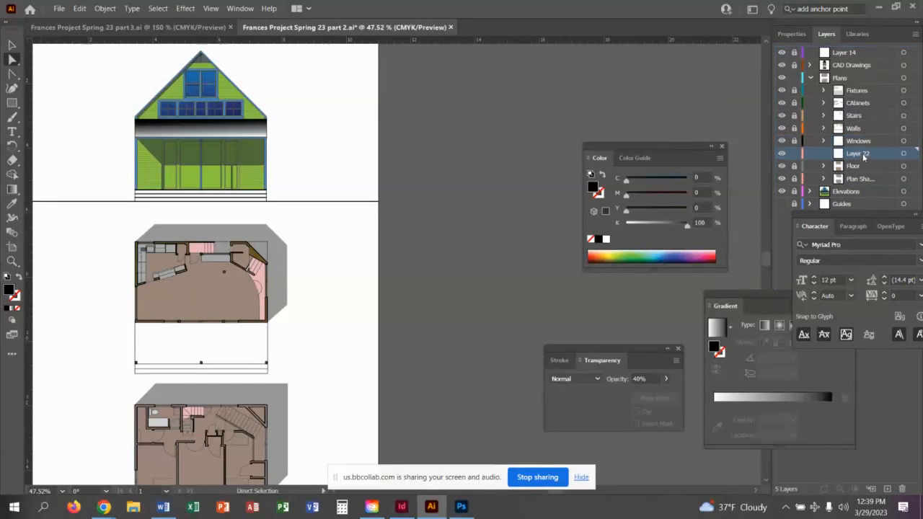
double_click(863, 155)
key("BackSpace")
key("BackSpace")
key("BackSpace")
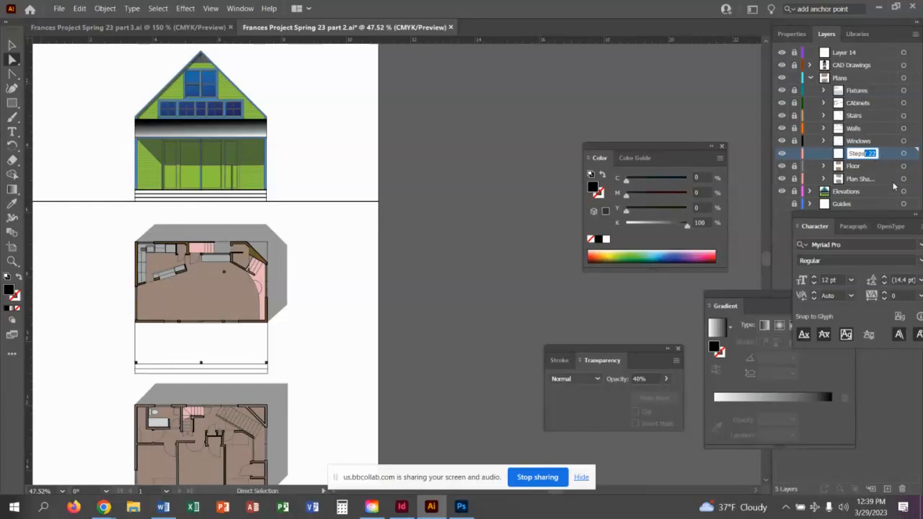
type("=")
left_click(919, 225)
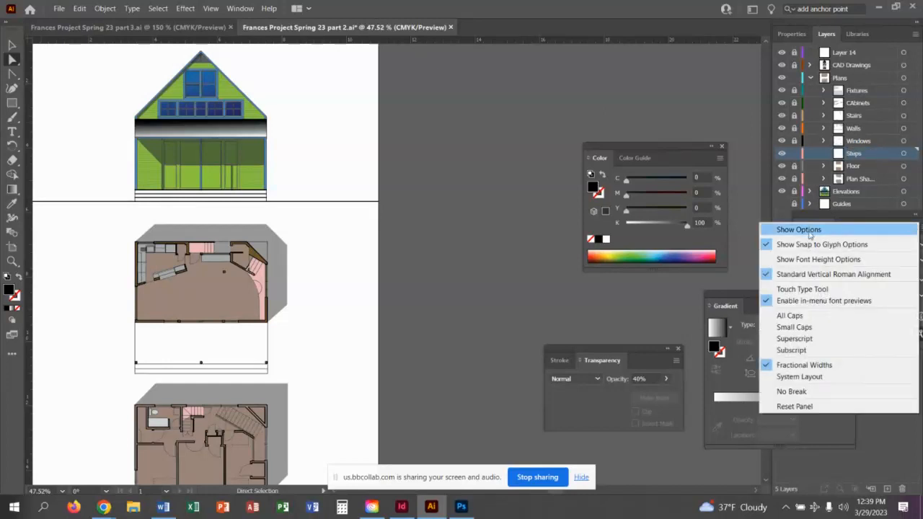
Set the fill colour to a dark magenta with C 21.18, M 87.45, Y 0 and K 27.
left_click(7, 289)
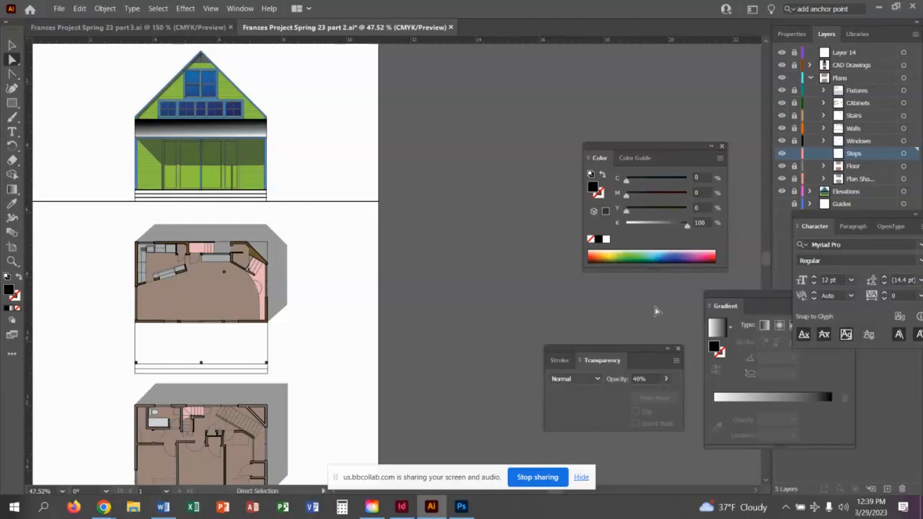
left_click(701, 253)
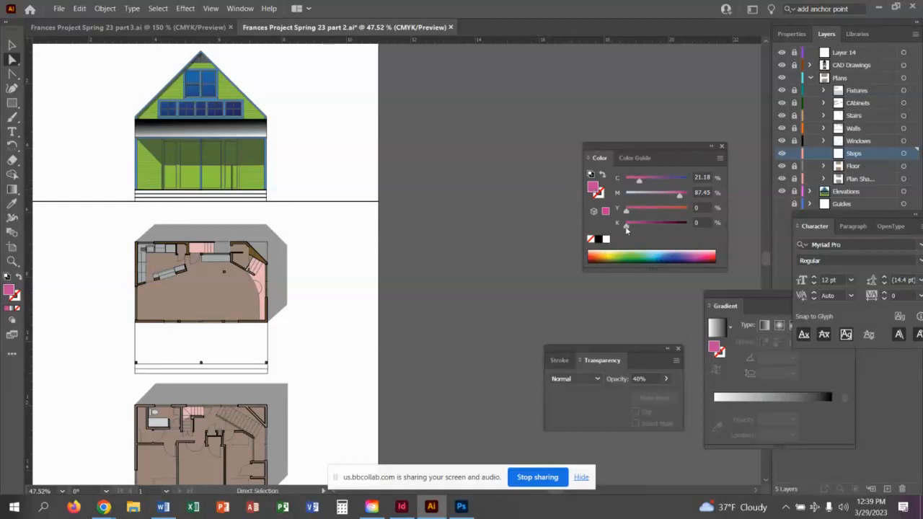
left_click_drag(630, 225, 642, 226)
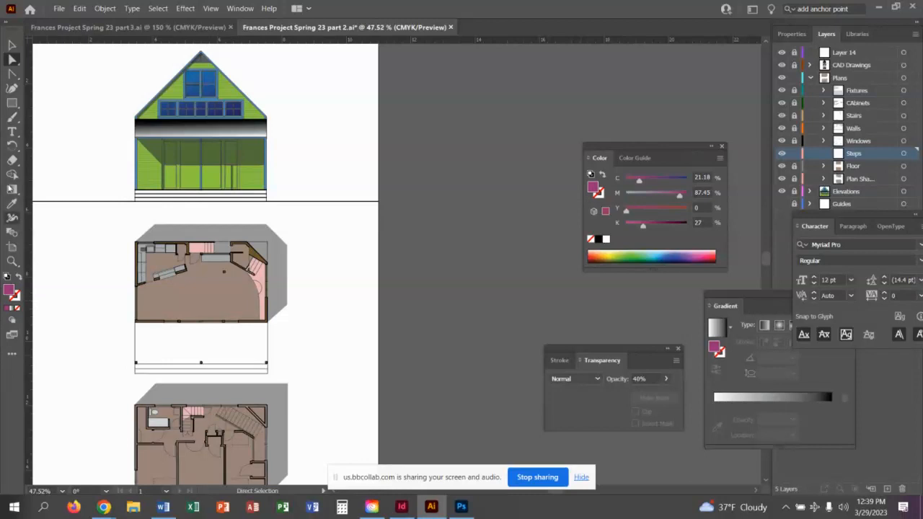
Create a 4.1013 by 2.8346 in rectangle on the Steps layer and fit it over the porch and steps below the upper floor plan.
left_click(11, 103)
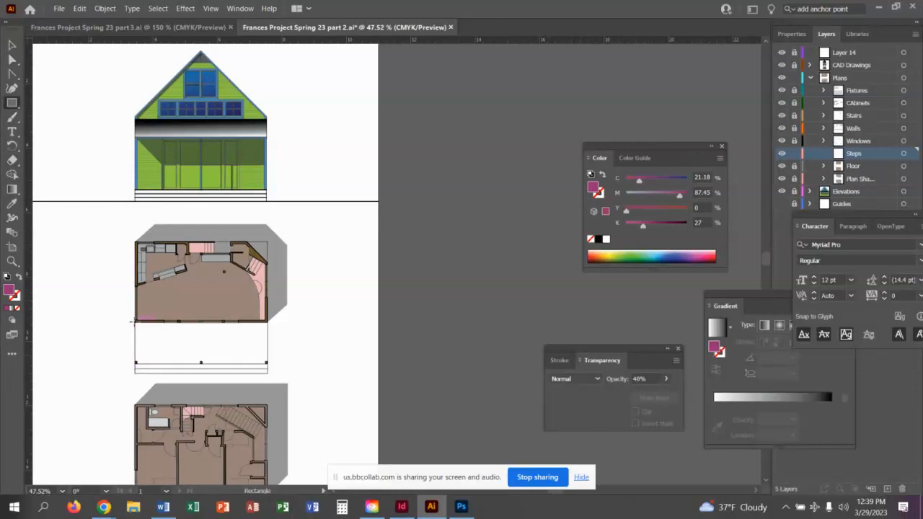
left_click(135, 324)
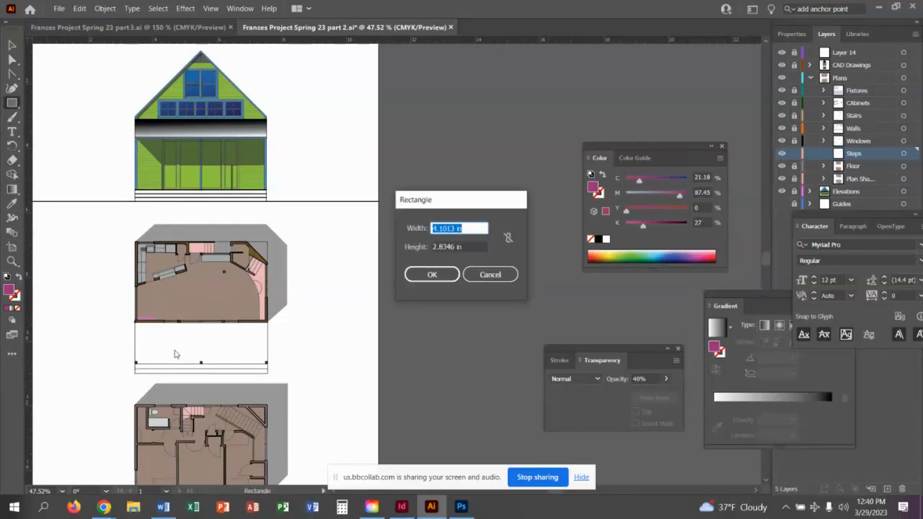
left_click(434, 273)
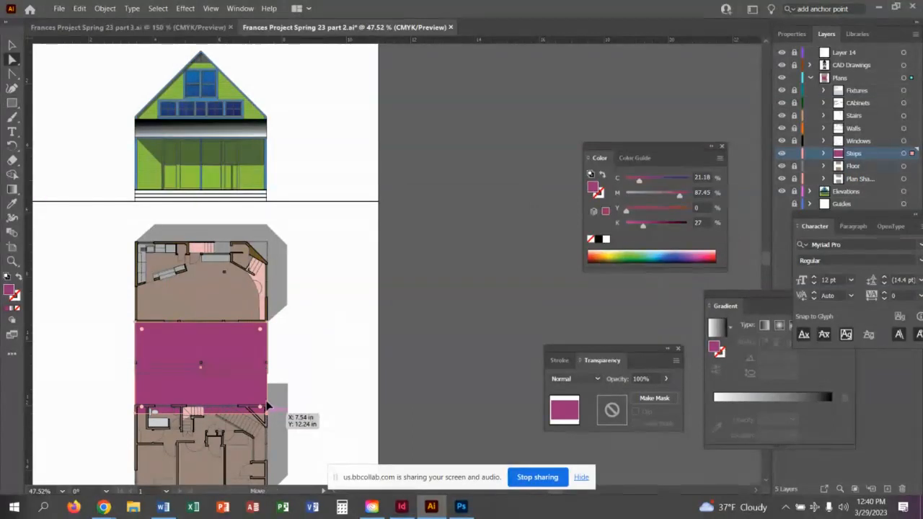
left_click_drag(268, 417, 268, 375)
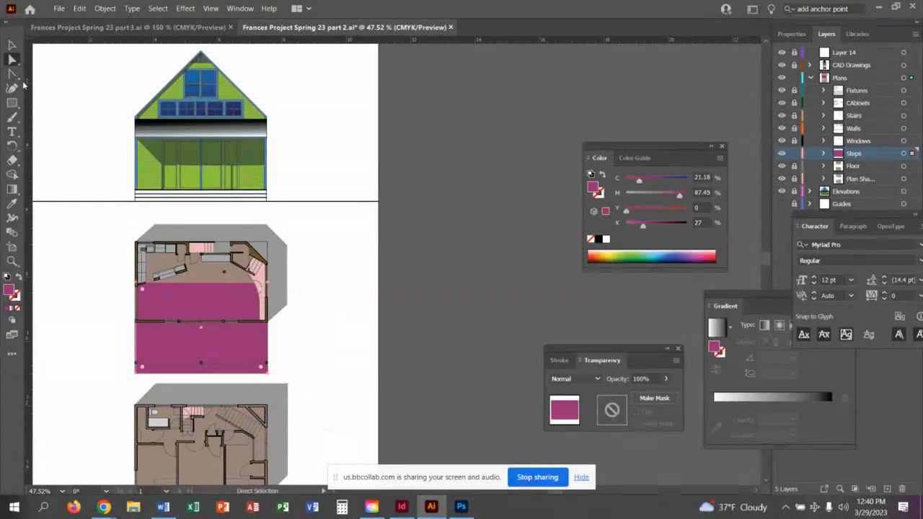
left_click(11, 45)
left_click_drag(136, 282, 132, 322)
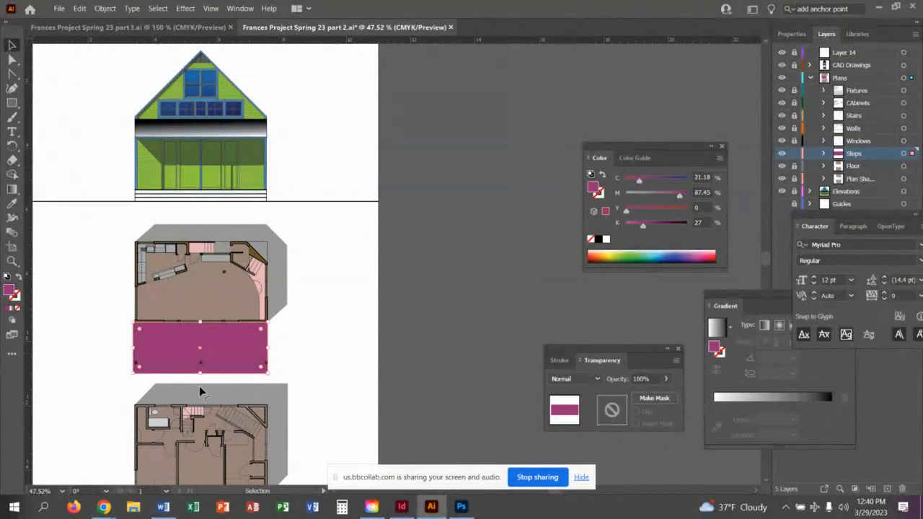
Align the magenta rectangle's left edge with the porch outline and deselect it.
scroll(200, 386, "up", 4)
scroll(200, 385, "down", 1)
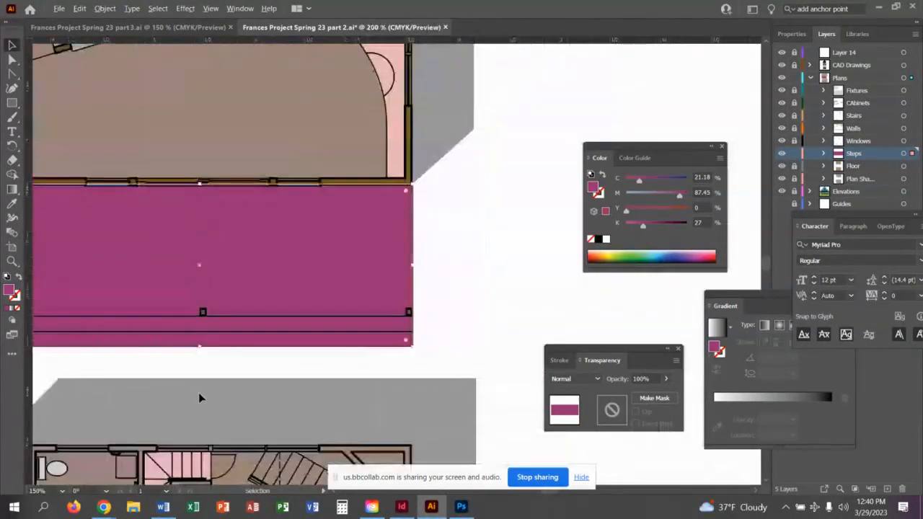
scroll(200, 397, "down", 3)
scroll(82, 383, "up", 4)
scroll(93, 383, "down", 1)
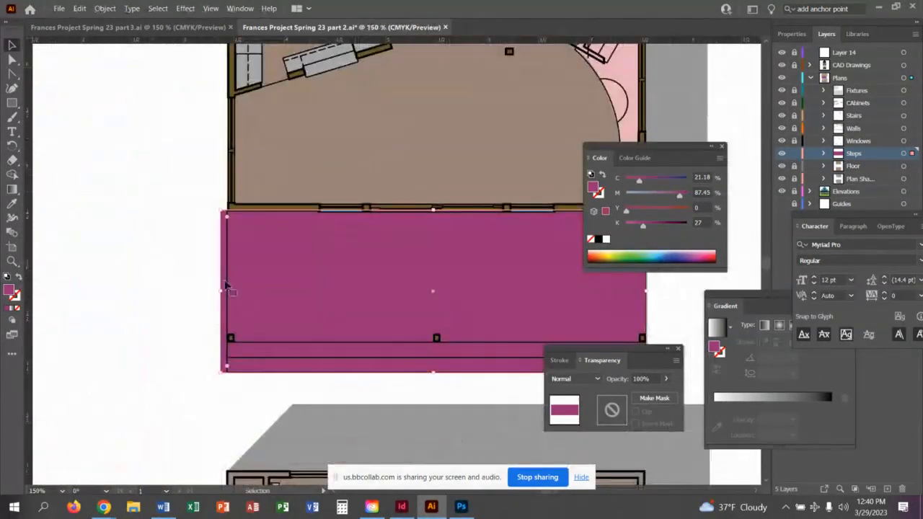
left_click_drag(220, 291, 228, 290)
left_click(150, 324)
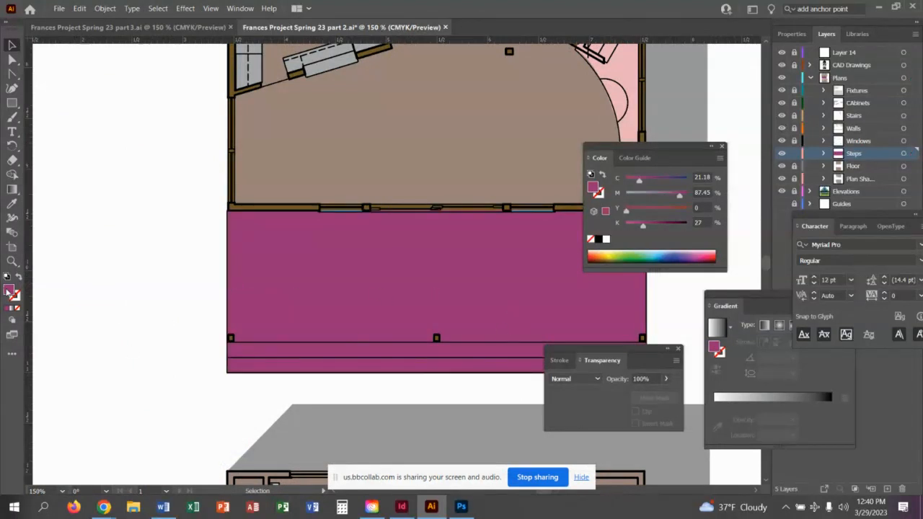
Try to recolour the porch rectangle by setting the fill colour to 874875.
double_click(593, 187)
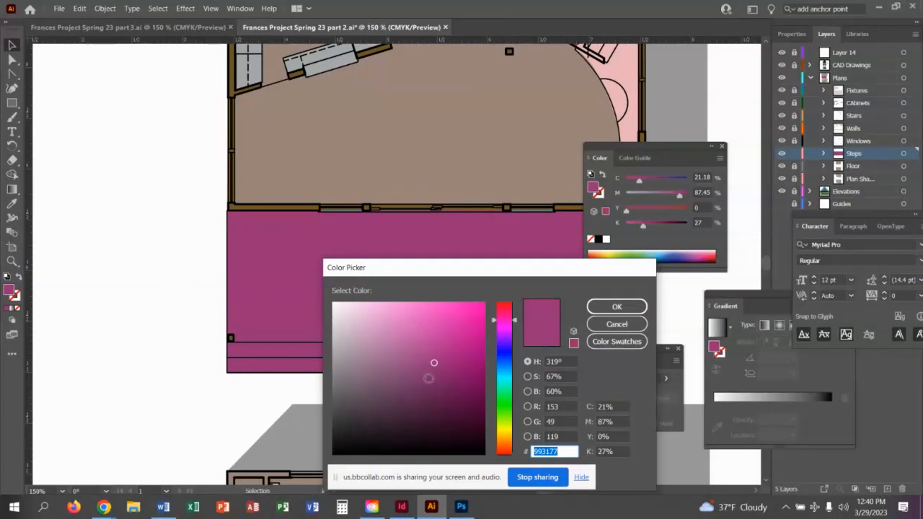
left_click(404, 373)
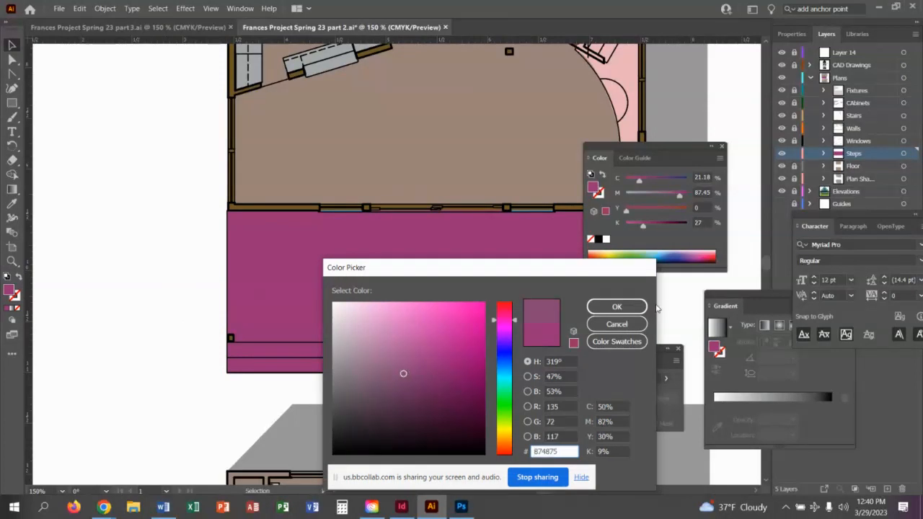
left_click(617, 307)
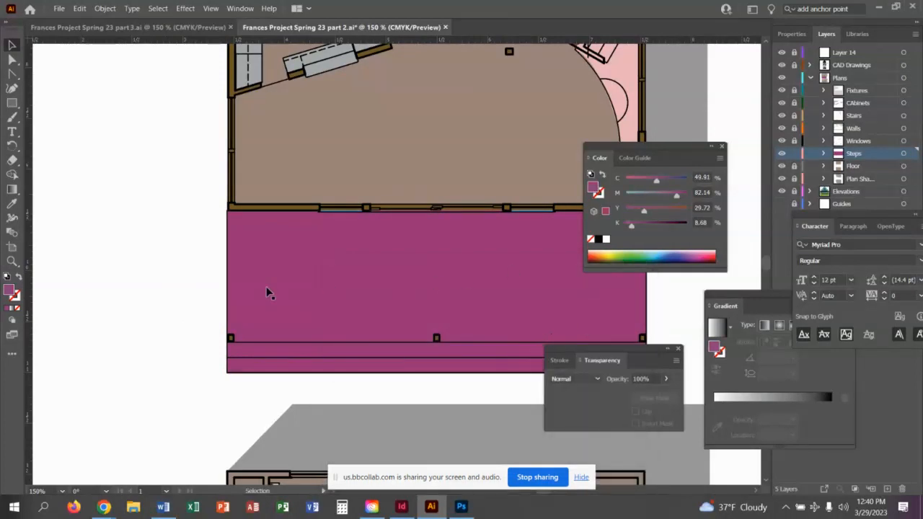
Recolour the porch rectangle to a muted mauve with C 40.52, M 55.24, Y 26.62 and K 1.34.
left_click(331, 292)
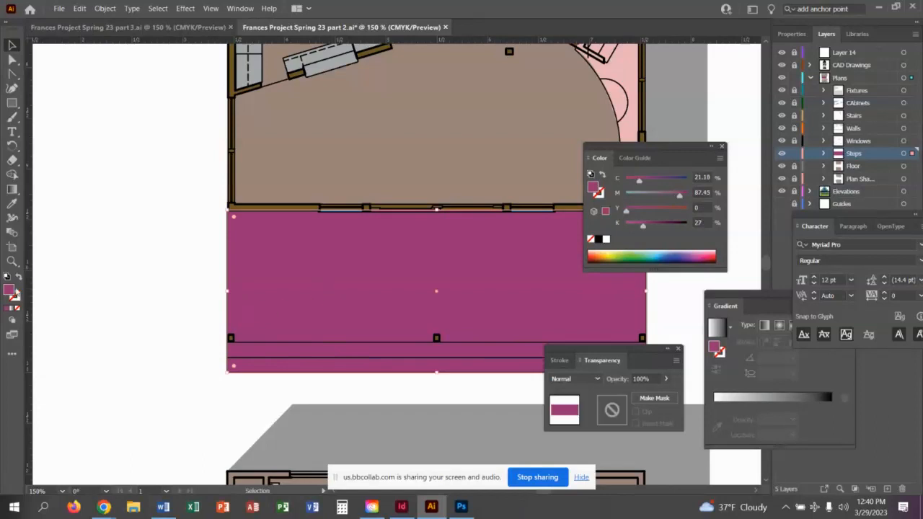
double_click(593, 191)
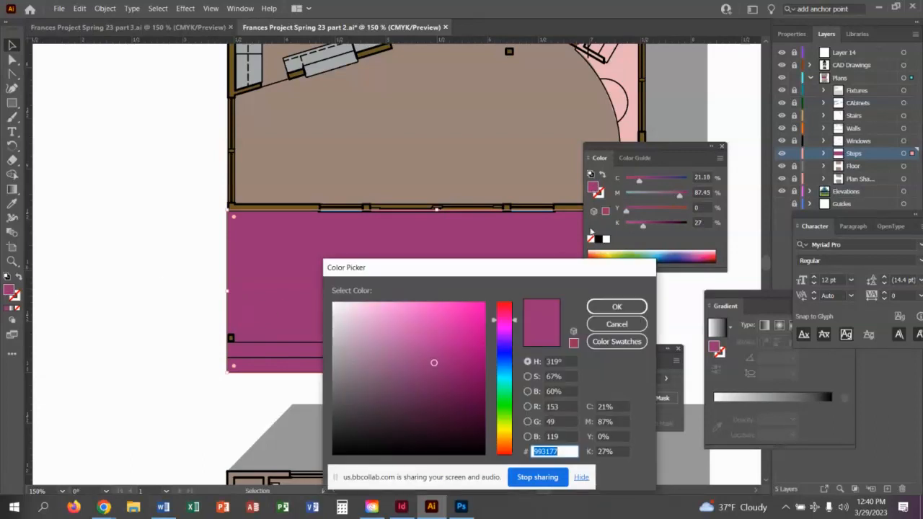
left_click(396, 378)
left_click_drag(395, 379, 385, 396)
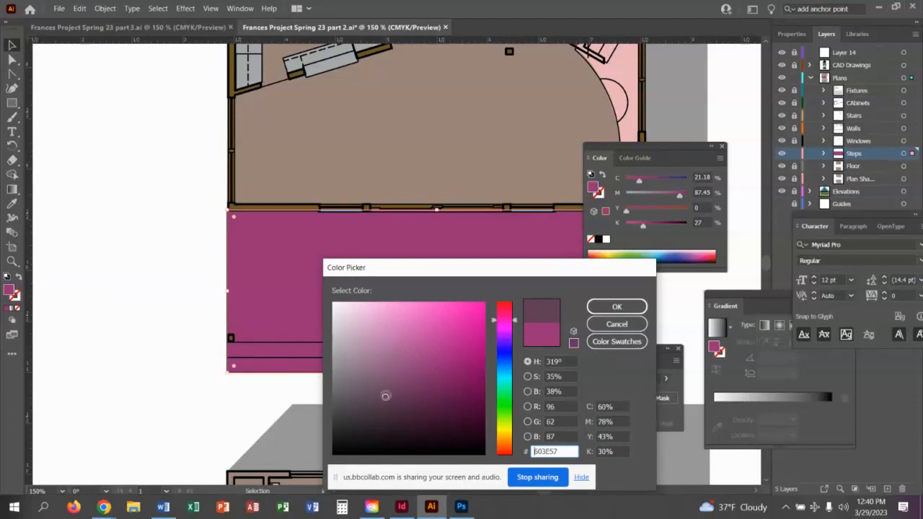
left_click(366, 359)
left_click(617, 306)
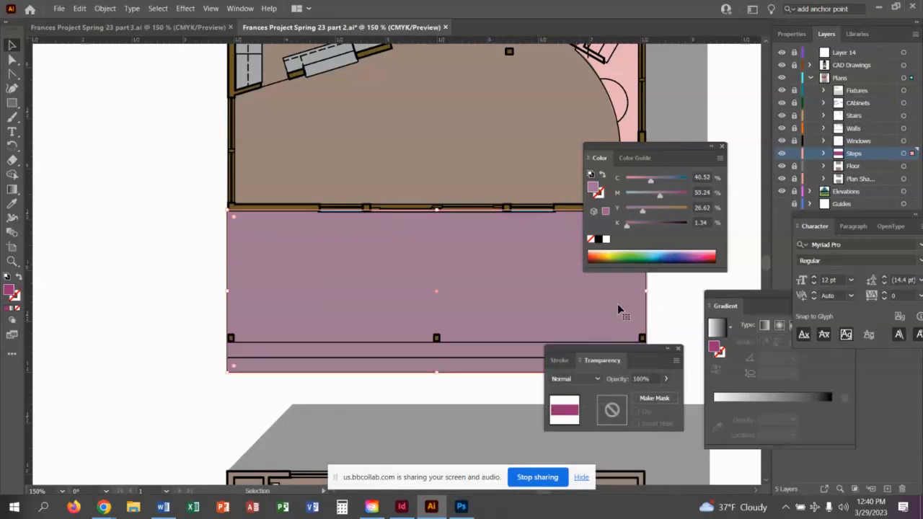
left_click(174, 256)
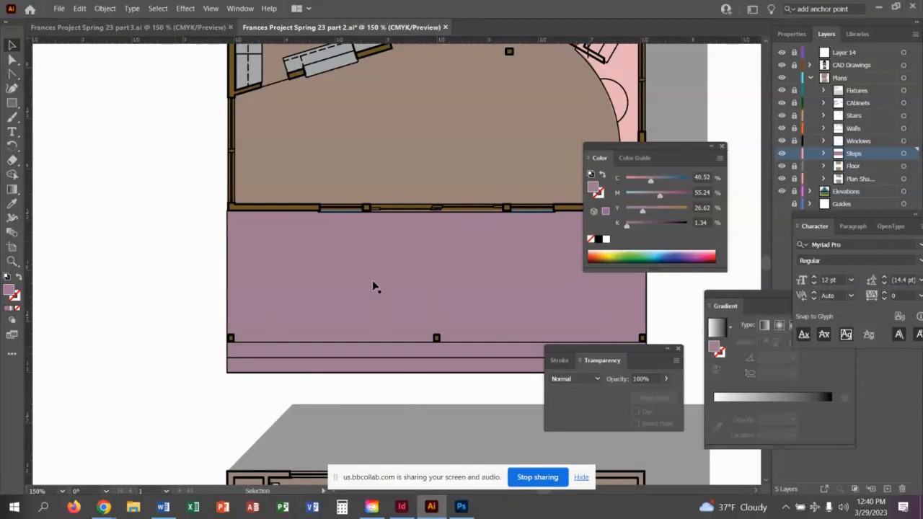
Close the floating Color panel that overlaps the lower floor plan.
scroll(373, 285, "down", 5)
scroll(373, 286, "down", 15)
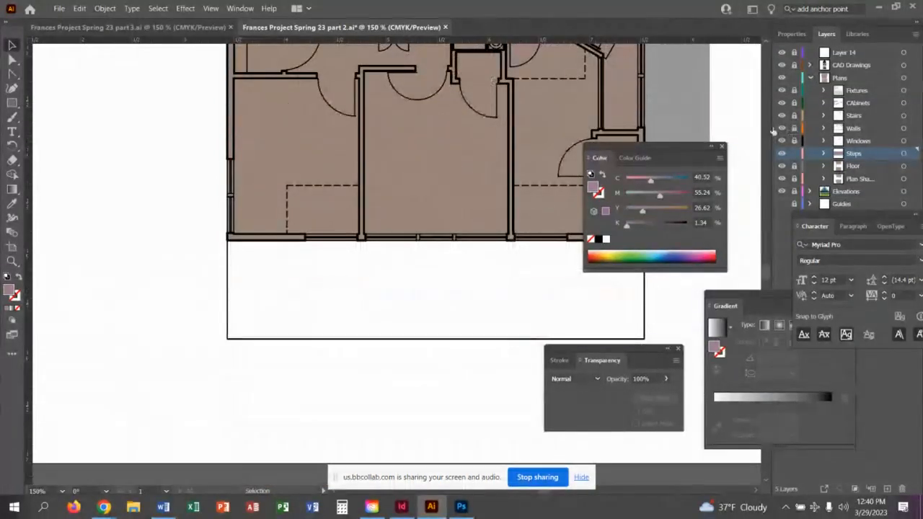
left_click(722, 147)
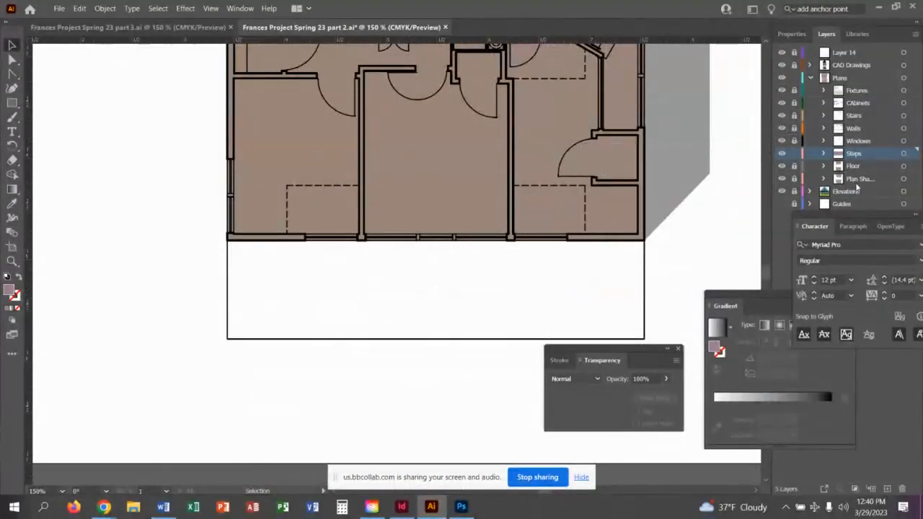
left_click(861, 180)
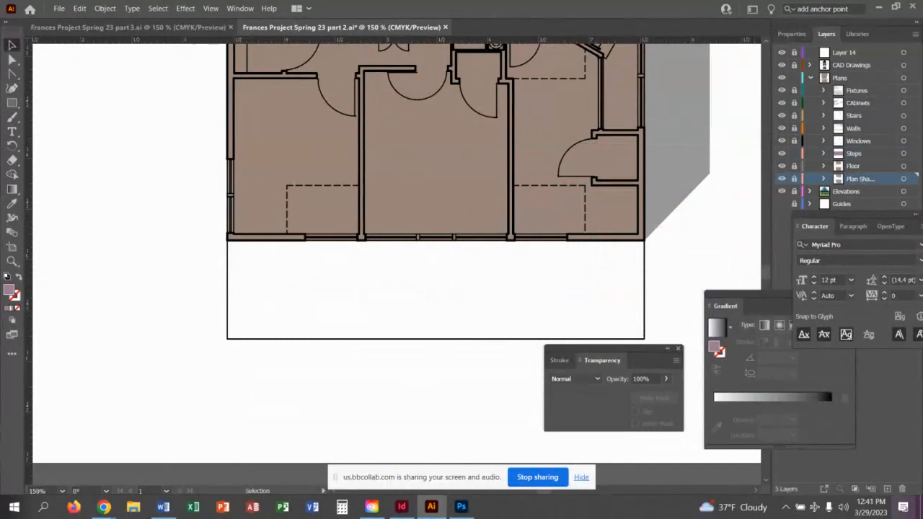
left_click(902, 489)
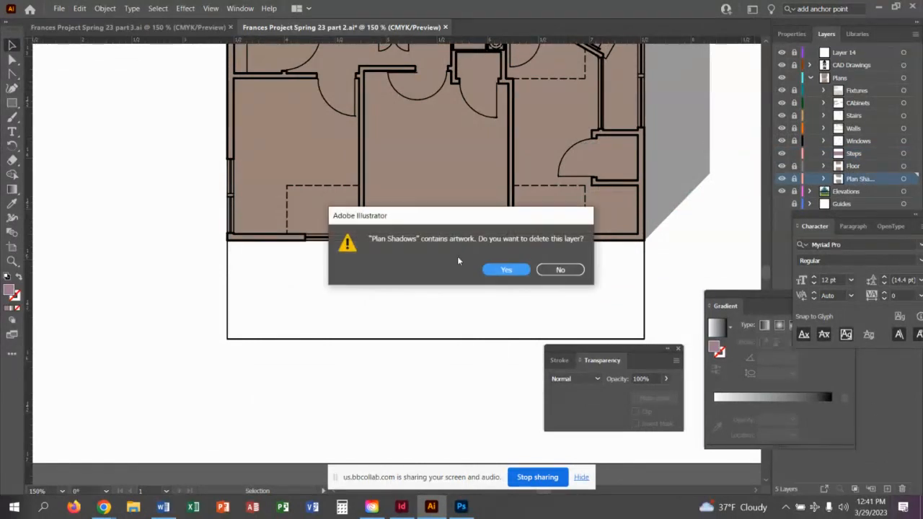
left_click(545, 269)
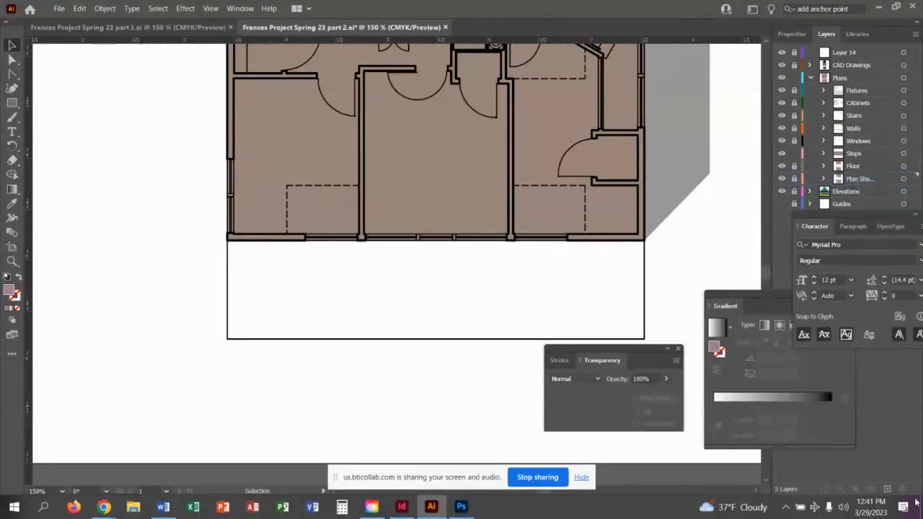
Create a new sublayer named Roof in the Plans layer and place it beneath Plan Shadows.
left_click(887, 488)
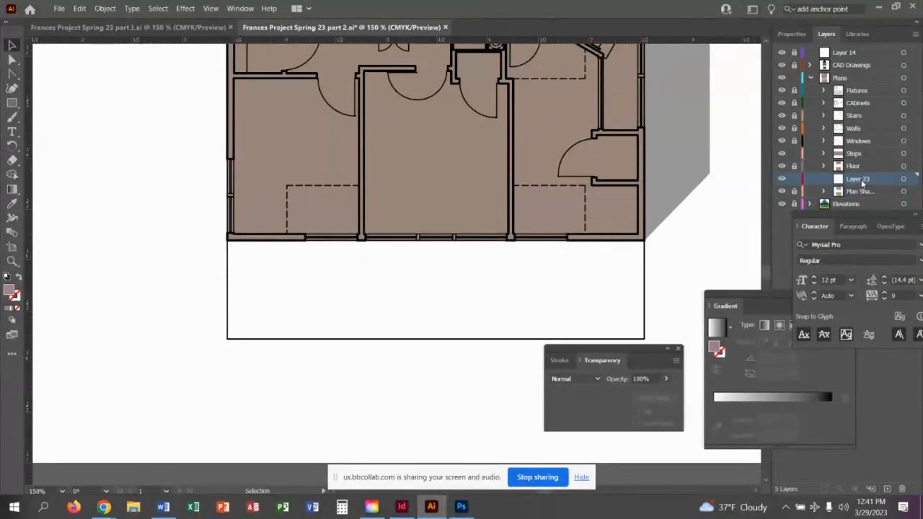
left_click_drag(862, 184, 852, 86)
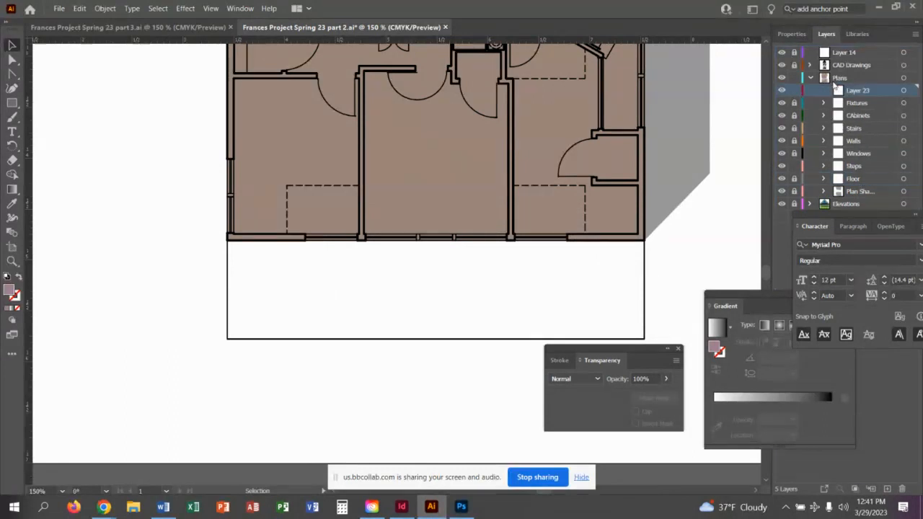
double_click(857, 90)
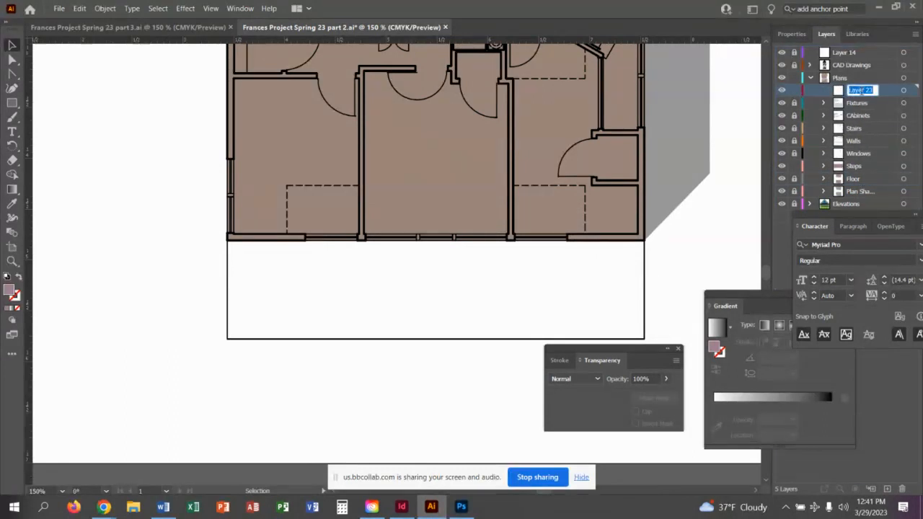
type("Boof")
left_click(896, 143)
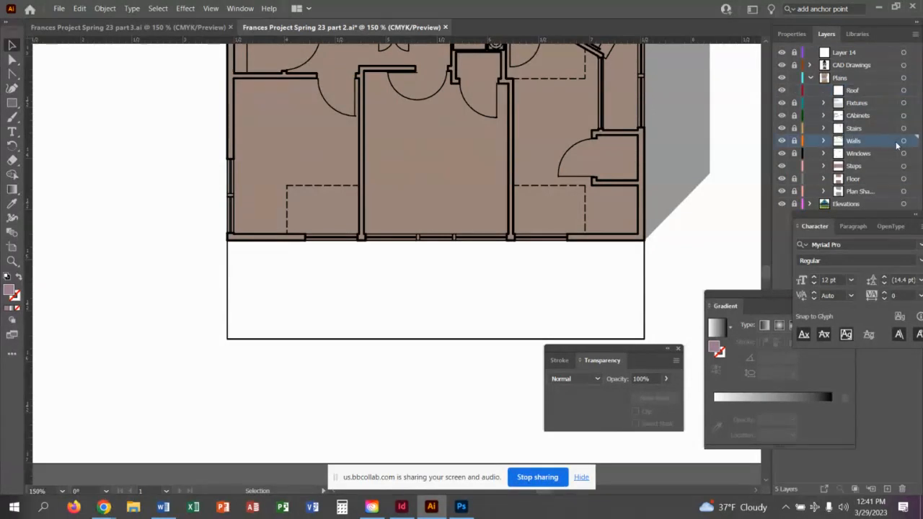
left_click_drag(874, 92, 865, 199)
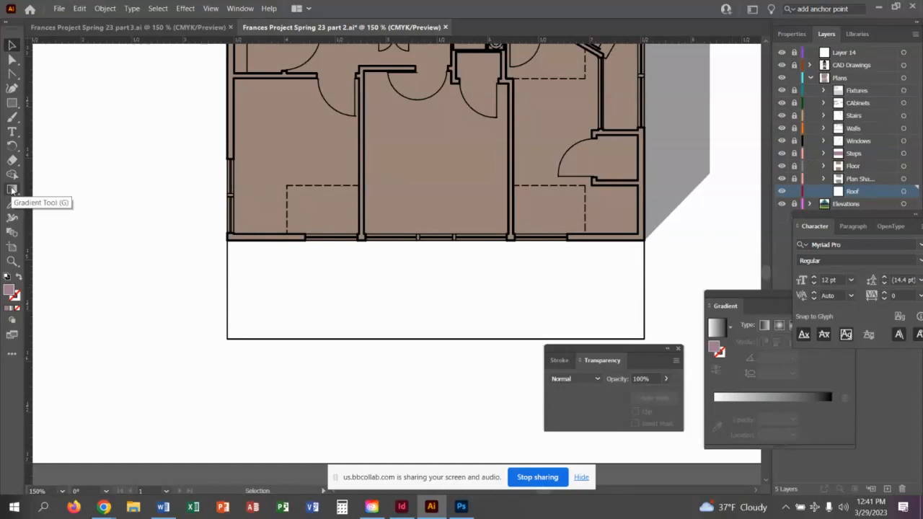
Draw a white-to-black gradient-filled rectangle on the Roof layer over the empty roof outline below the lower floor plan.
left_click(11, 310)
key("m")
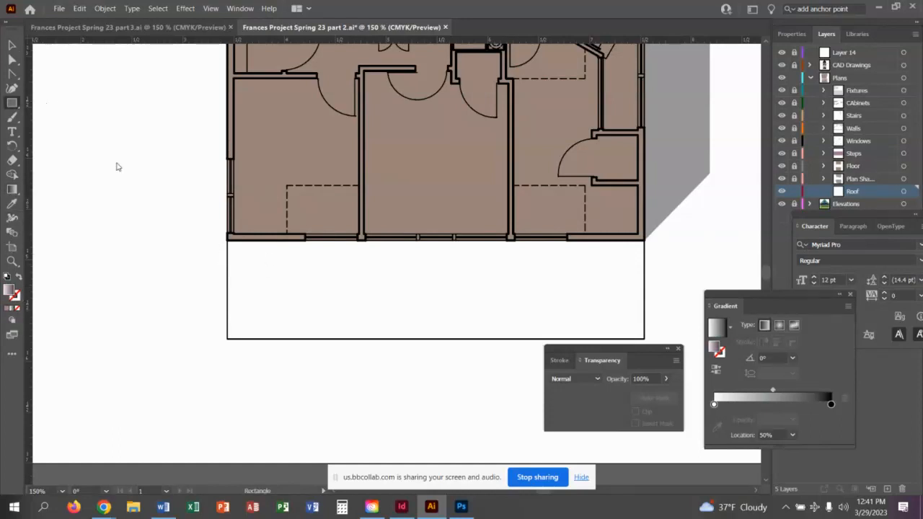
left_click_drag(228, 240, 645, 339)
left_click_drag(230, 338, 227, 339)
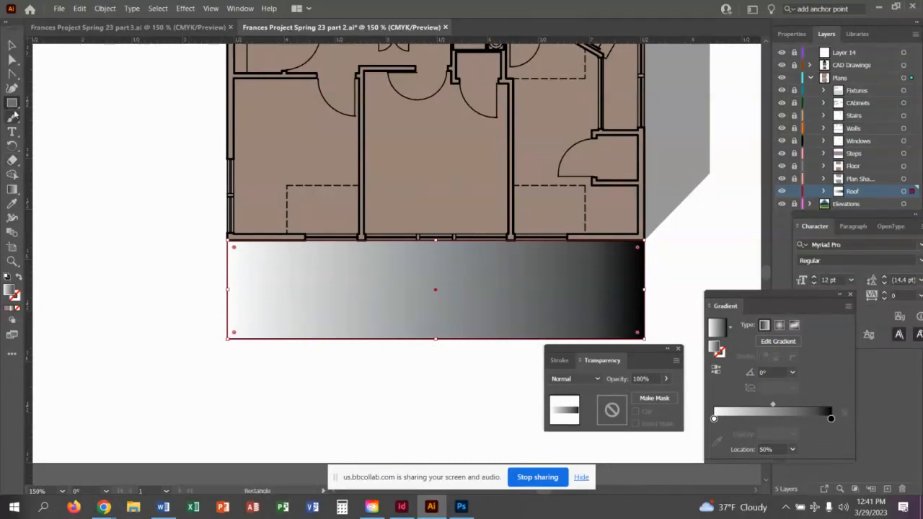
Redirect the roof rectangle's gradient to run vertically, from white along the house wall to black at the outer edge.
left_click(12, 189)
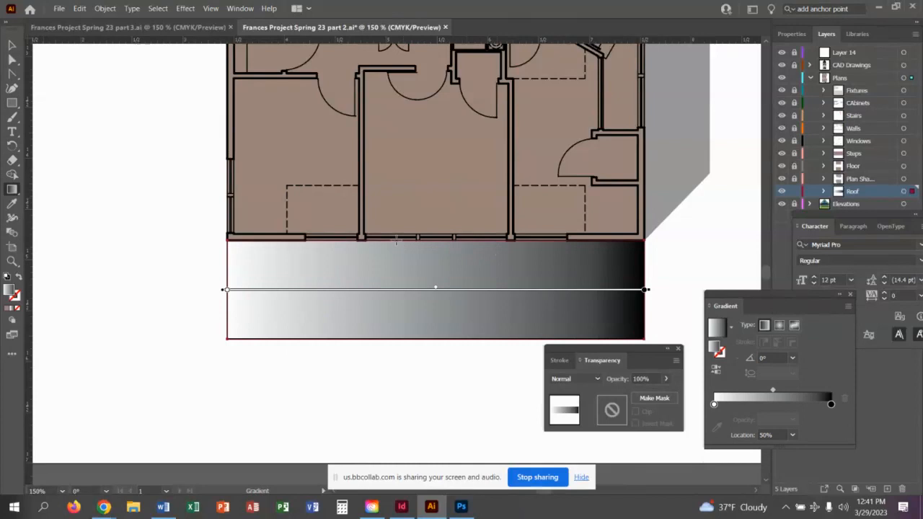
left_click_drag(386, 237, 453, 346)
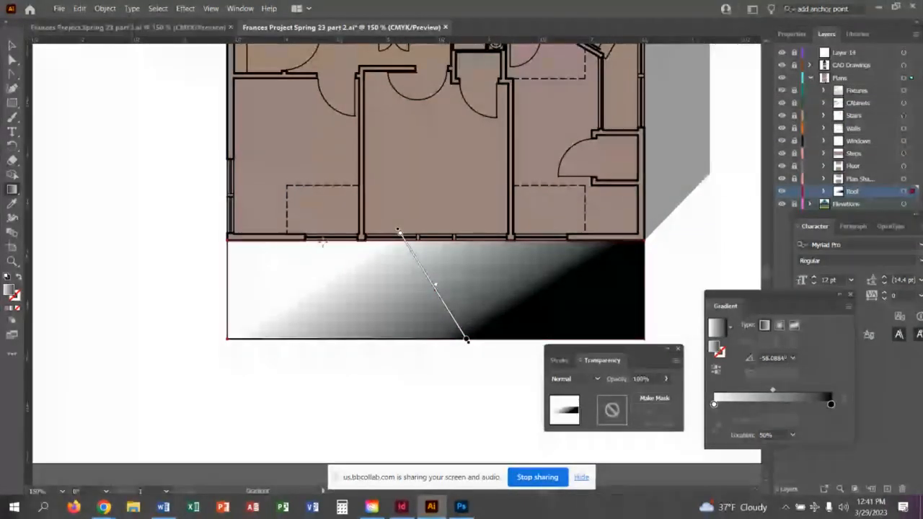
left_click_drag(390, 242, 391, 347)
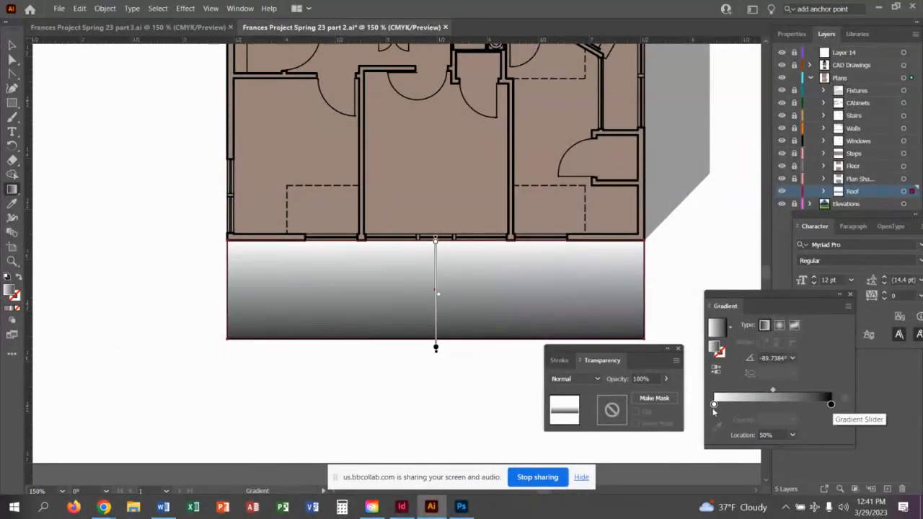
Close the Gradient panel, move the Transparency panel away from the artboard, and deselect the roof rectangle.
left_click(850, 295)
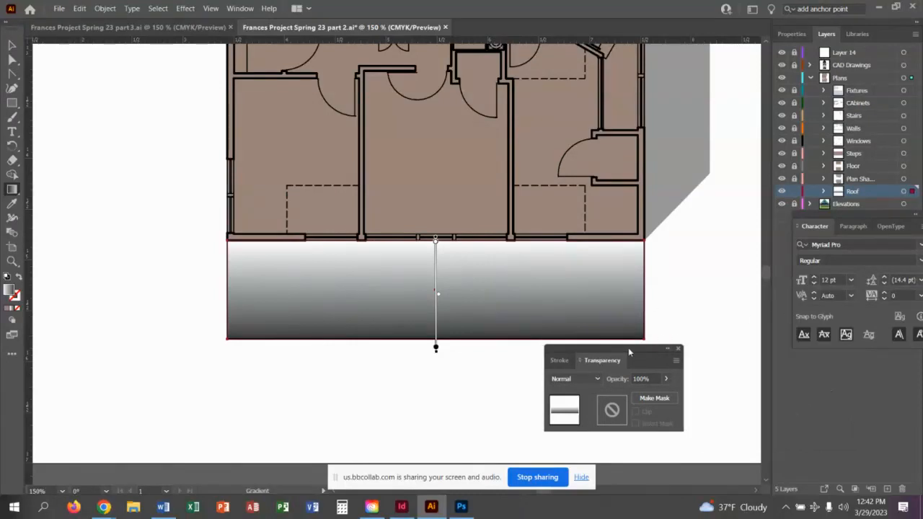
left_click_drag(629, 350, 912, 372)
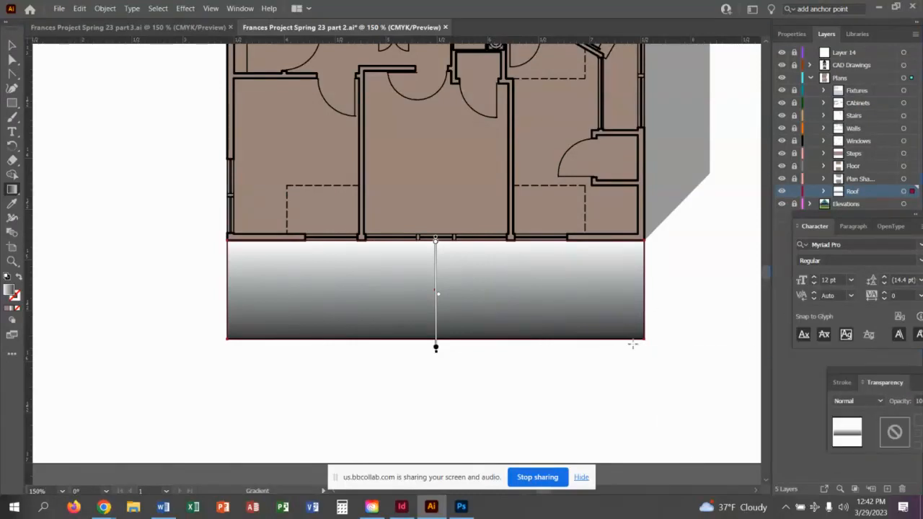
left_click(13, 59)
left_click(173, 154)
scroll(207, 176, "up", 2)
scroll(207, 176, "up", 15)
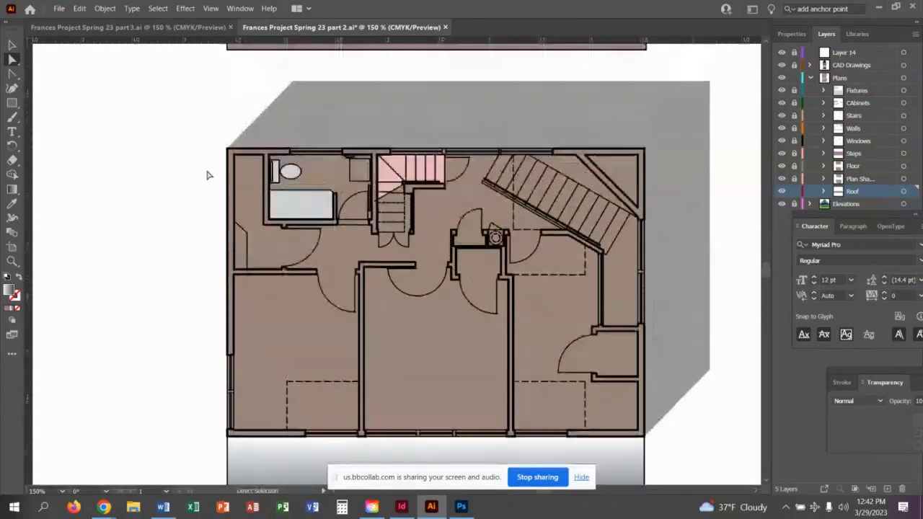
scroll(210, 170, "up", 15)
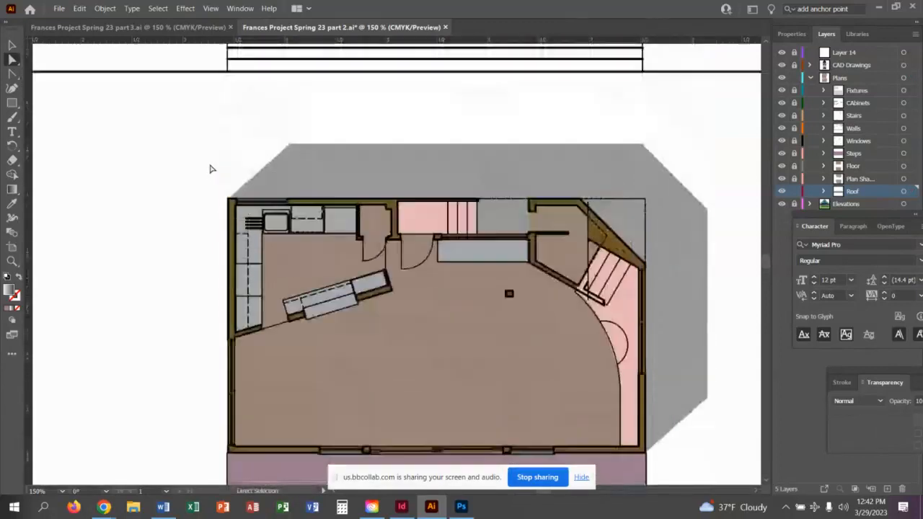
Create a new sublayer named Steps at the top of the Elevations layer, above Shadows.
scroll(208, 171, "down", 9)
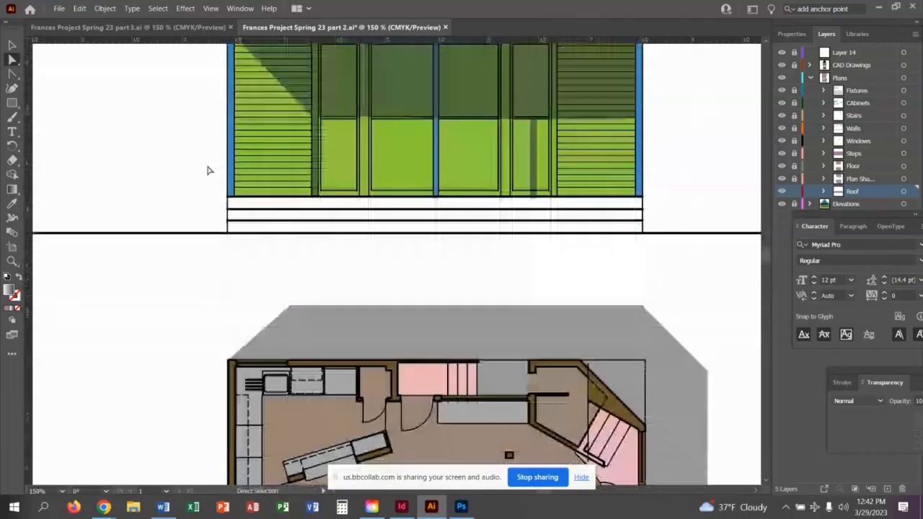
scroll(203, 178, "up", 10)
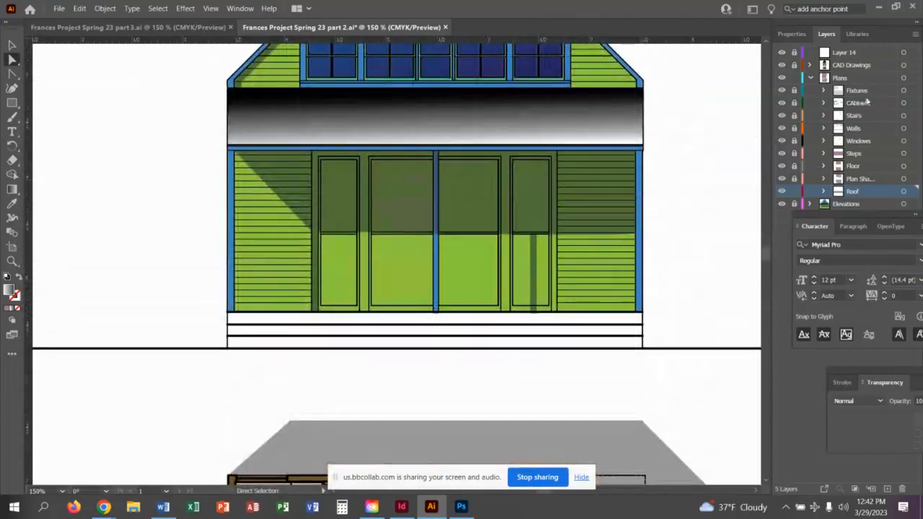
left_click(809, 77)
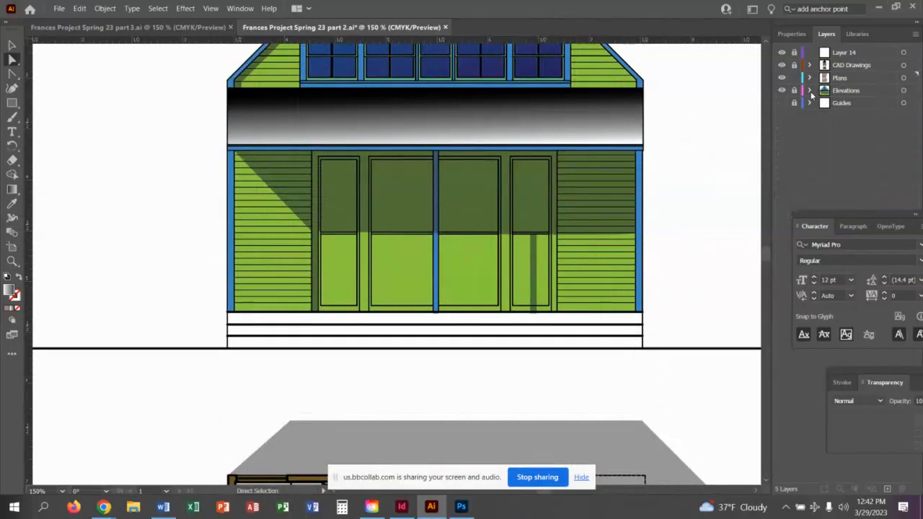
left_click(810, 90)
left_click(809, 90)
left_click(809, 90)
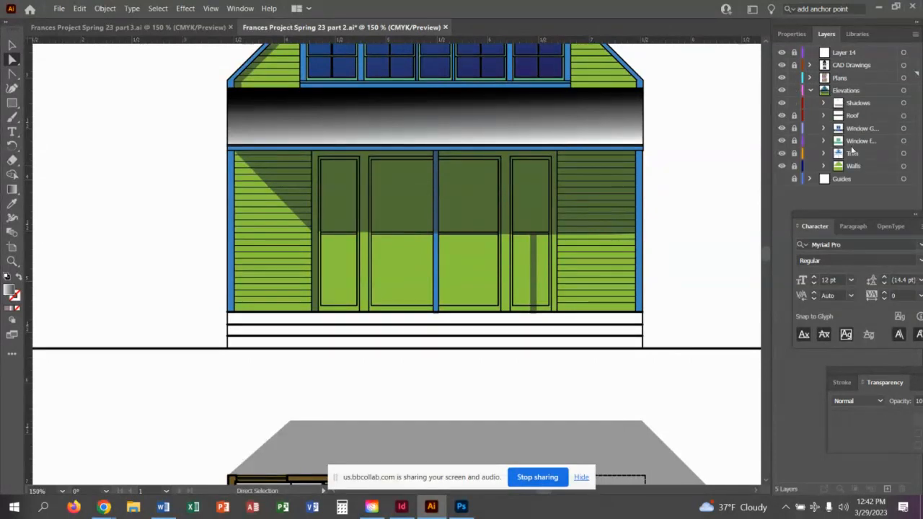
left_click(862, 91)
left_click(886, 489)
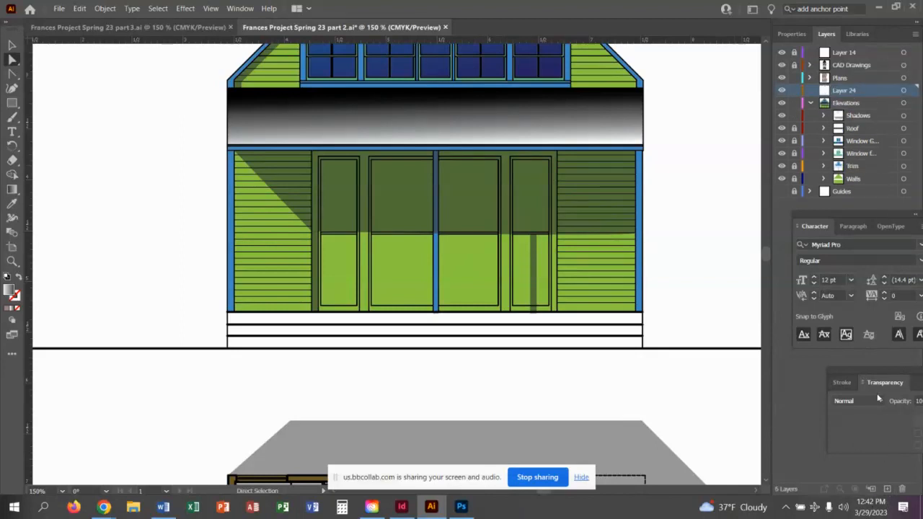
left_click_drag(859, 90, 859, 103)
double_click(858, 105)
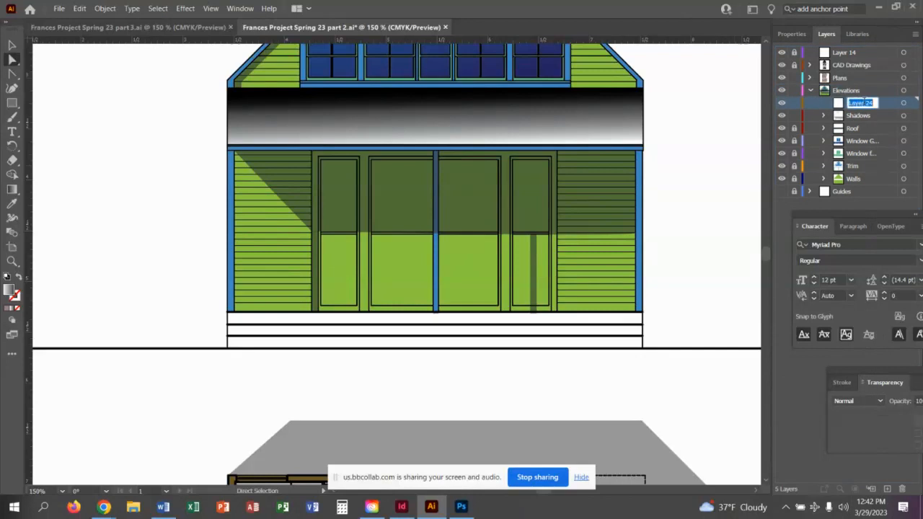
type("Steps")
left_click(887, 177)
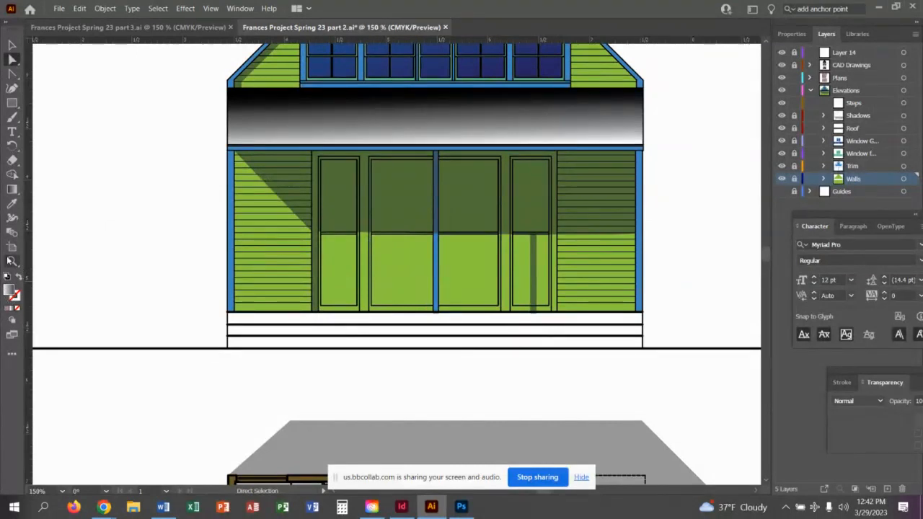
Draw a solid mauve rectangle (C 40.52, M 55.24, Y 26.62, K 1.34) without stroke over the elevation's front steps on the Steps layer.
left_click(9, 310)
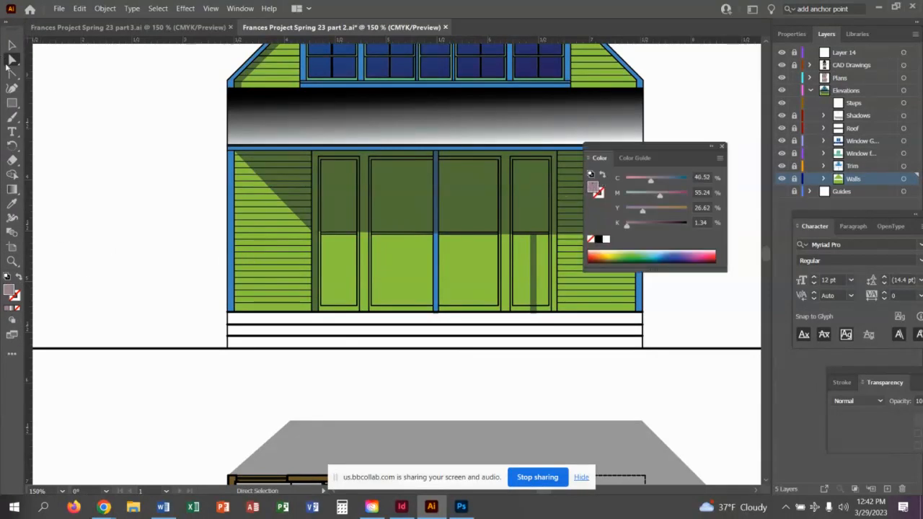
left_click(11, 102)
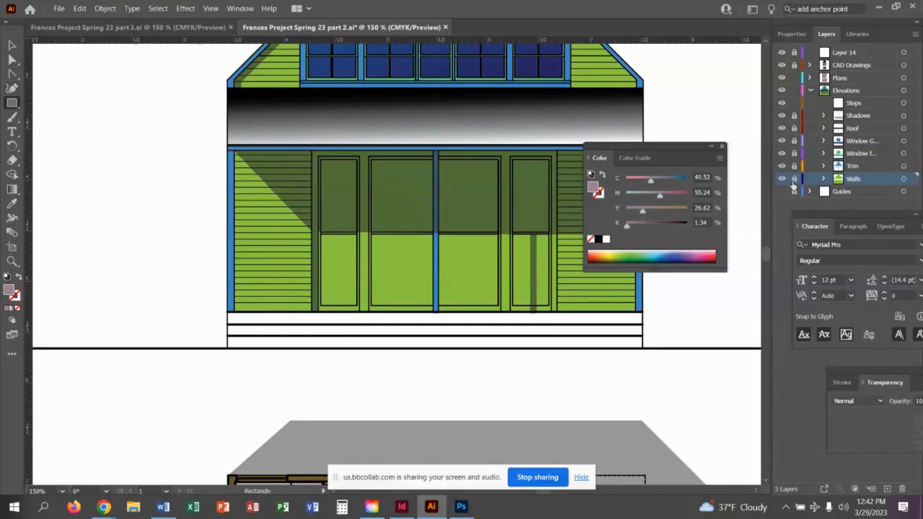
left_click(877, 103)
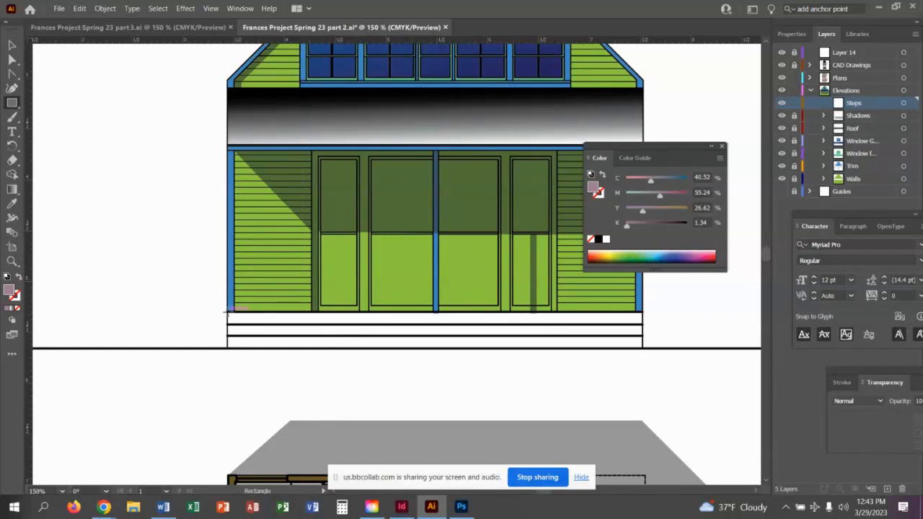
left_click_drag(228, 312, 642, 349)
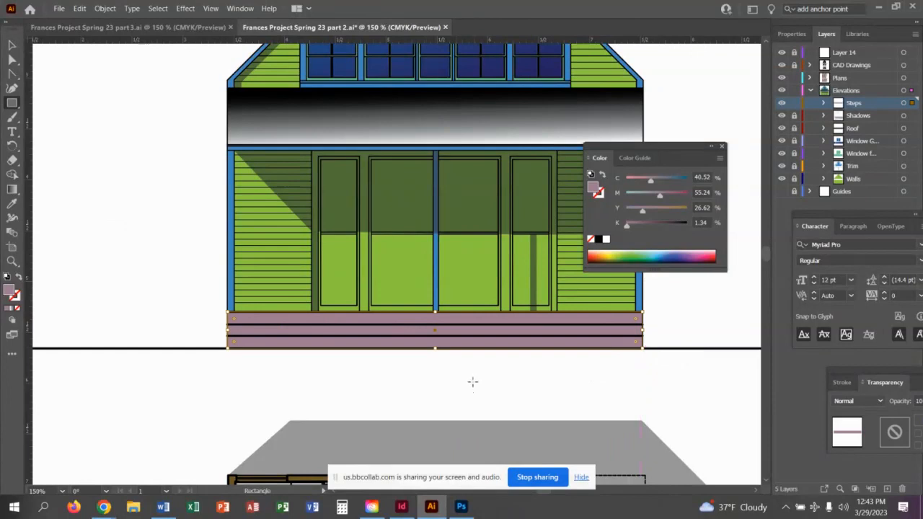
scroll(470, 378, "down", 4)
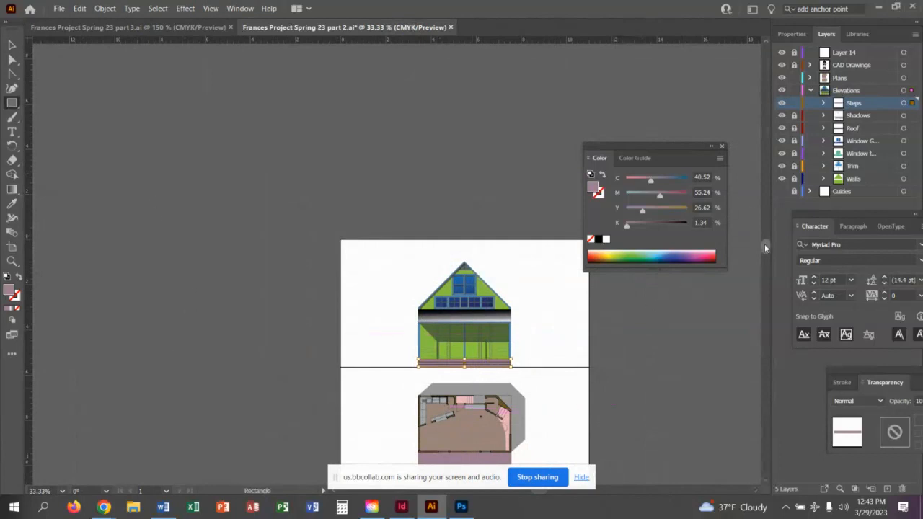
left_click_drag(767, 249, 766, 261)
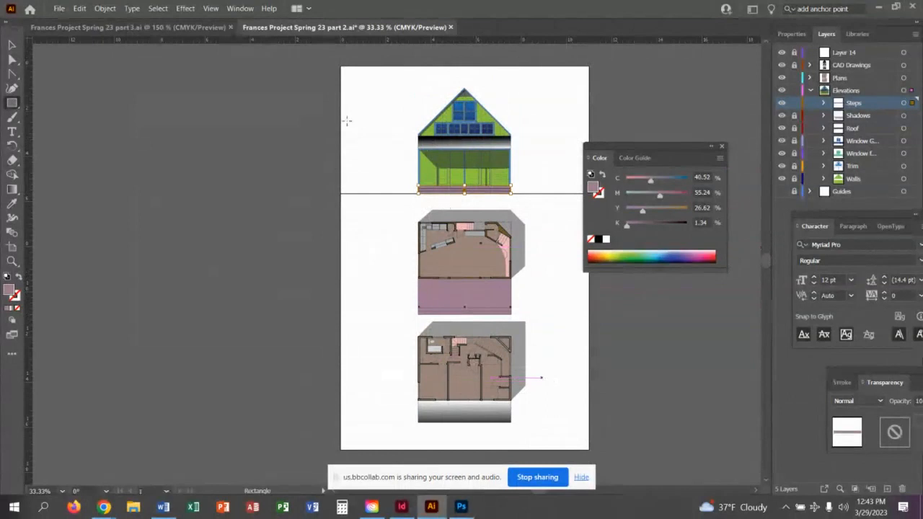
left_click(127, 157)
key("Return")
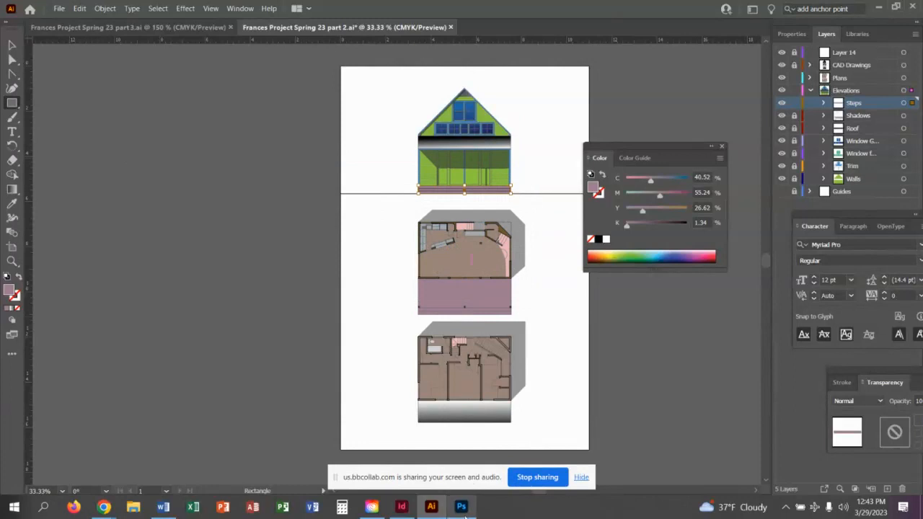
Switch to Chrome and look through the open image searches for sky, tree no background and people no background.
mouse_move(465, 516)
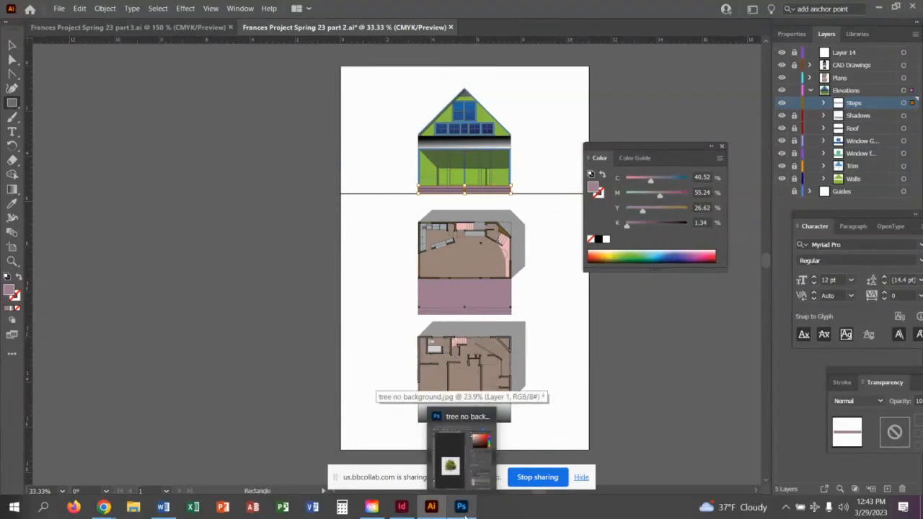
left_click(465, 515)
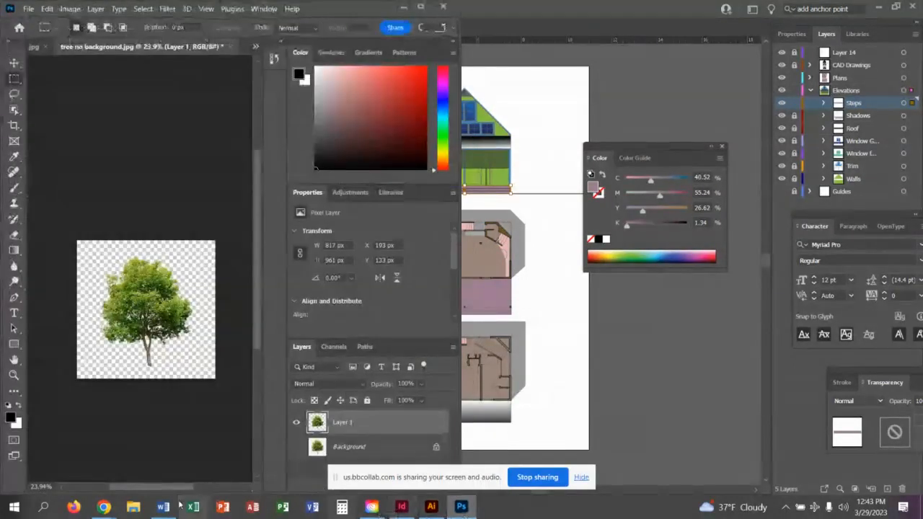
mouse_move(104, 509)
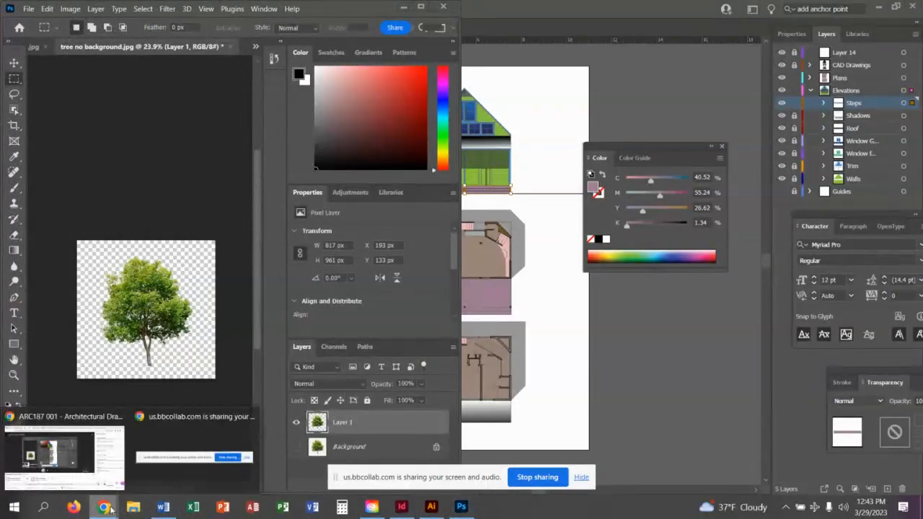
mouse_move(160, 442)
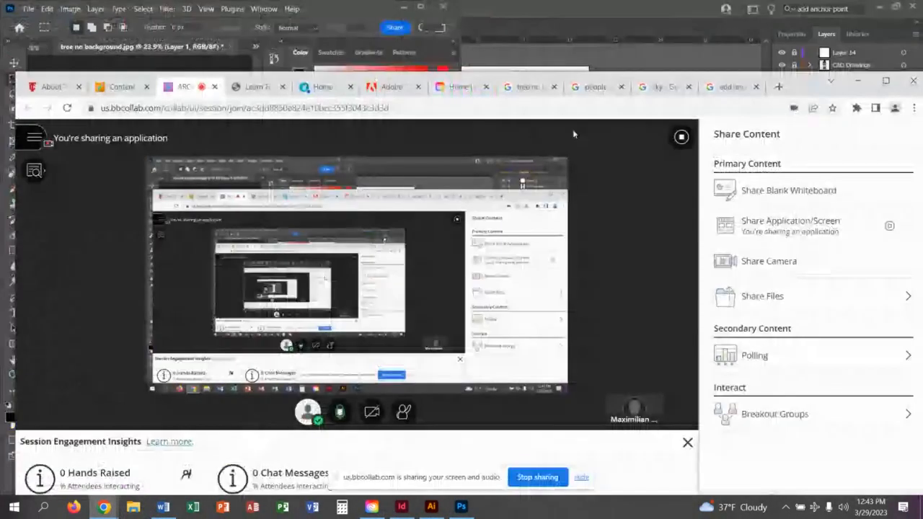
left_click(64, 454)
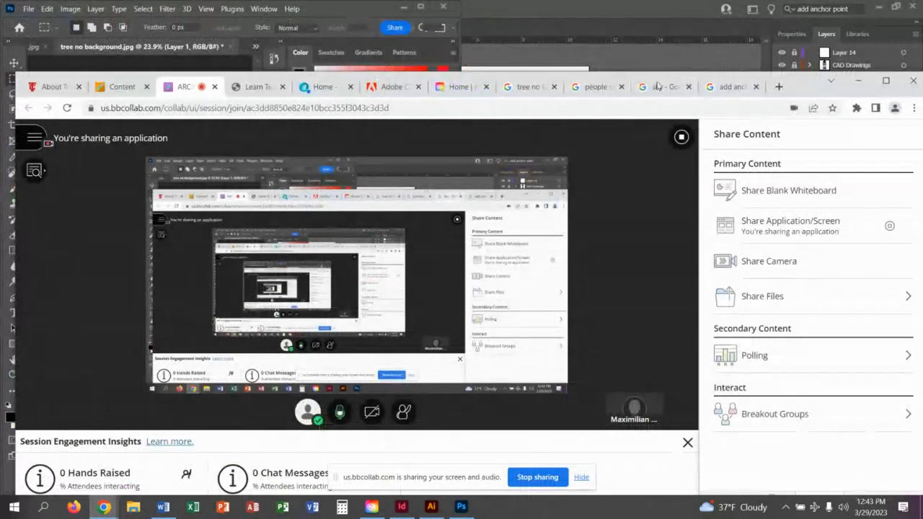
left_click(662, 87)
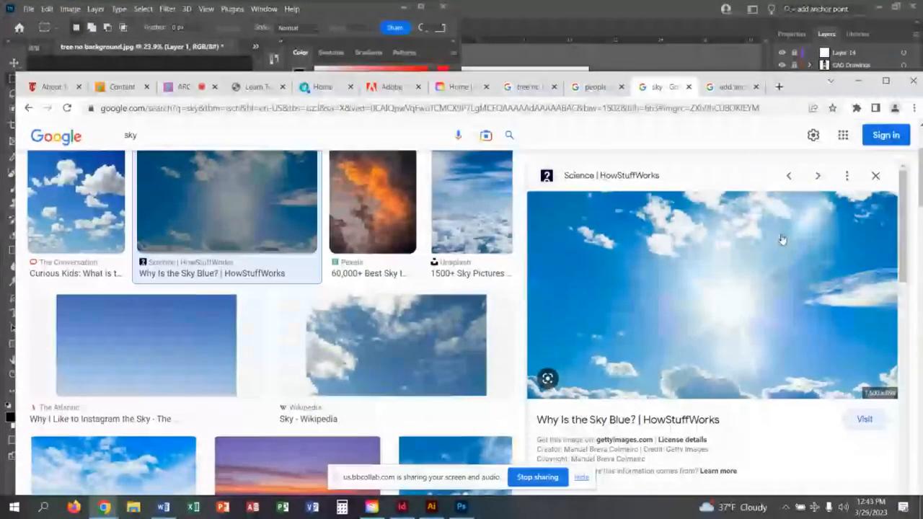
scroll(151, 371, "down", 3)
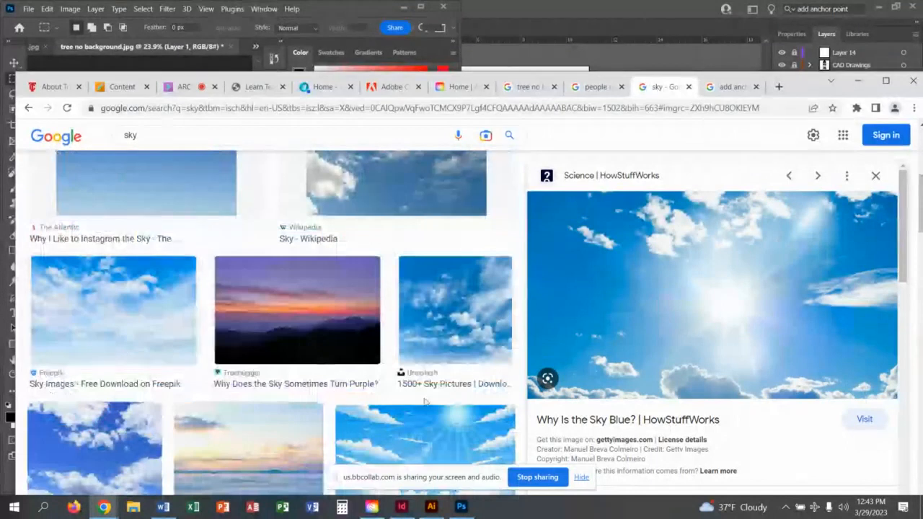
scroll(171, 355, "down", 2)
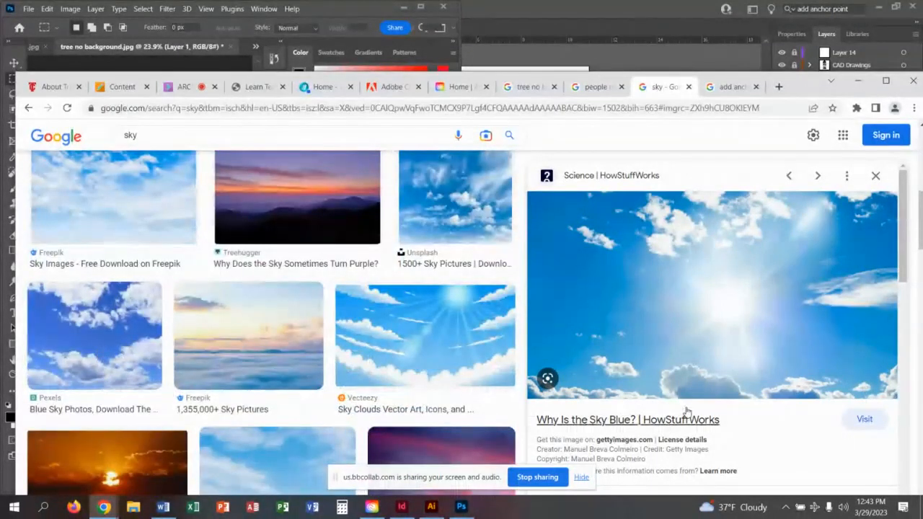
scroll(686, 404, "up", 5)
left_click(524, 87)
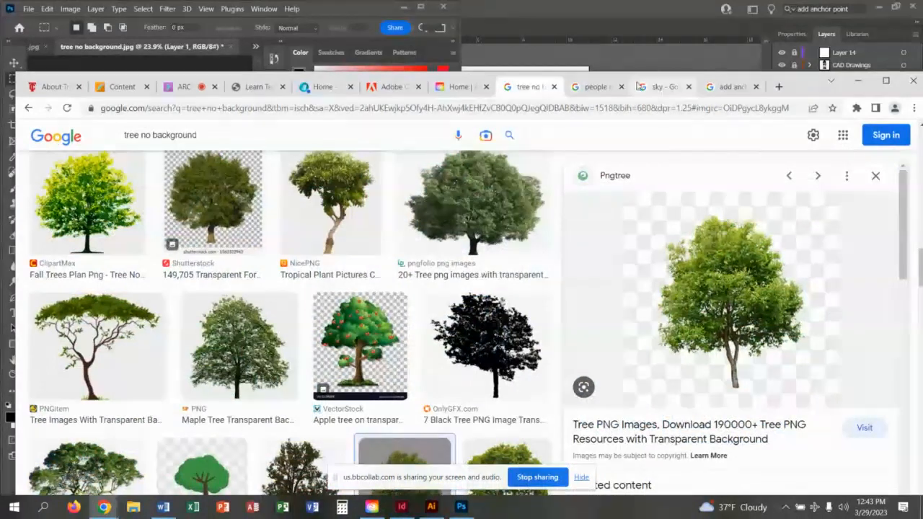
left_click(596, 87)
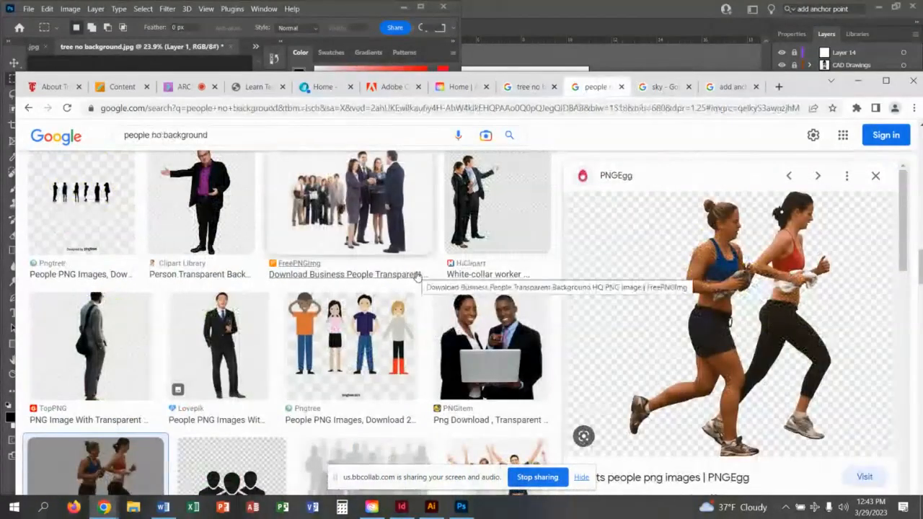
scroll(421, 281, "down", 2)
Switch to Photoshop, delete Layer 1 from tree no background.jpg and show its Background layer.
left_click(461, 508)
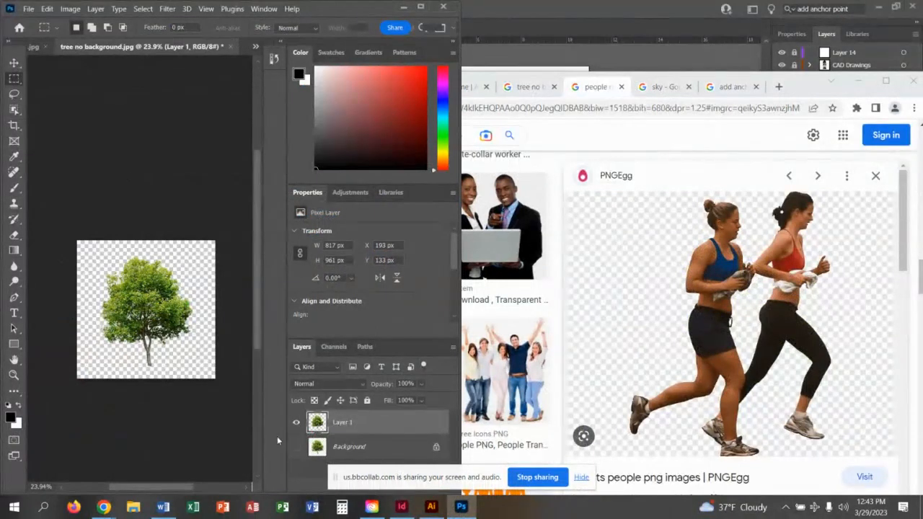
left_click(295, 424)
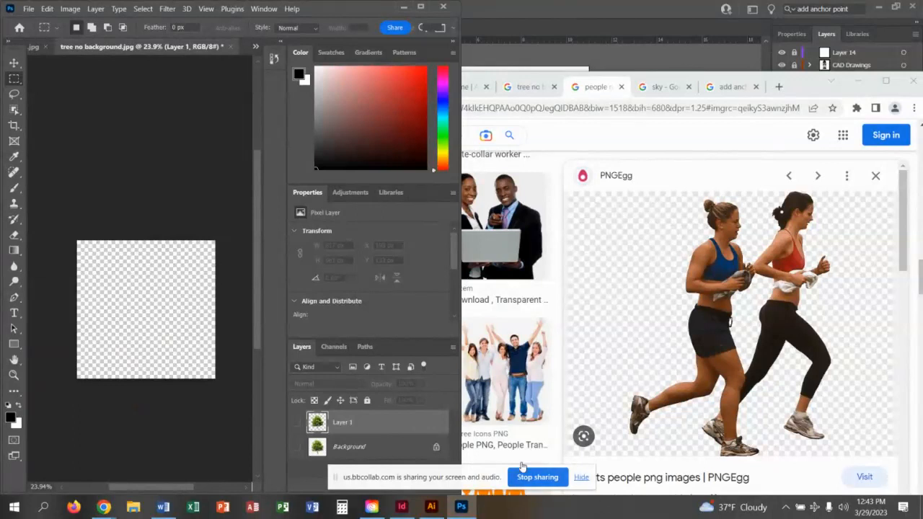
left_click_drag(449, 478, 806, 449)
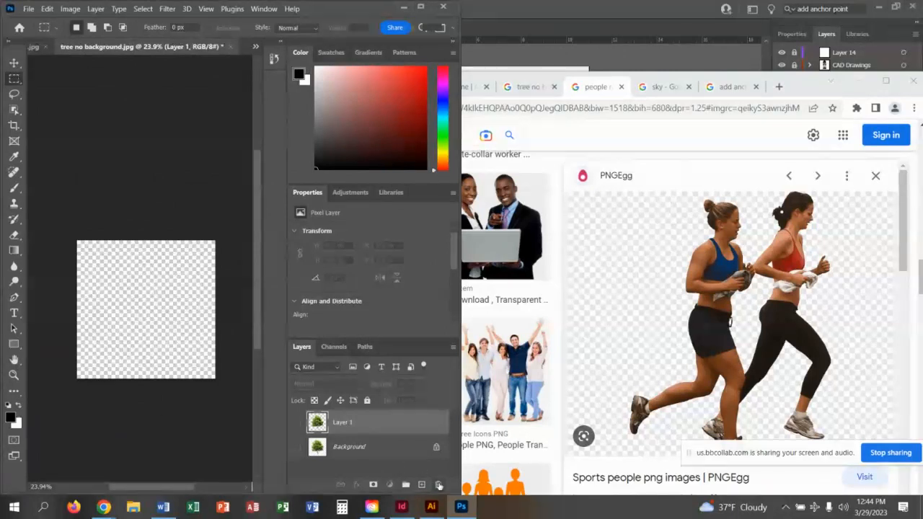
left_click(295, 424)
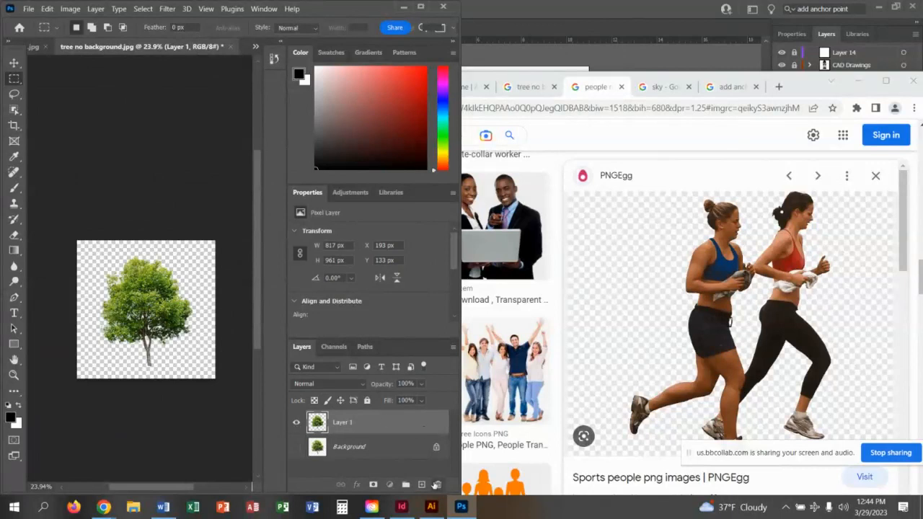
left_click(438, 487)
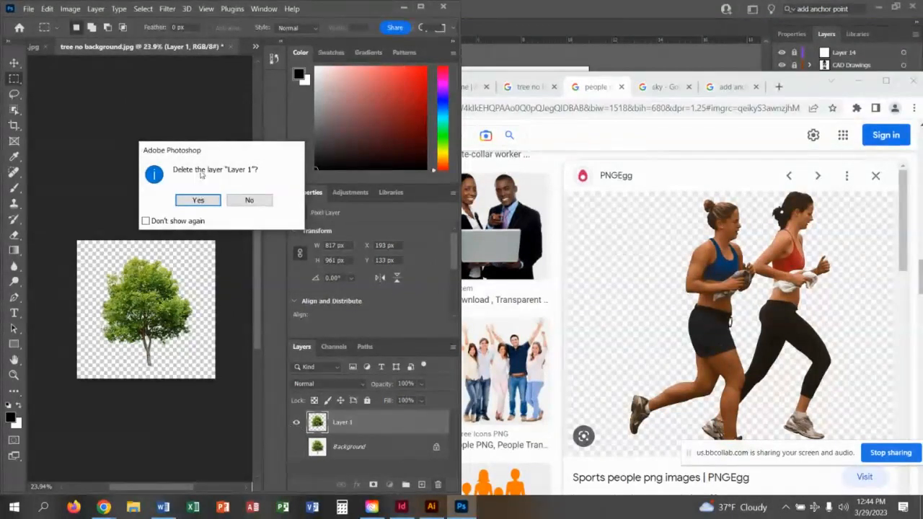
left_click(198, 201)
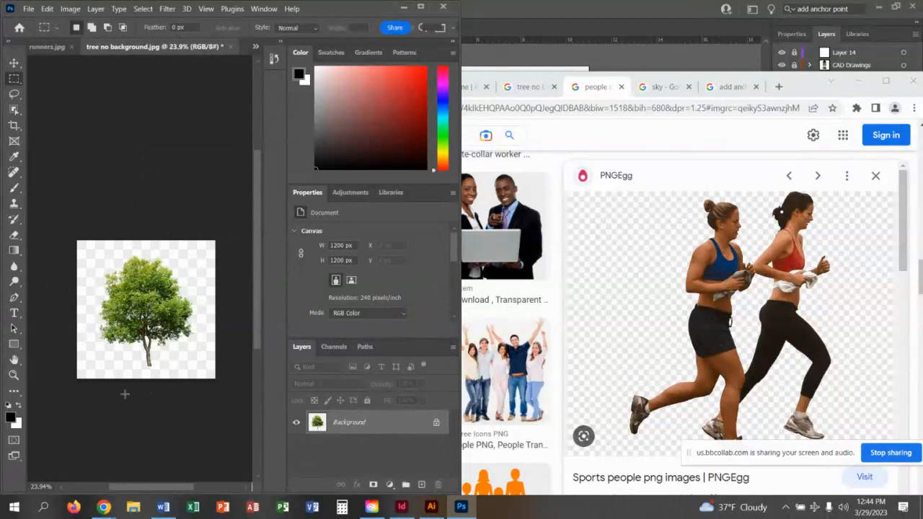
Try selecting the tree automatically as the image's subject, and clear the selection.
left_click(142, 8)
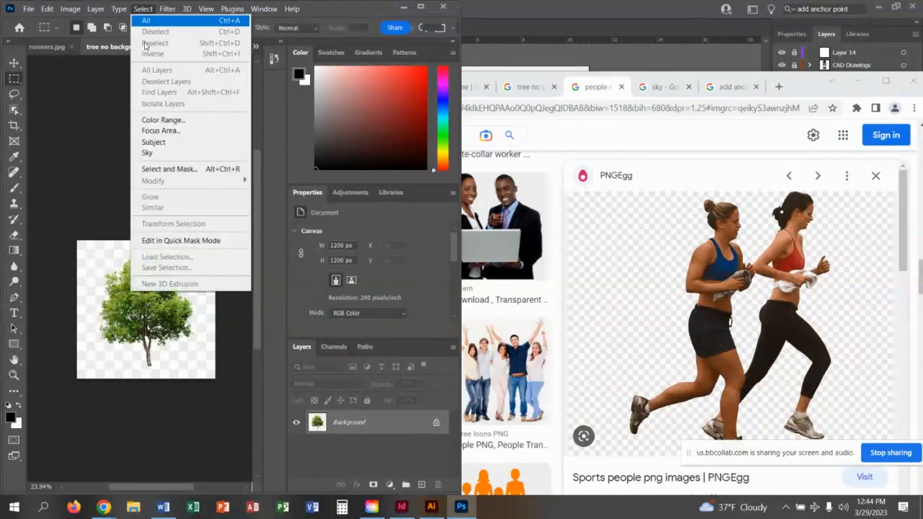
left_click(154, 142)
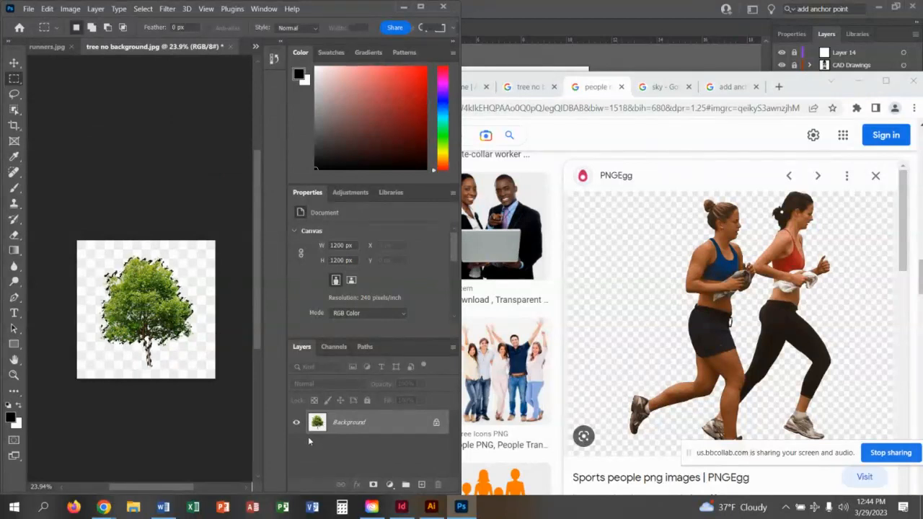
key("ctrl+d")
Check the tree image's dimensions and resolution in the Image Size settings.
left_click(69, 9)
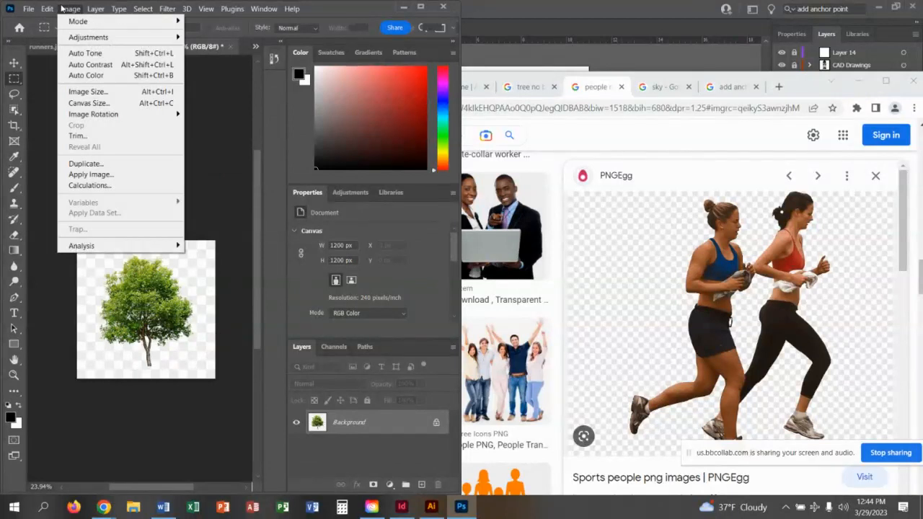
left_click(97, 92)
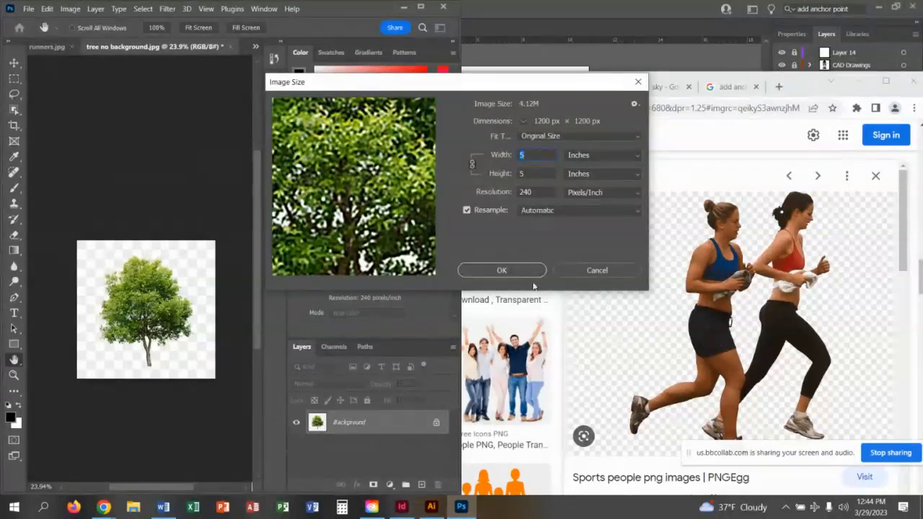
left_click(502, 270)
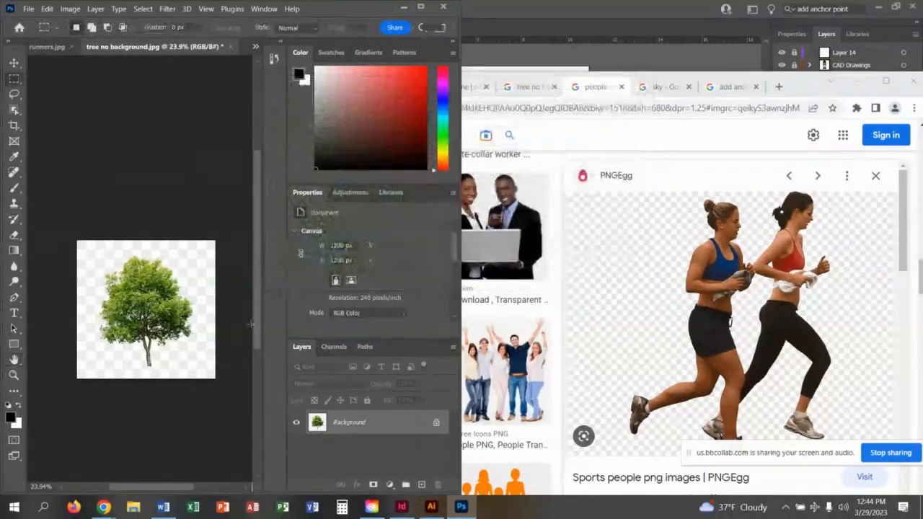
Select the tree automatically, copy it onto a new layer and hide the Background layer.
left_click(143, 9)
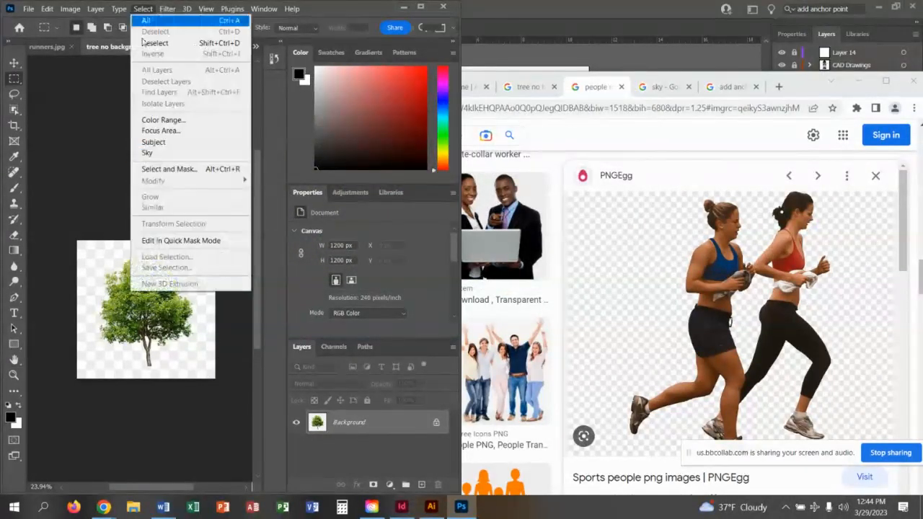
left_click(157, 131)
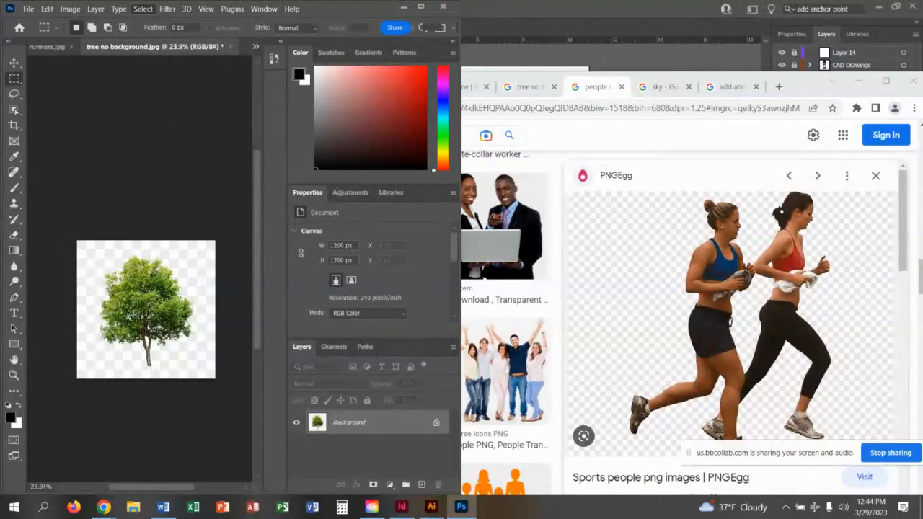
left_click(140, 8)
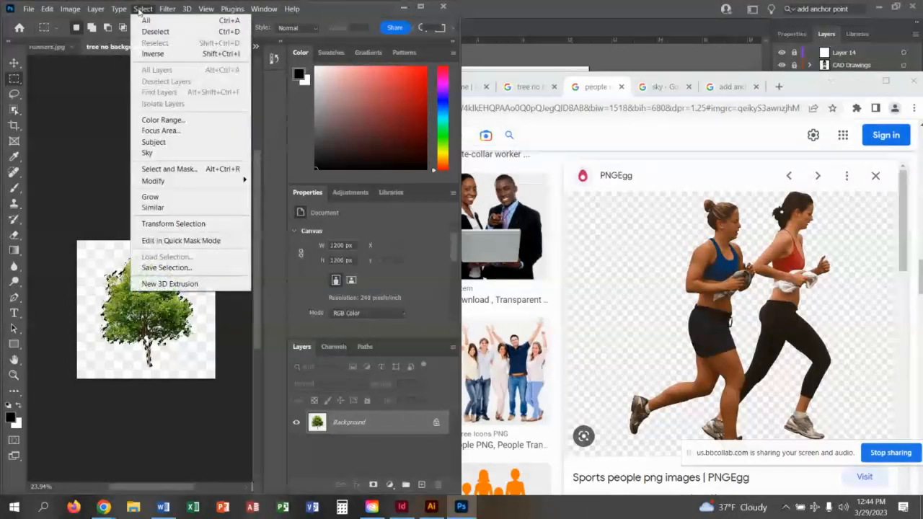
left_click(61, 179)
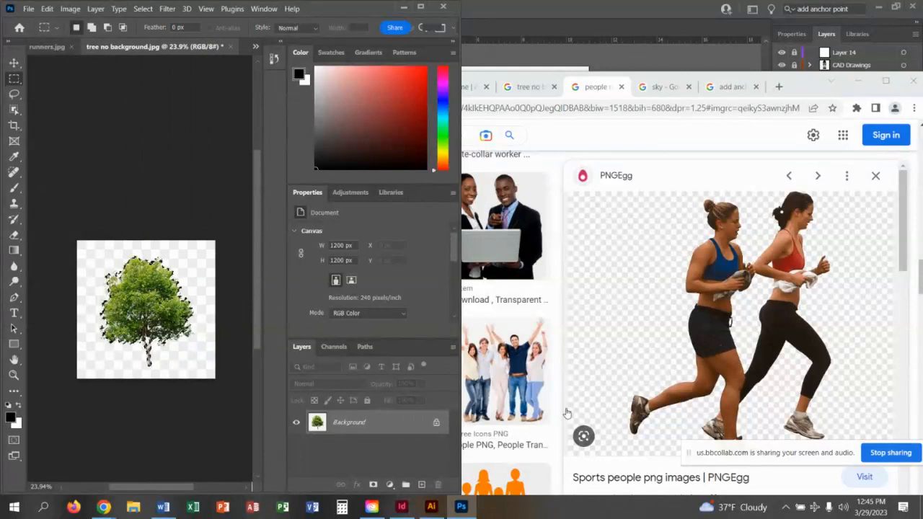
key("ctrl+j")
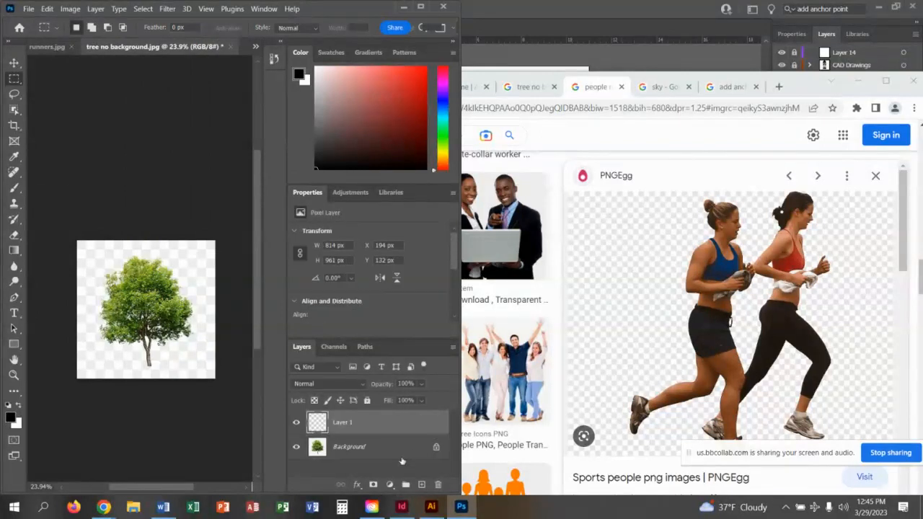
left_click(296, 448)
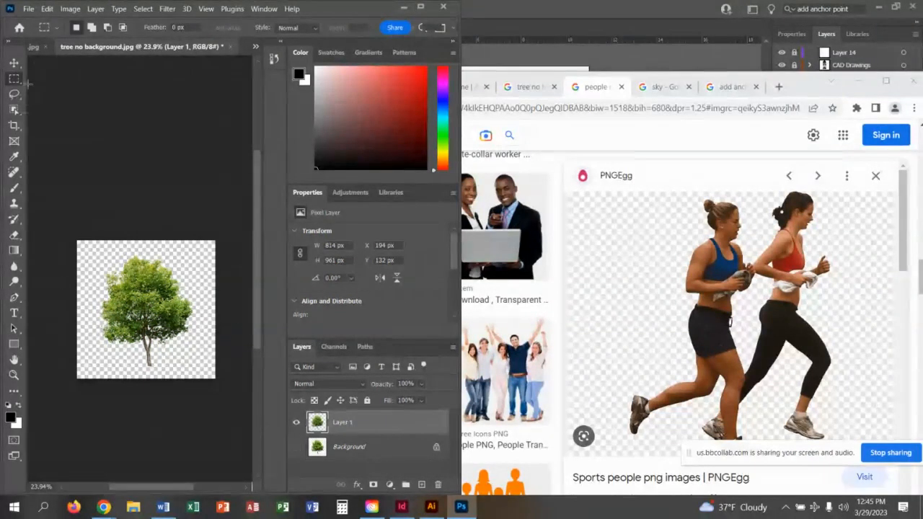
Export the cut-out tree as tree no background.png in Downloads, replacing the existing file, and switch to Illustrator.
left_click(27, 8)
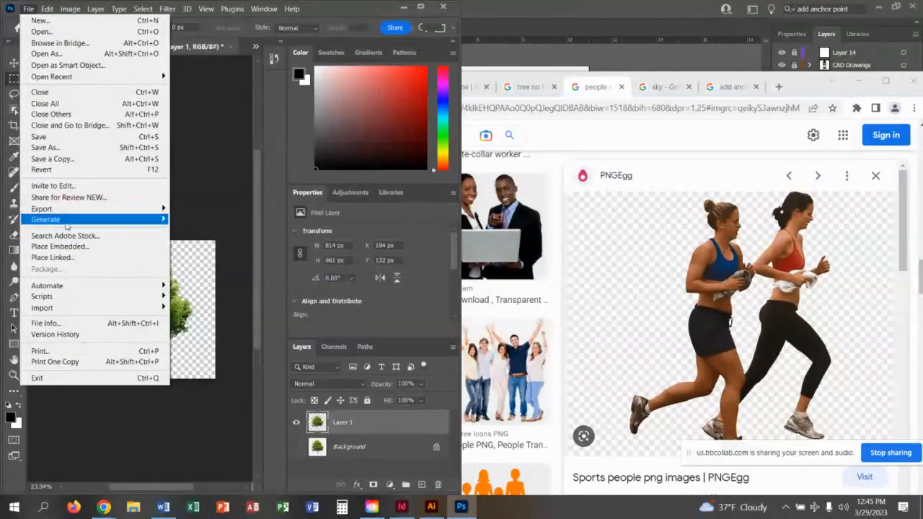
mouse_move(144, 208)
left_click(184, 209)
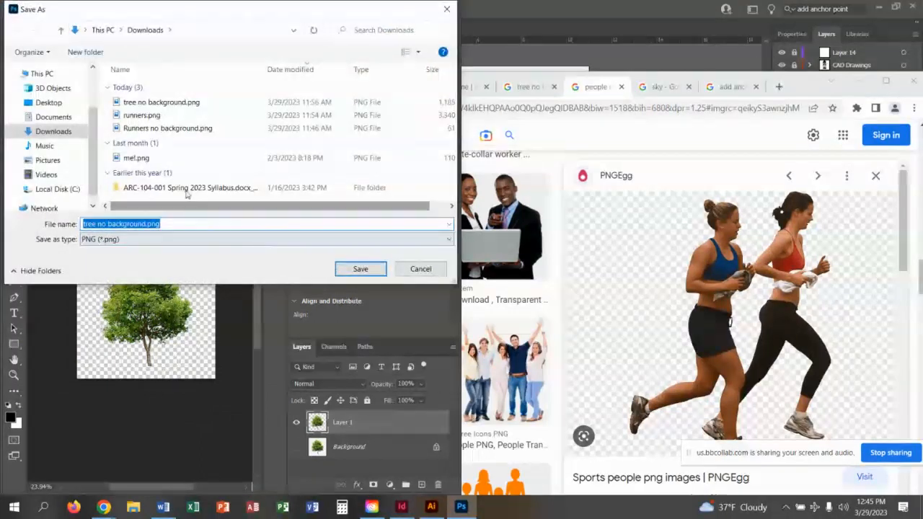
left_click(362, 268)
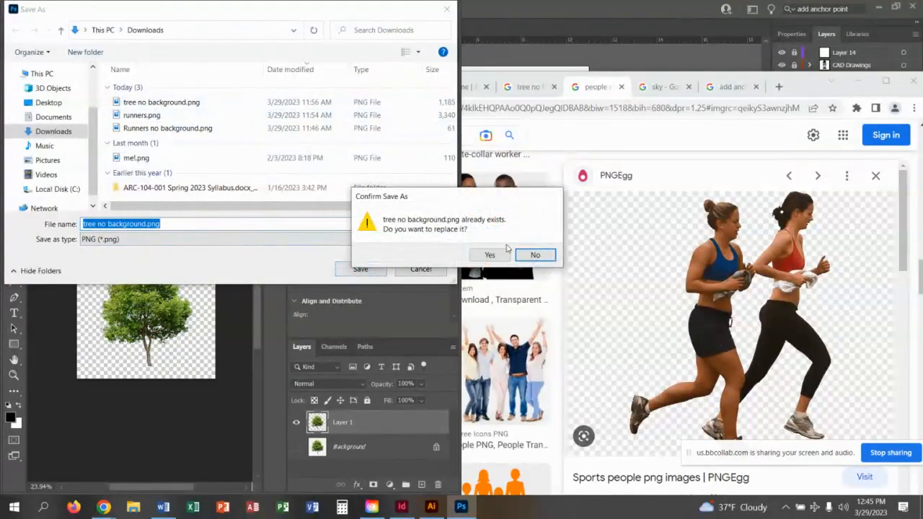
left_click(482, 256)
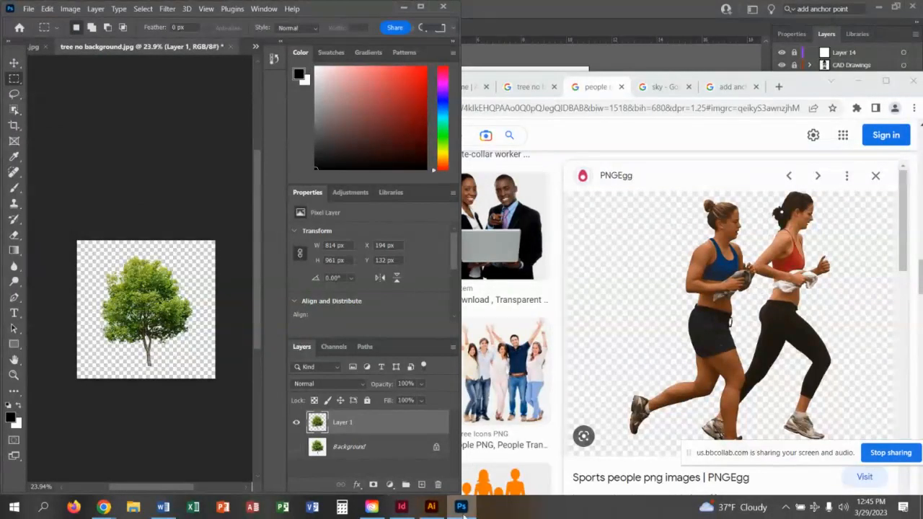
left_click(432, 507)
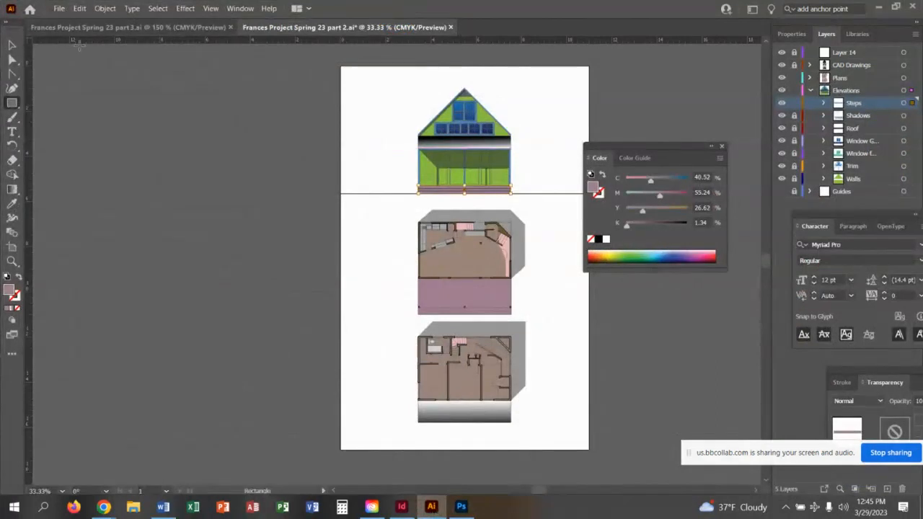
Try placing why-is-sky-blue.jpg as a linked image across the upper artboard on the Steps layer, updating the modified links.
left_click(60, 9)
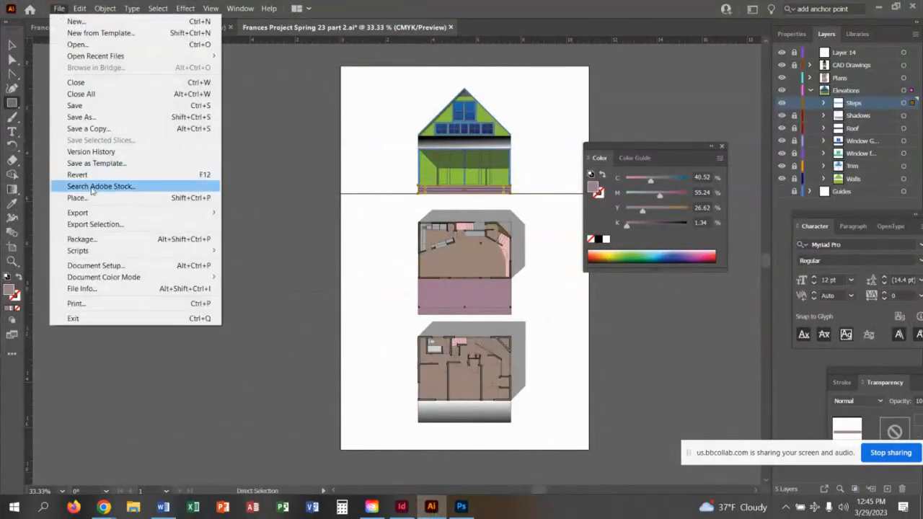
left_click(170, 196)
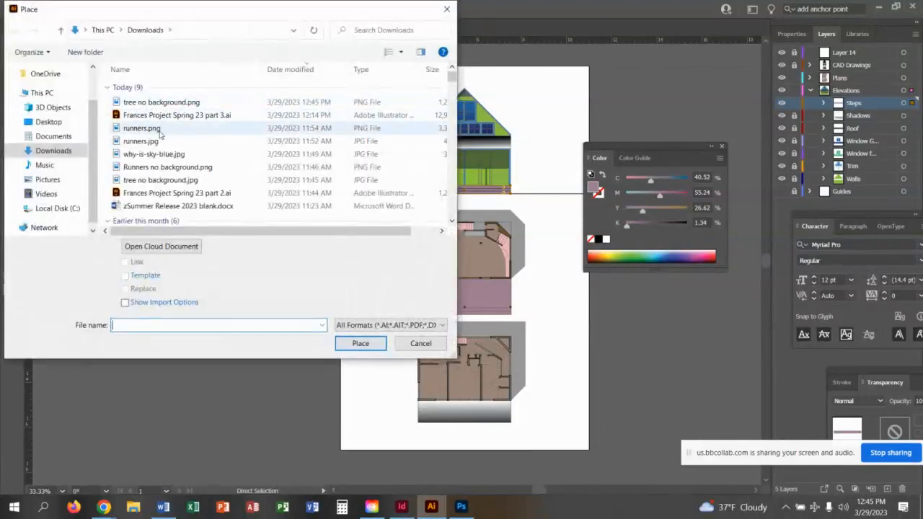
left_click(162, 156)
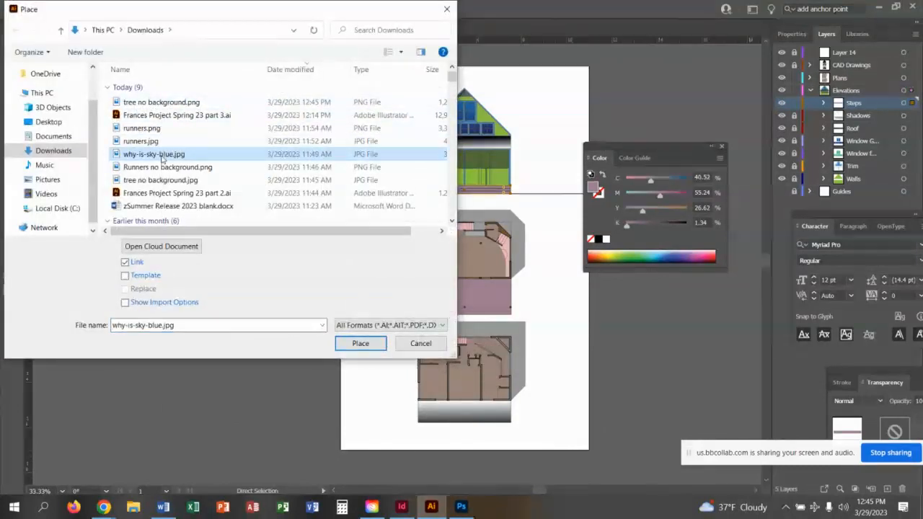
left_click(364, 345)
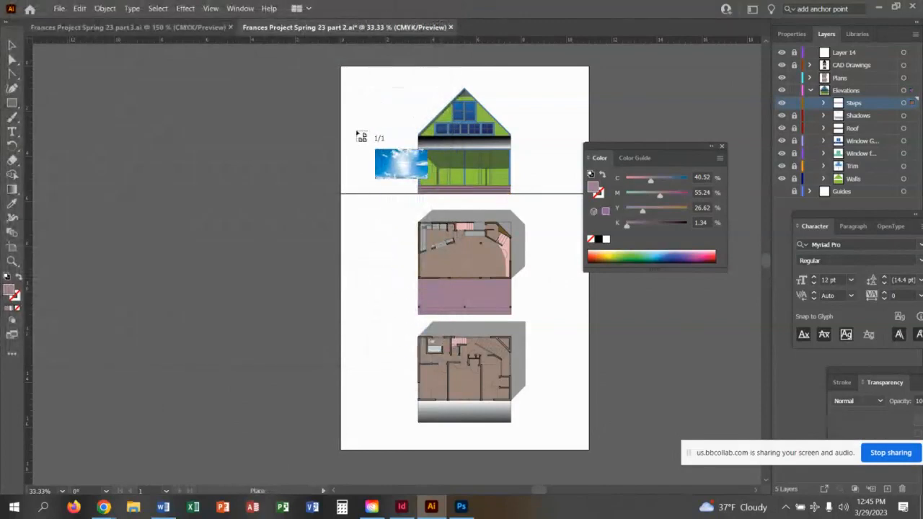
left_click(334, 66)
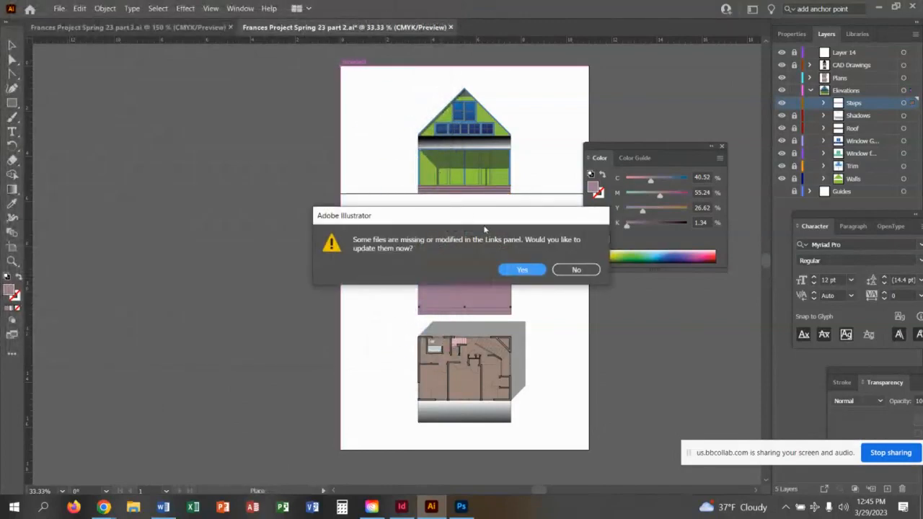
left_click(534, 271)
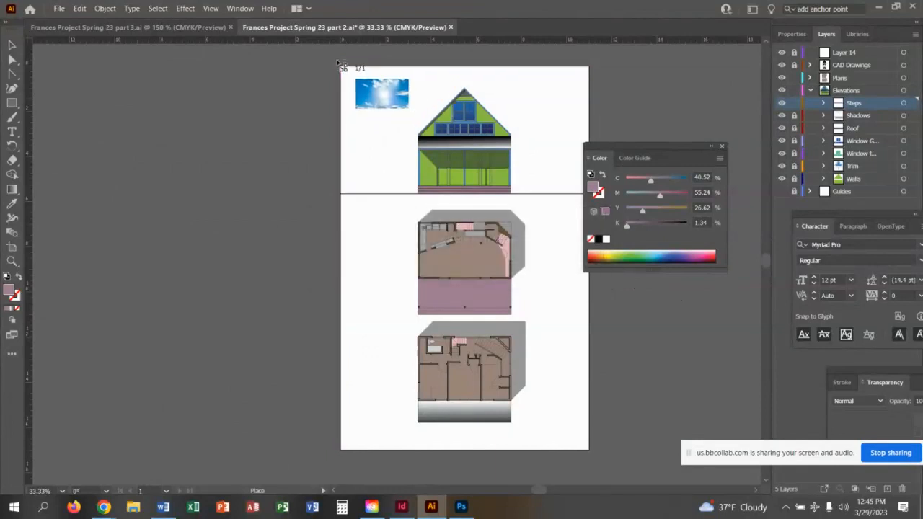
left_click_drag(342, 66, 594, 210)
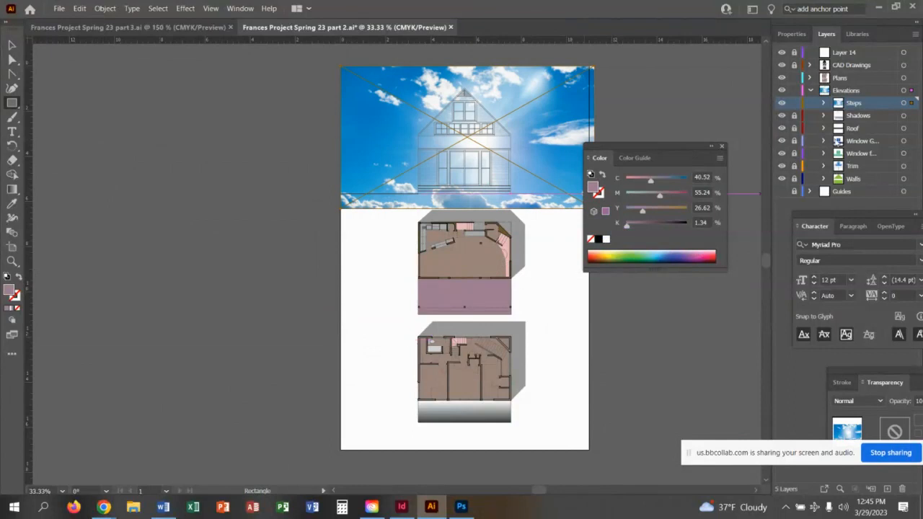
Expand the Steps layer and rename the placed sky image as Sky.
double_click(853, 103)
left_click(824, 104)
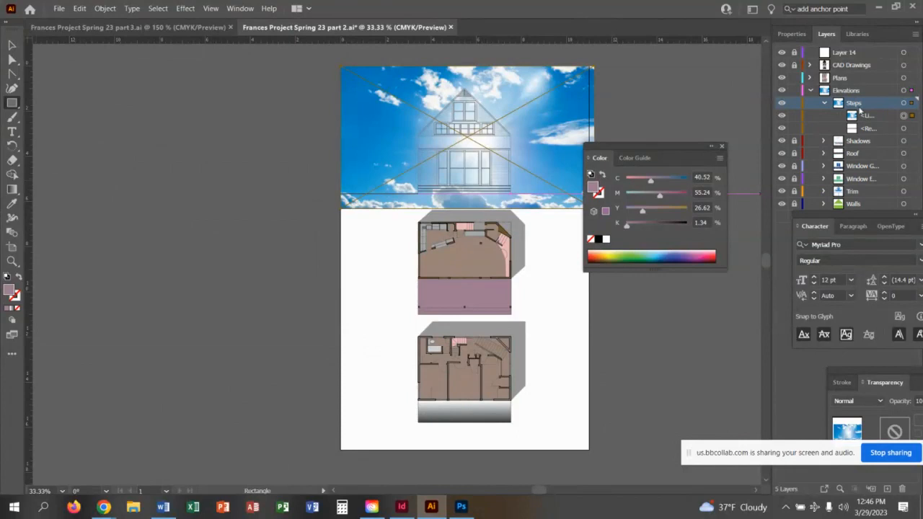
left_click(872, 118)
double_click(868, 116)
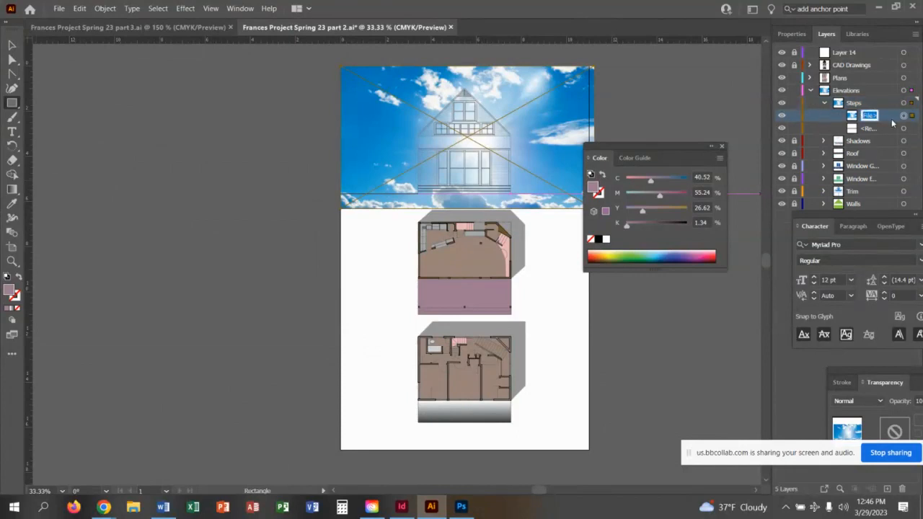
type("Sky")
left_click(903, 157)
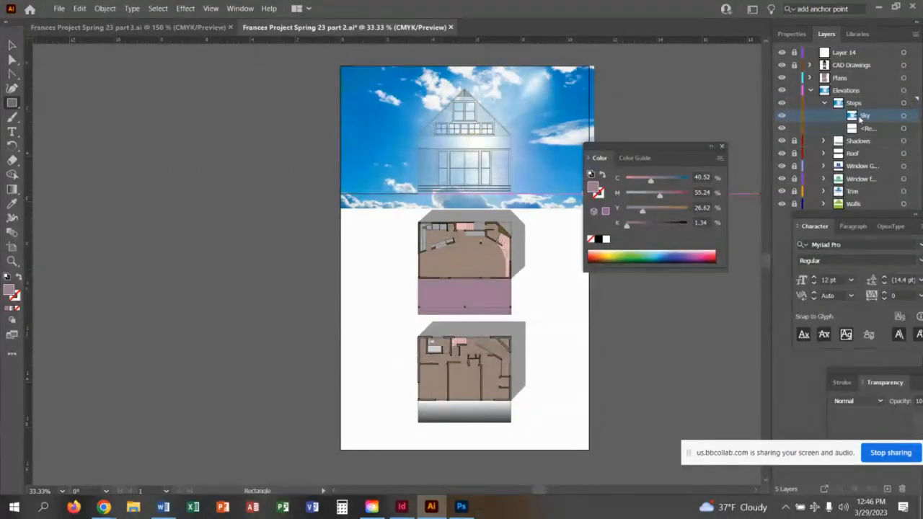
Try moving the Sky image below the steps rectangle, decline updating the links, and undo back through the image's placement.
left_click_drag(860, 116, 854, 140)
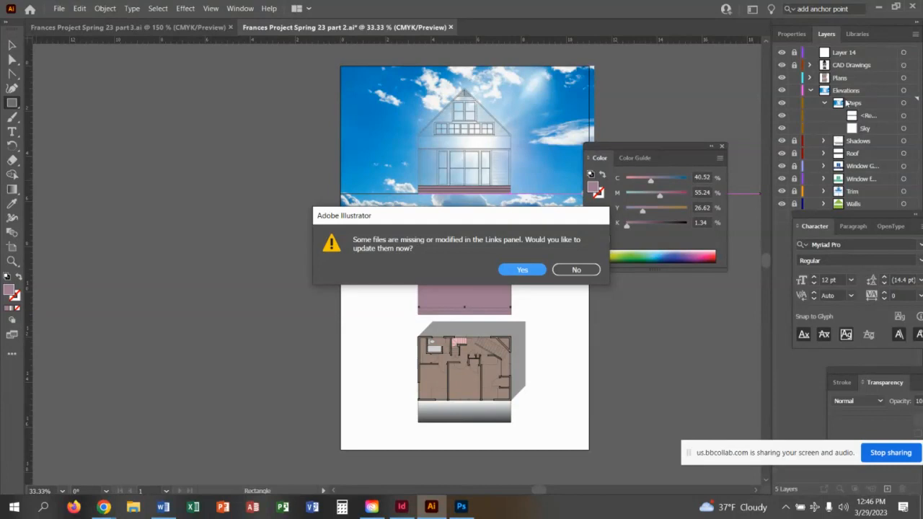
left_click(826, 105)
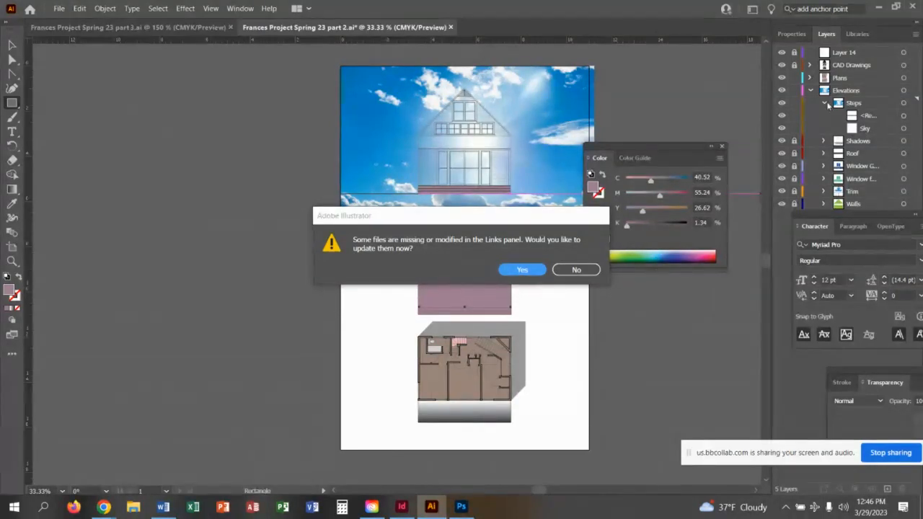
left_click(581, 271)
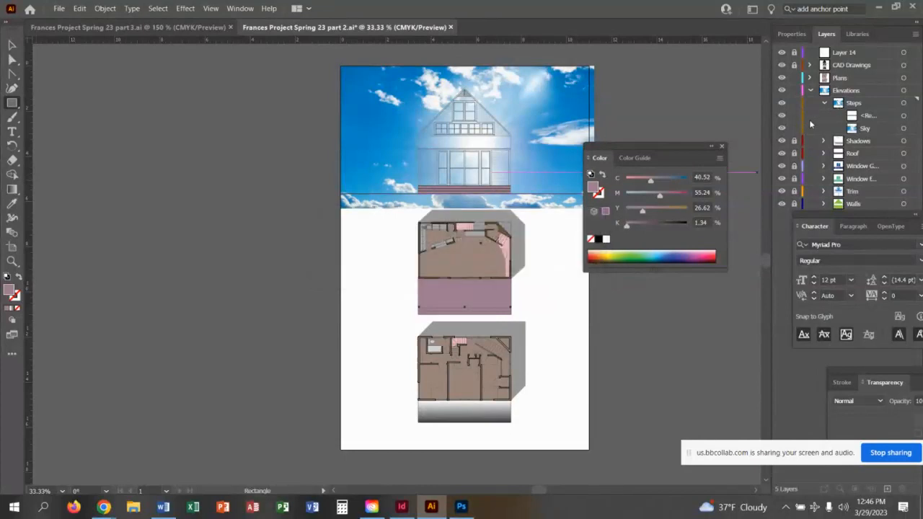
key("ctrl+z")
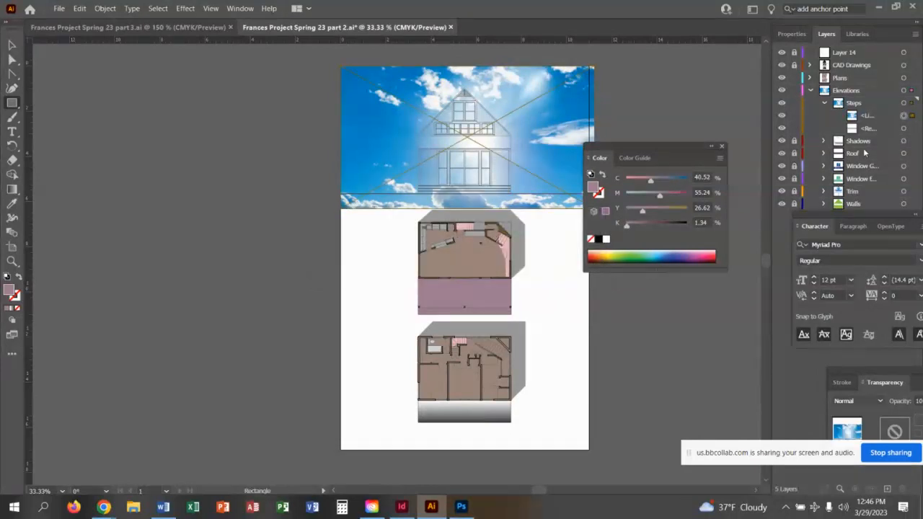
key("ctrl+z")
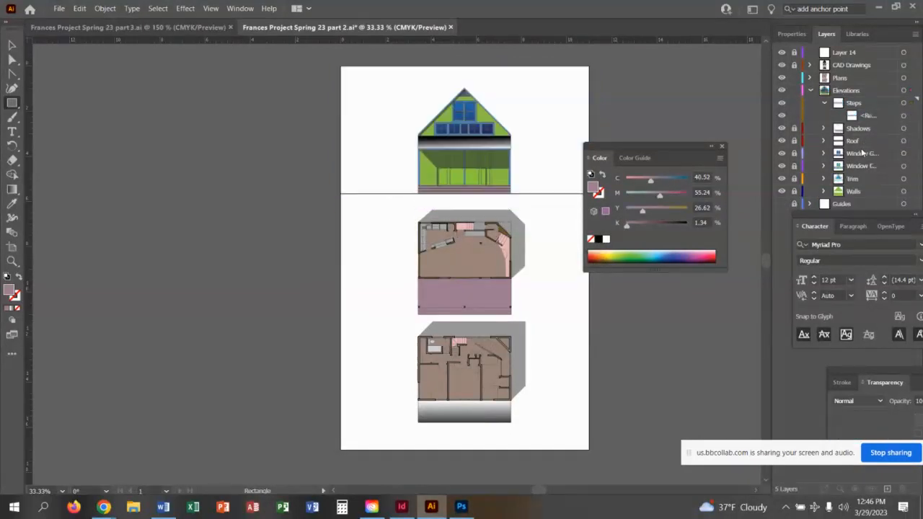
Collapse the Steps sublayer, then lock and collapse the Elevations layer.
left_click(824, 104)
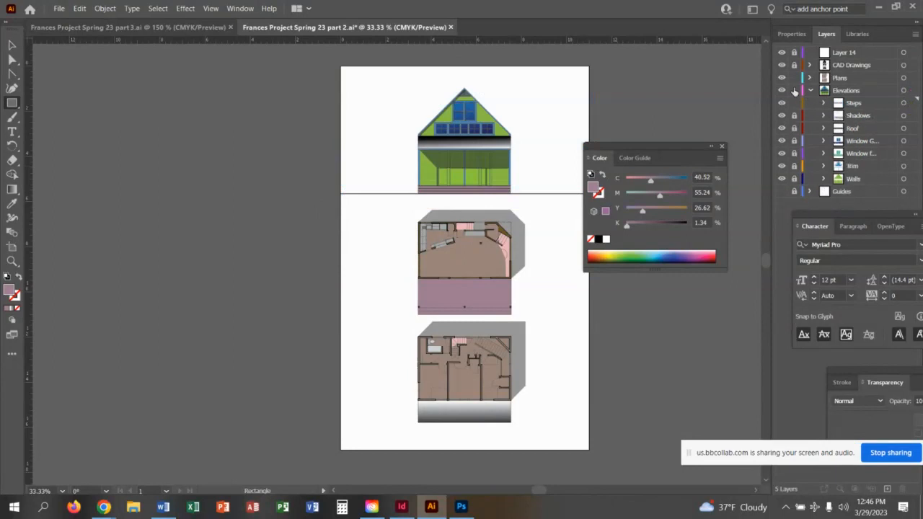
left_click(794, 103)
left_click(809, 91)
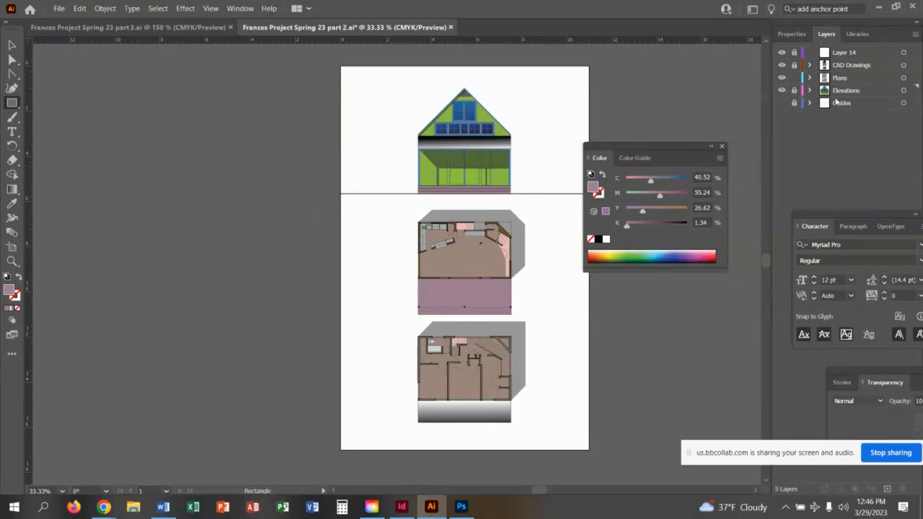
Create a new layer between Elevations and Guides and name it Sky.
left_click(887, 489)
left_click_drag(842, 92, 835, 108)
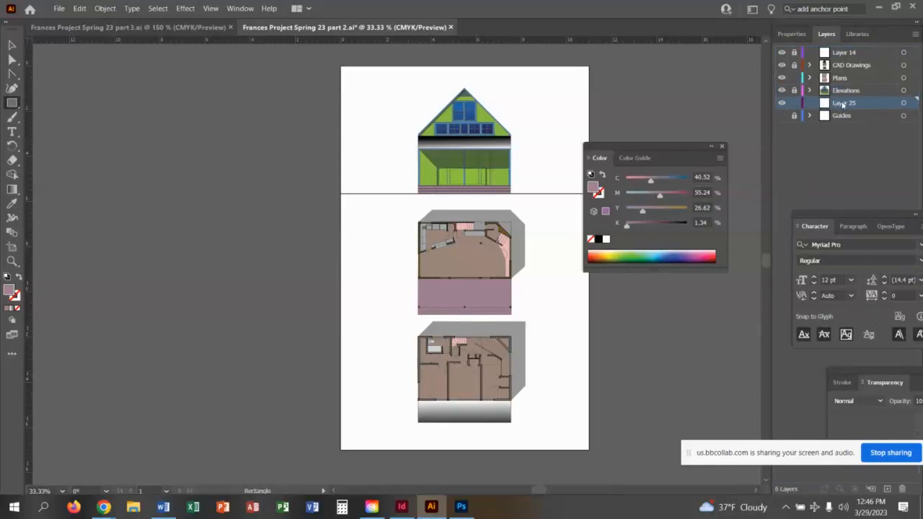
double_click(843, 103)
type("S")
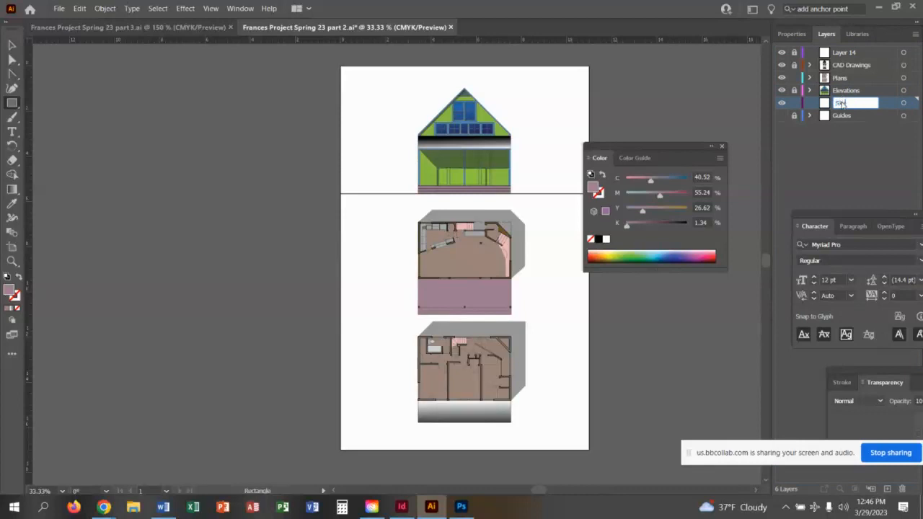
type("ky")
key("Return")
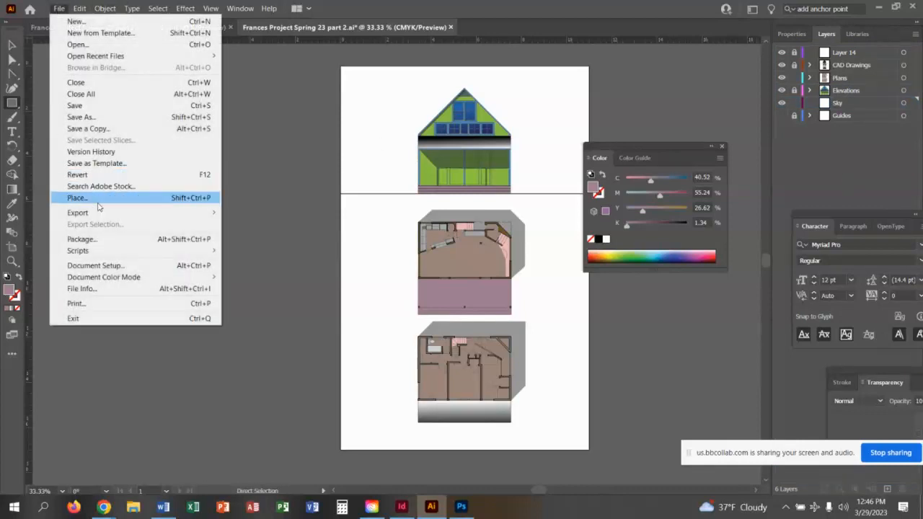
Place why-is-sky-blue.jpg as a linked image on the Sky layer, spanning the artboard's full width behind the elevation.
left_click(91, 198)
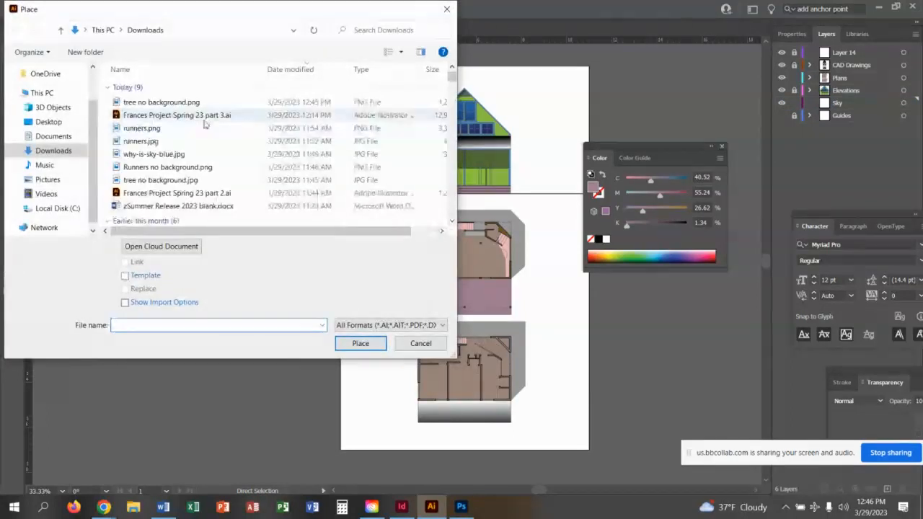
left_click(151, 154)
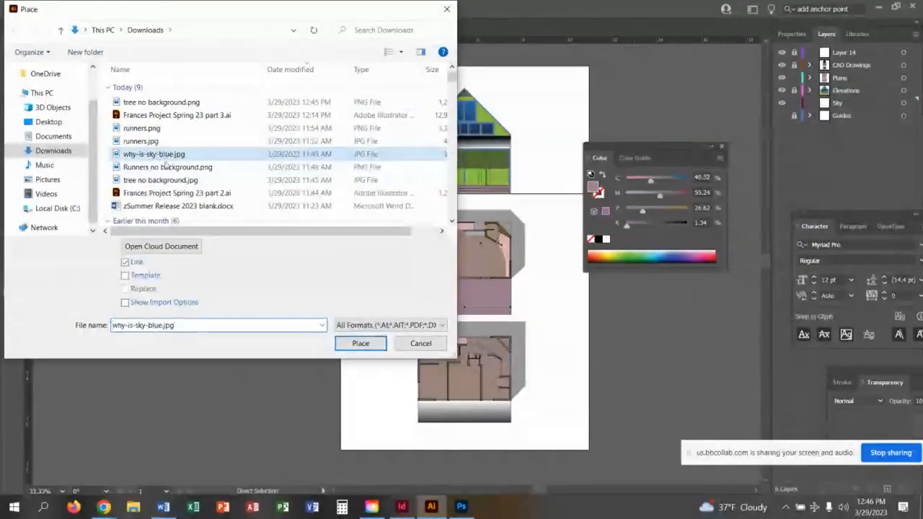
left_click(364, 344)
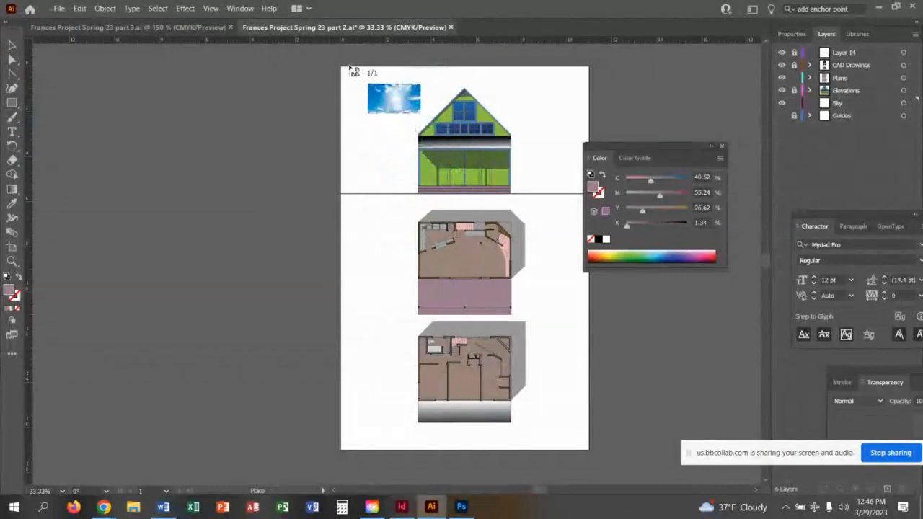
left_click_drag(344, 70, 588, 204)
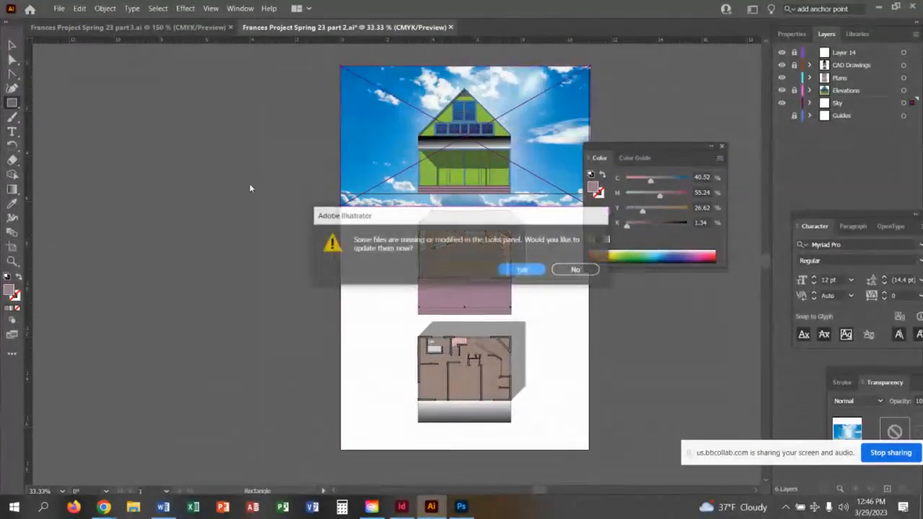
Accept updating the links and enlarge the sky image so it extends beyond the artboard's side and upper edges, then deselect it.
left_click(533, 272)
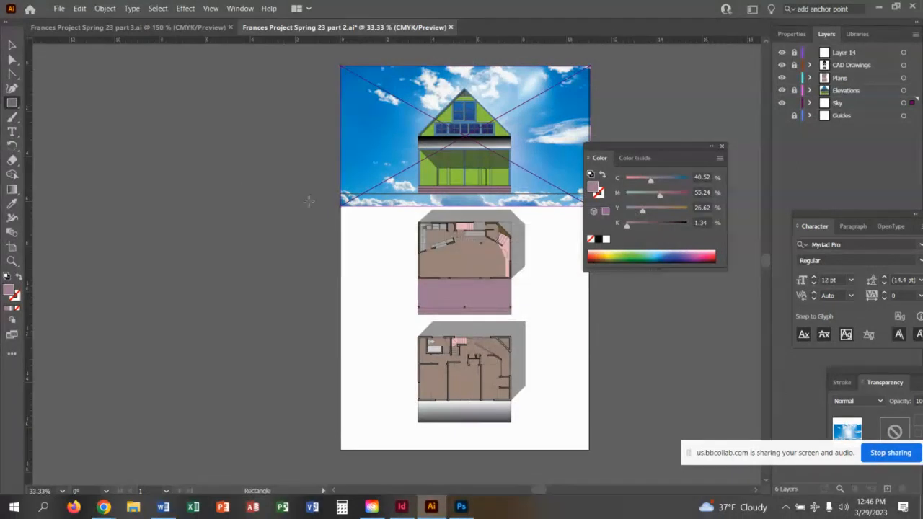
left_click(12, 45)
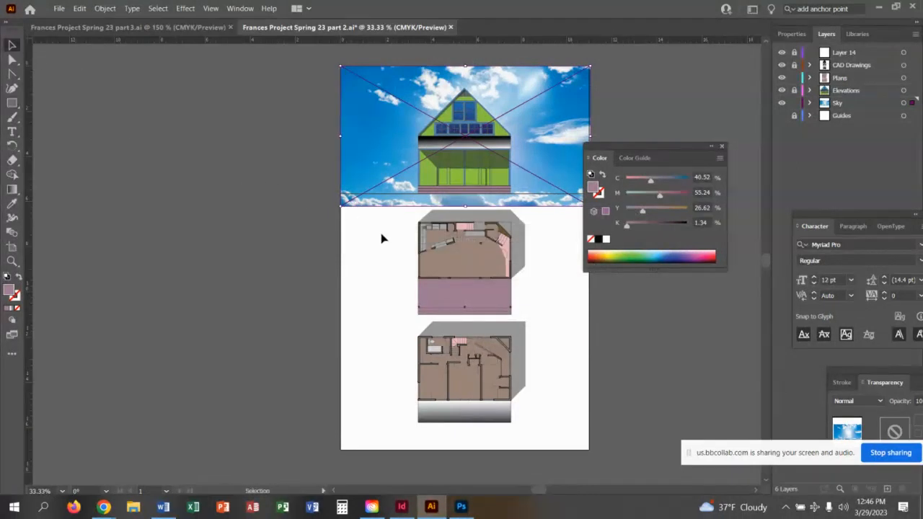
left_click(343, 204)
left_click_drag(343, 206, 332, 228)
left_click_drag(590, 67, 619, 62)
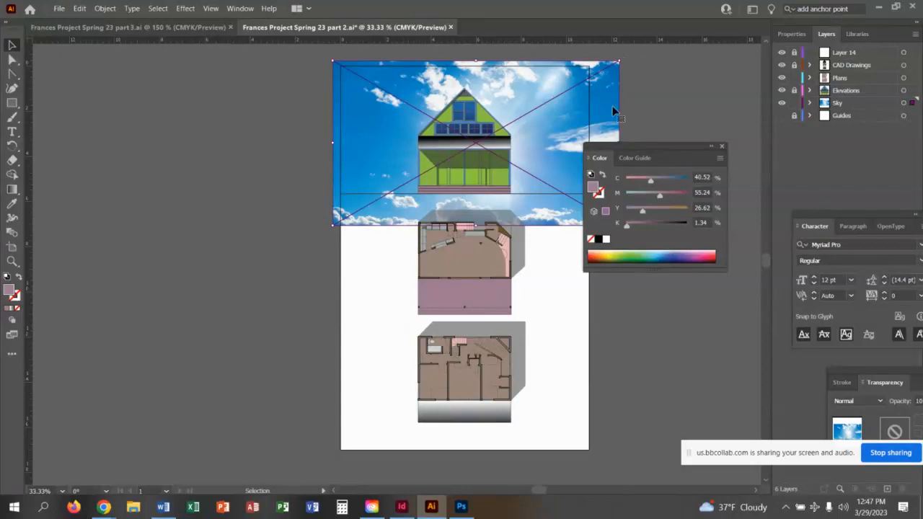
left_click(657, 354)
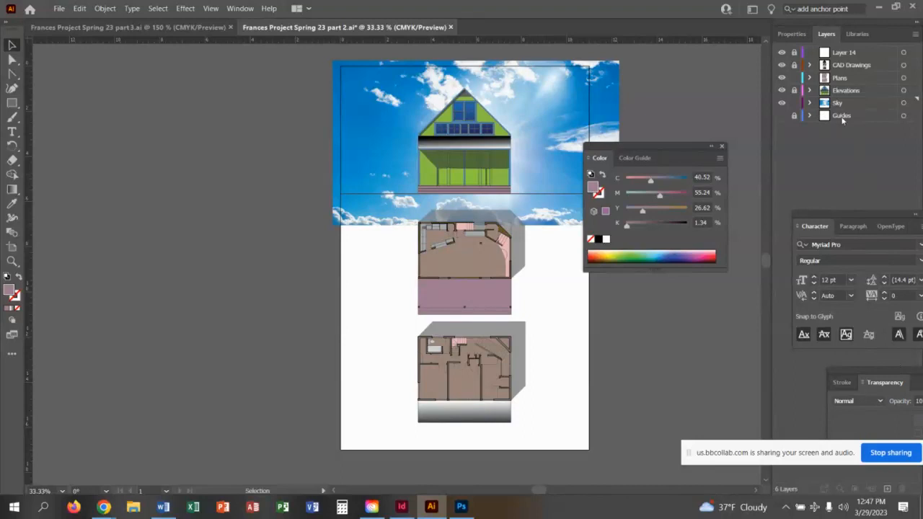
Create a new layer between Elevations and Sky and name it Plan Background, accepting the links update.
left_click(887, 488)
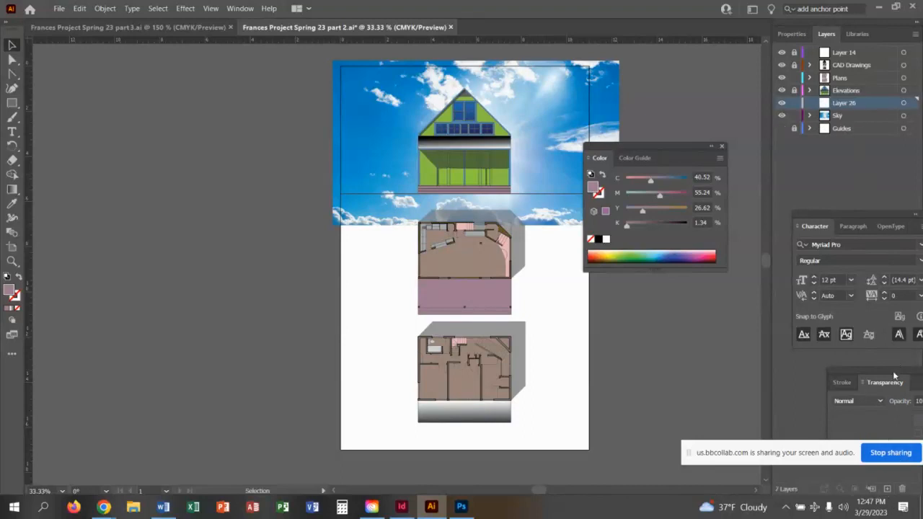
double_click(845, 103)
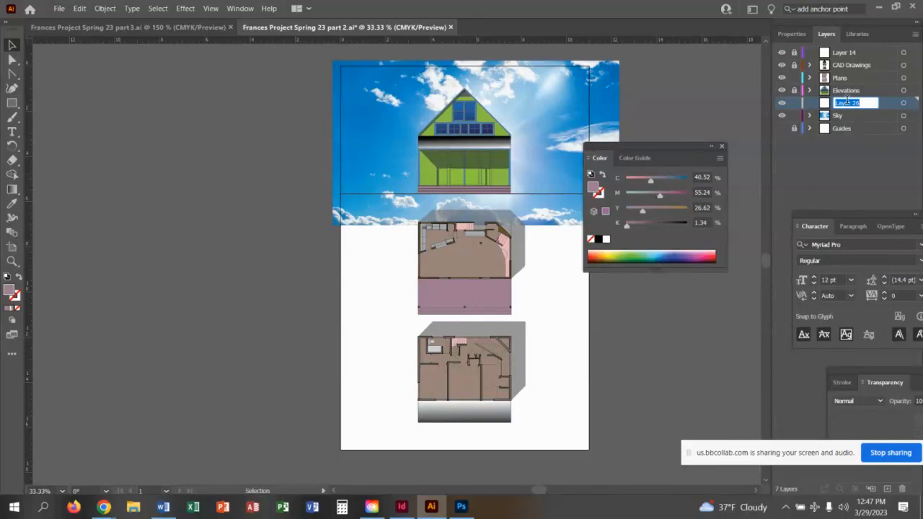
type("Plan la")
key("Return")
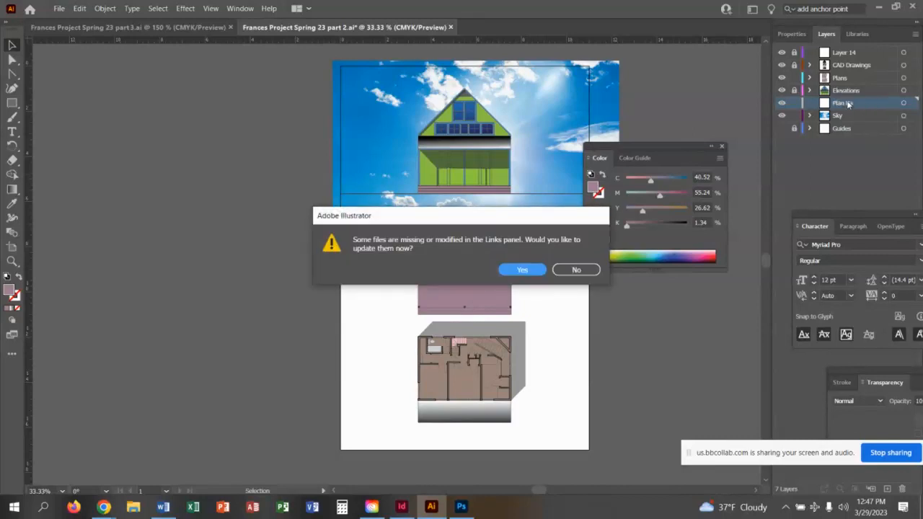
key("Return")
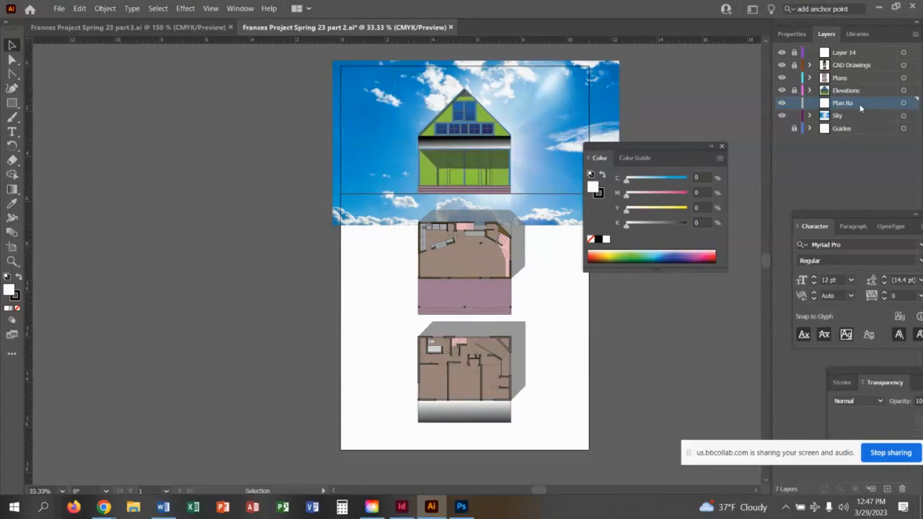
double_click(840, 103)
left_click(855, 101)
type("ckground")
left_click(890, 141)
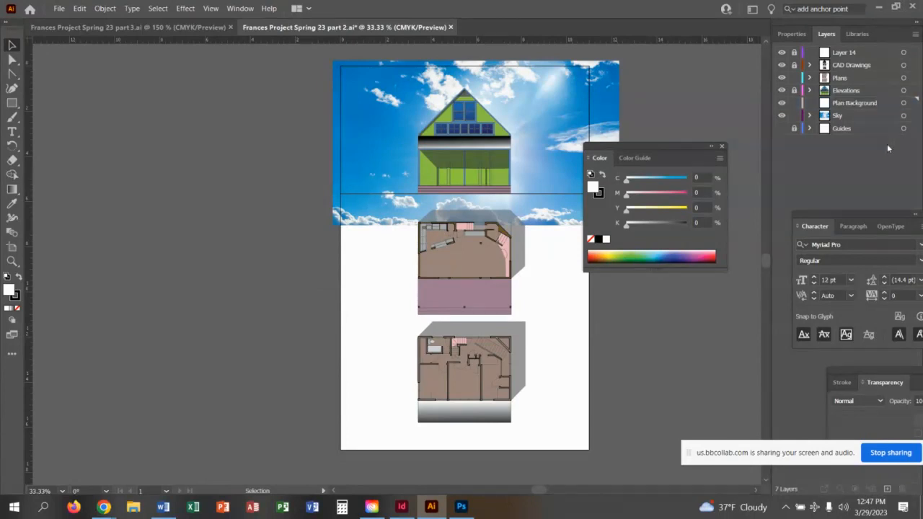
With Sky locked and Plan Background active, apply the white-to-black gradient to the stroke and move the gradient settings beside the artboard.
left_click(838, 103)
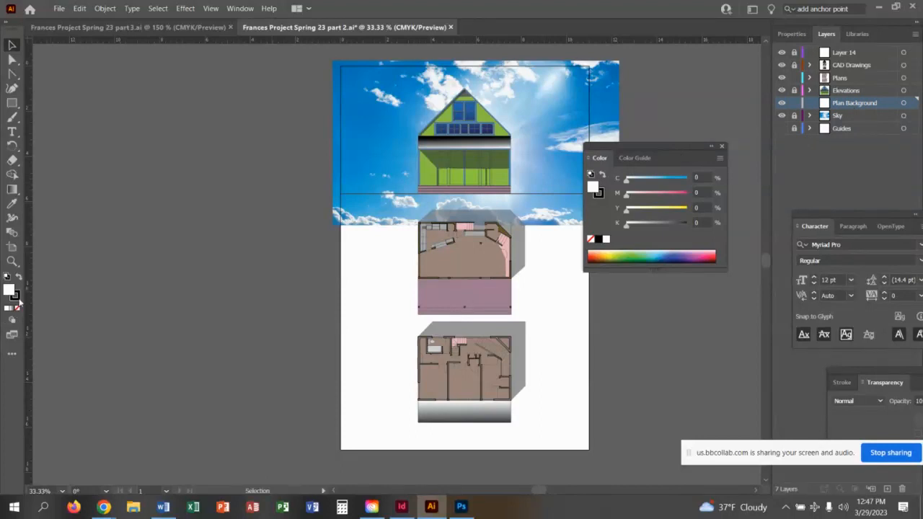
left_click(18, 300)
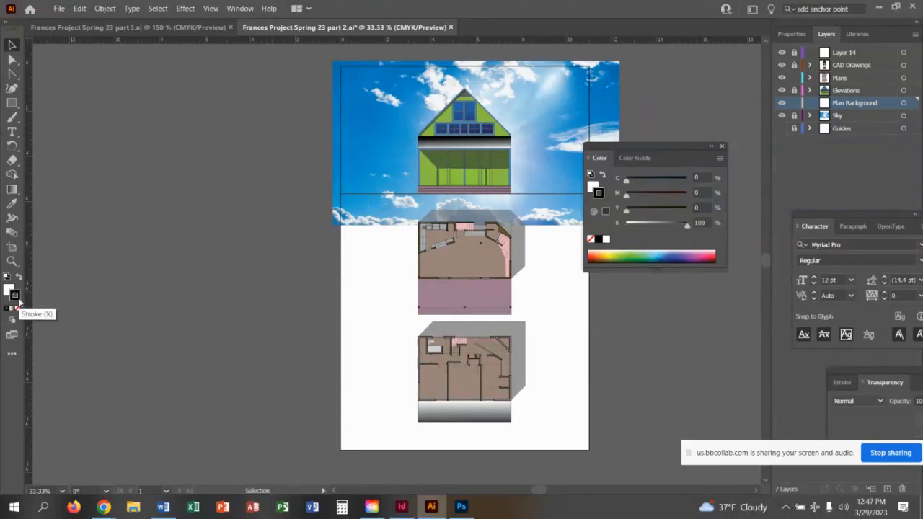
left_click(12, 310)
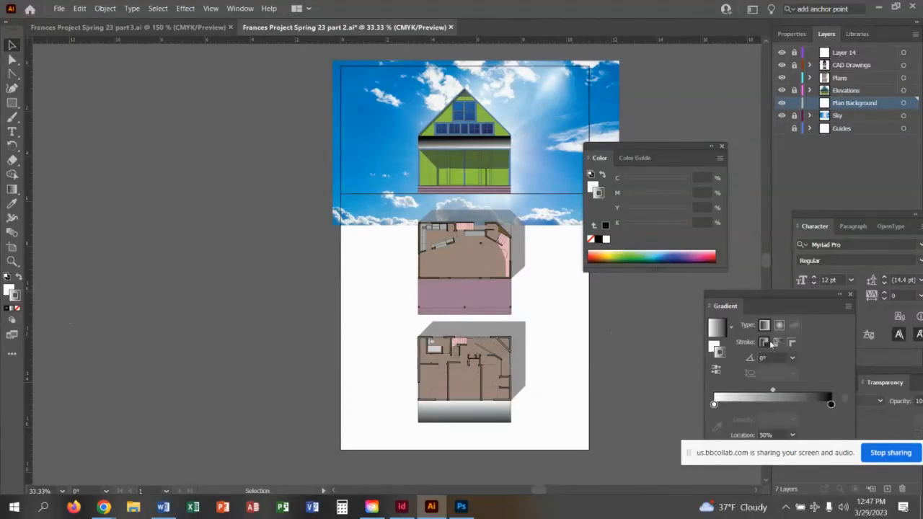
left_click_drag(780, 295, 248, 214)
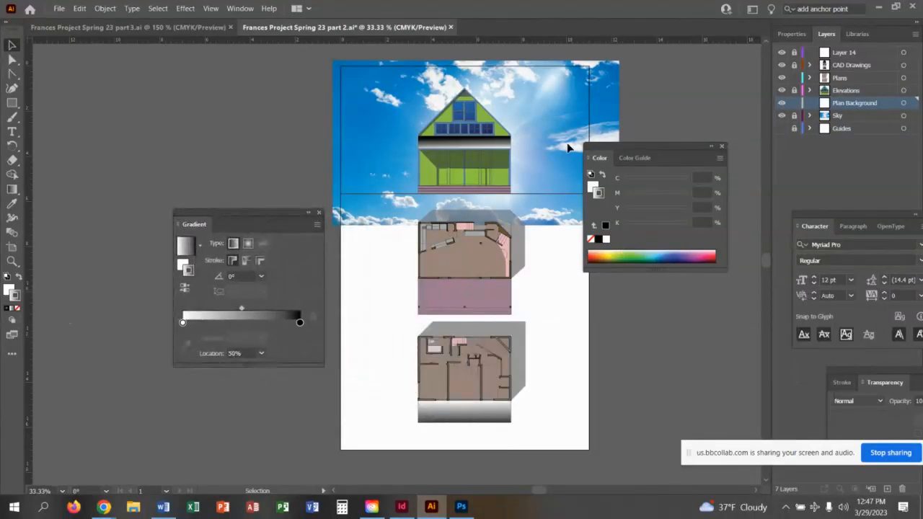
Set the color guide's harmony rule to High Contrast 4, accept updating the links, and apply its light green to the stroke.
left_click(635, 157)
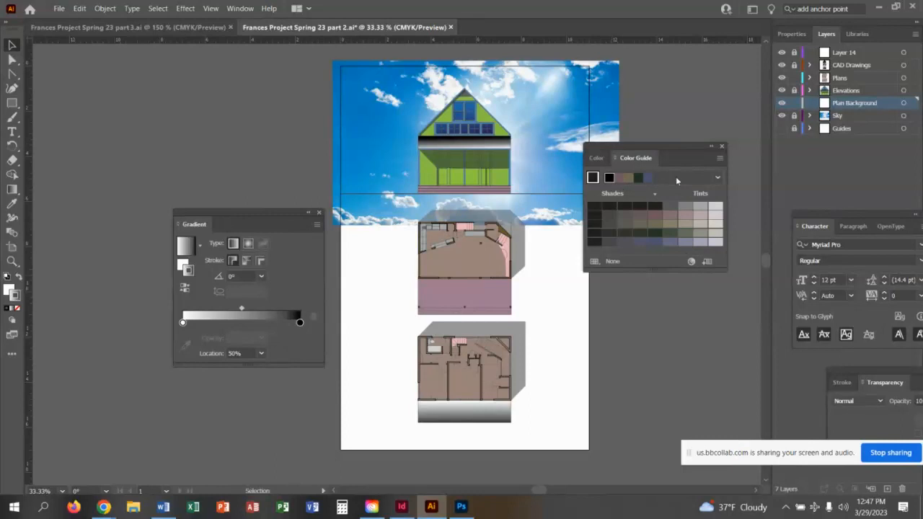
left_click(718, 177)
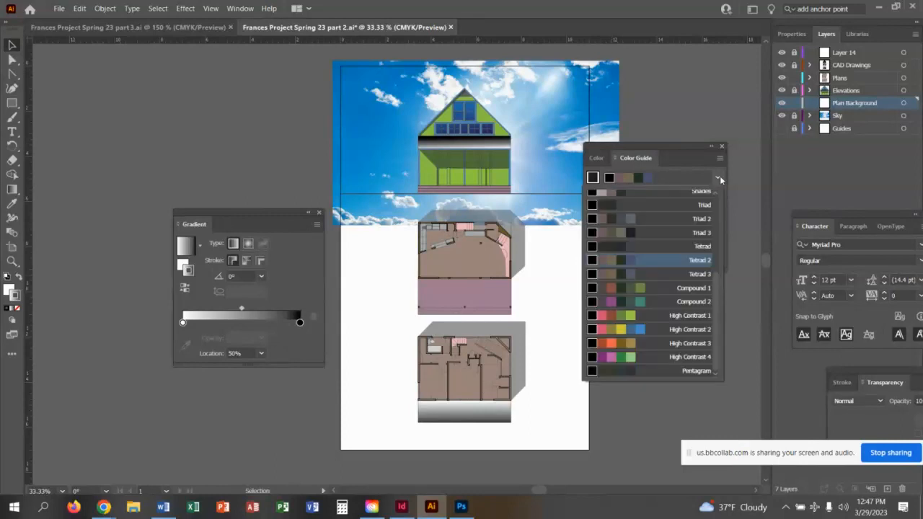
left_click(630, 359)
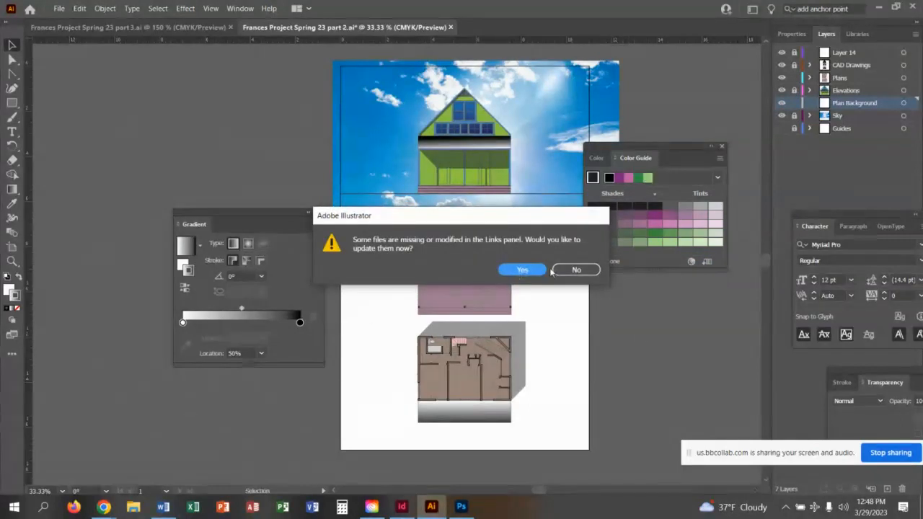
left_click(533, 270)
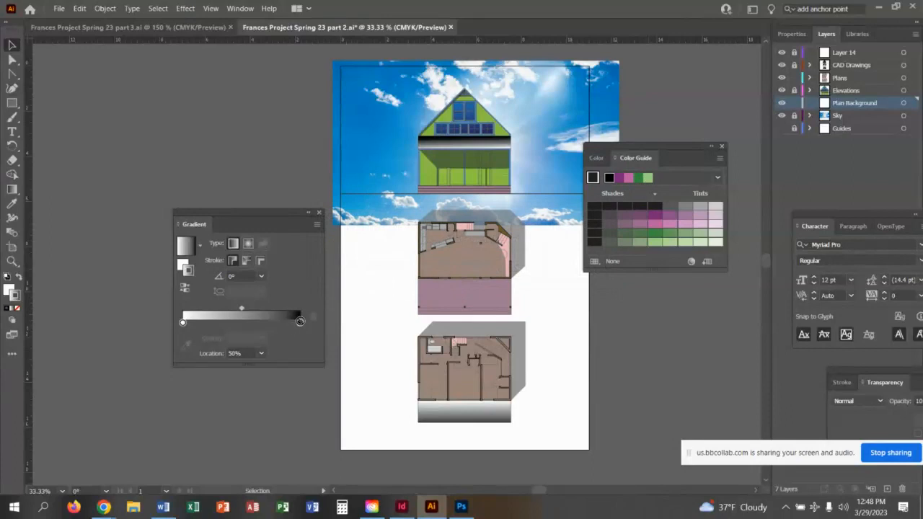
left_click(647, 178)
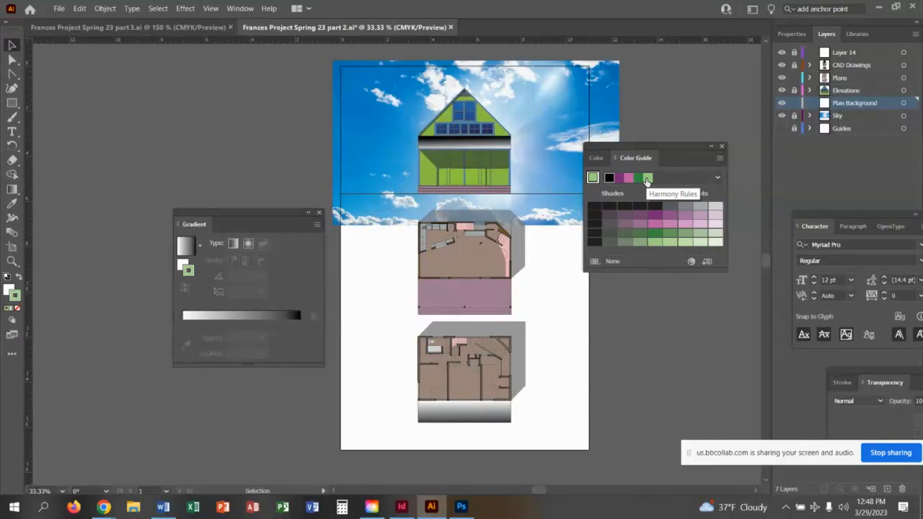
left_click(599, 157)
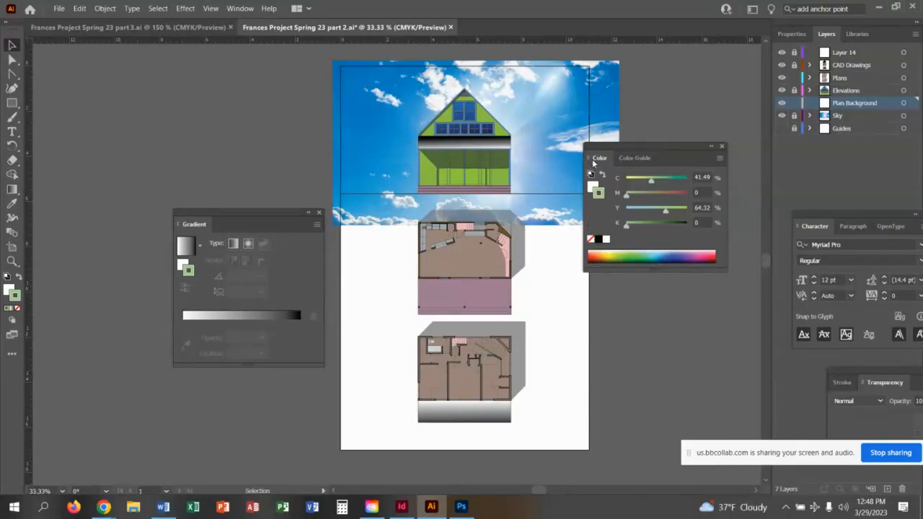
left_click(632, 159)
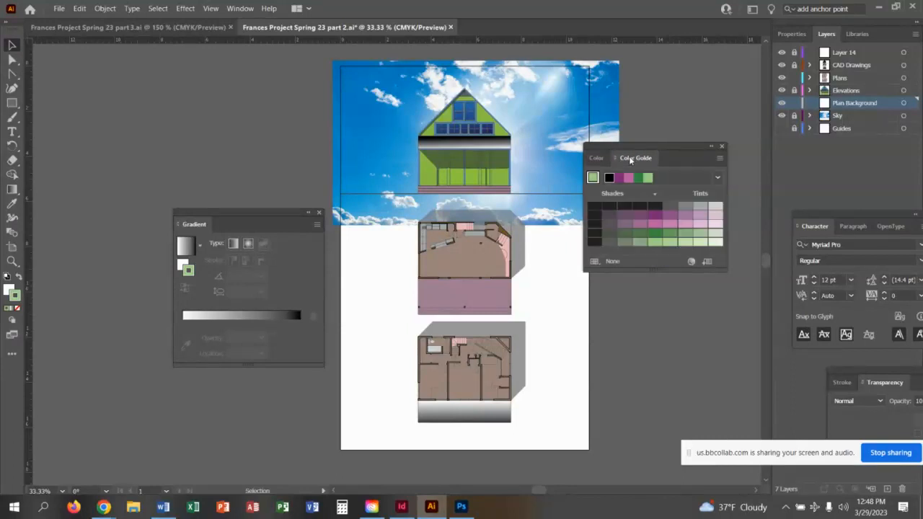
Show the swatches below the color guide and try adding the harmony's light green to them.
left_click(240, 9)
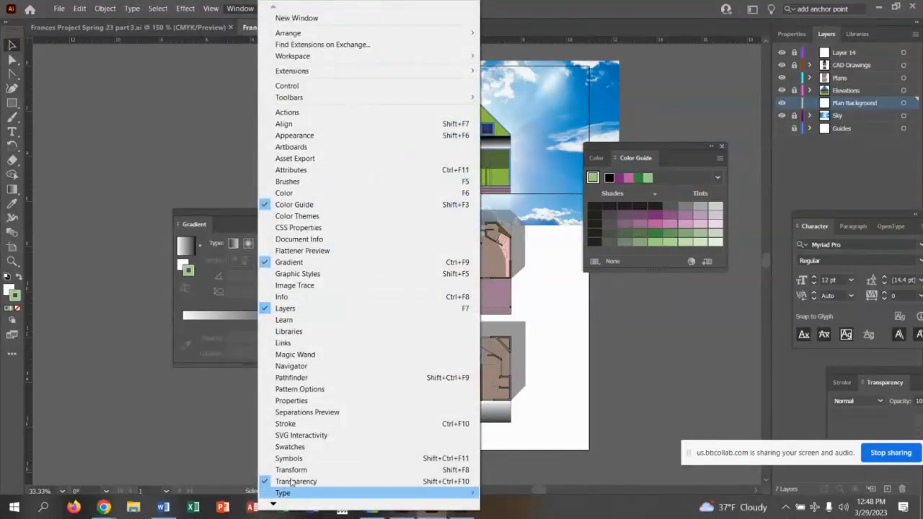
left_click(290, 446)
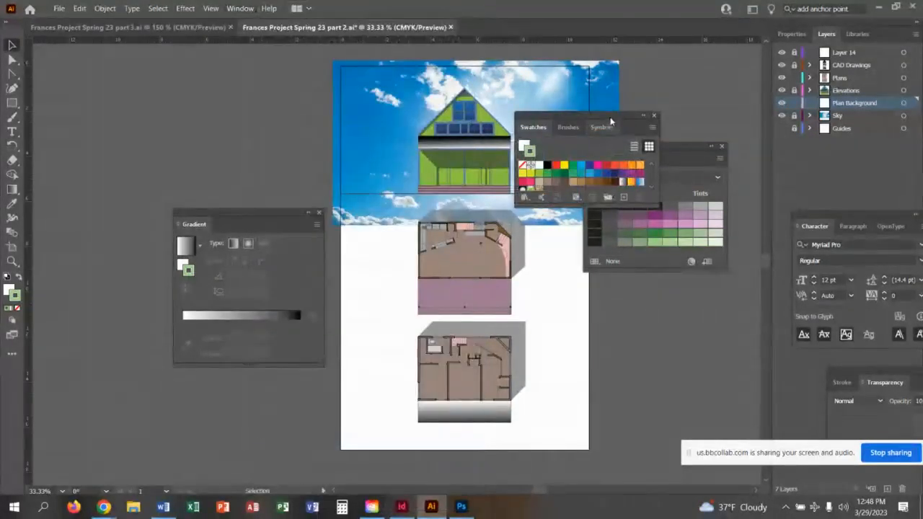
left_click_drag(610, 121, 692, 283)
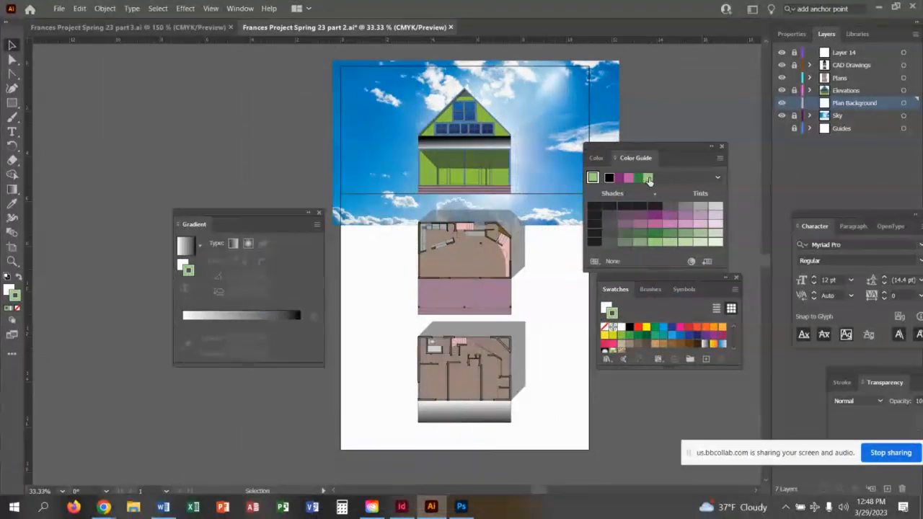
left_click_drag(649, 180, 640, 317)
Set the stroke to none, accepting the links update.
left_click(8, 290)
left_click(15, 297)
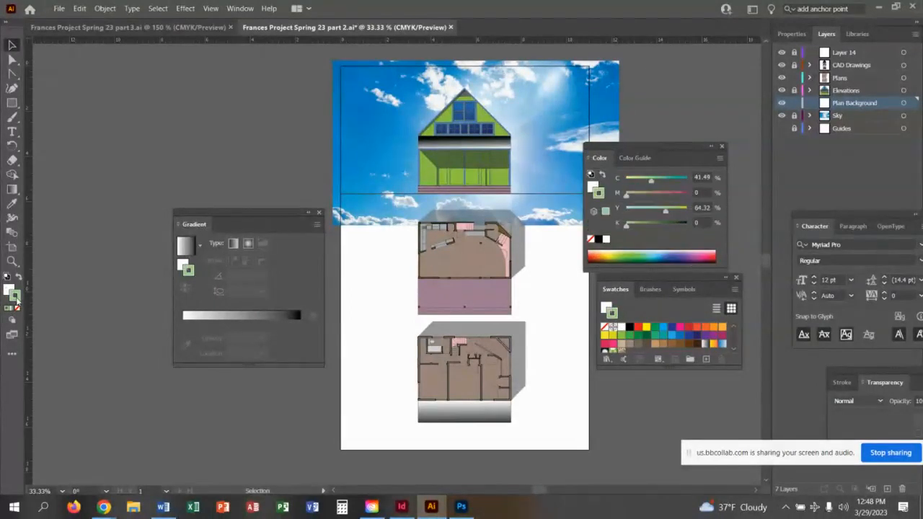
left_click(18, 308)
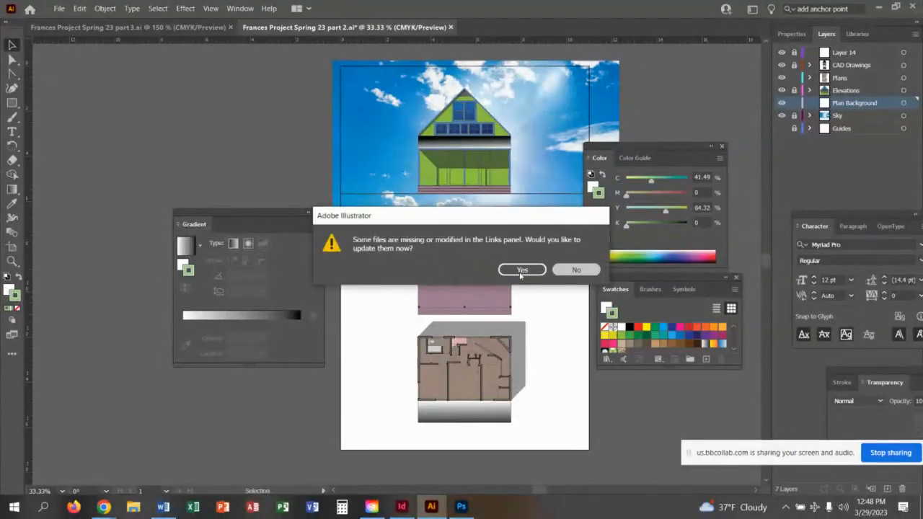
left_click(522, 271)
left_click(18, 309)
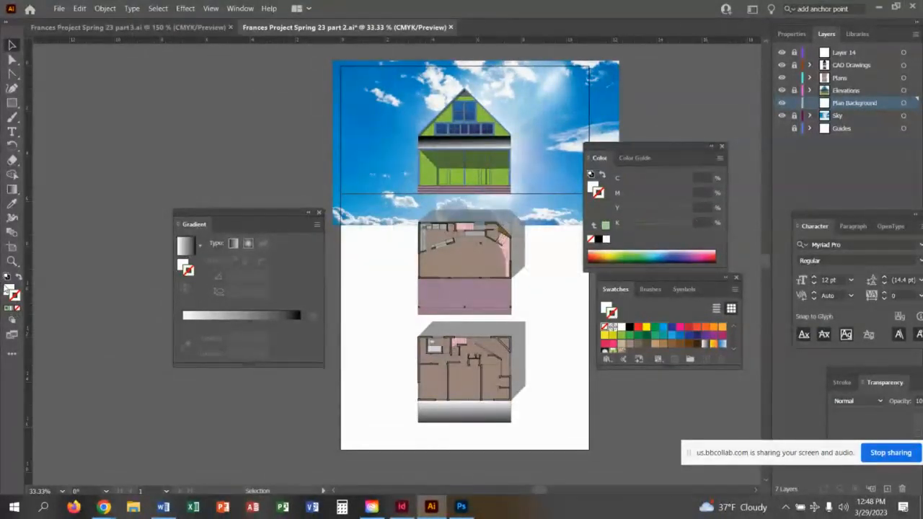
Make the fill a gradient with the color harmony's dark green at its end, replacing the black stop.
left_click(7, 289)
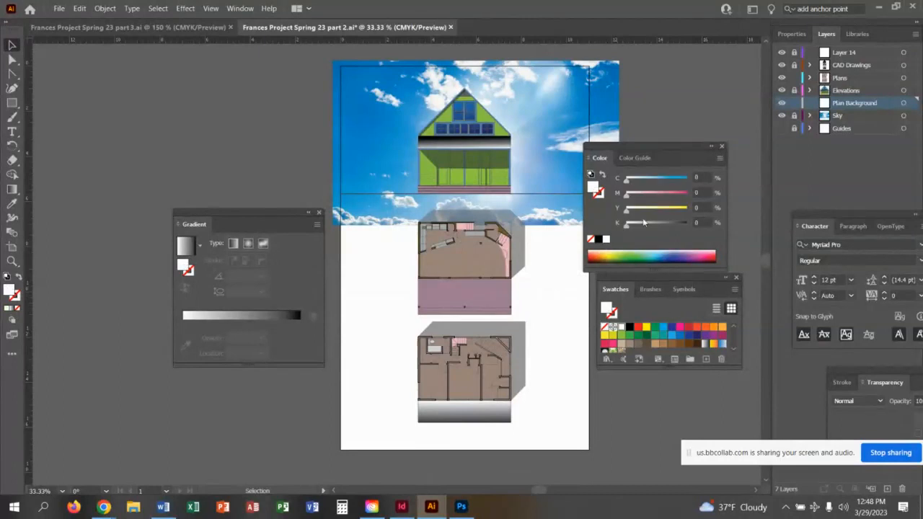
left_click(629, 159)
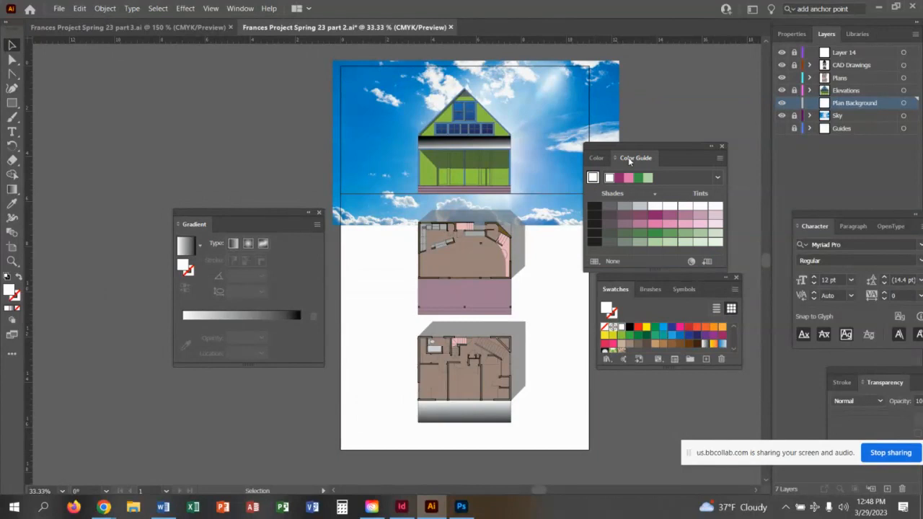
left_click(649, 179)
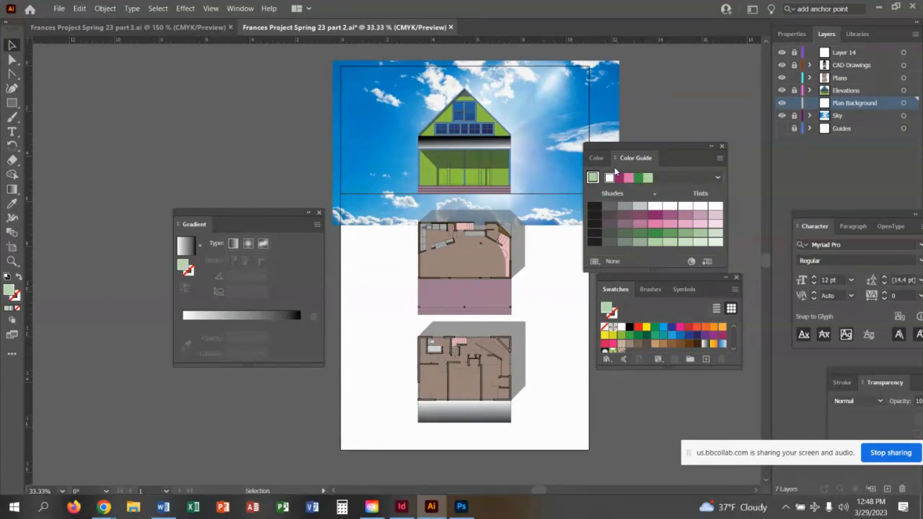
left_click(642, 178)
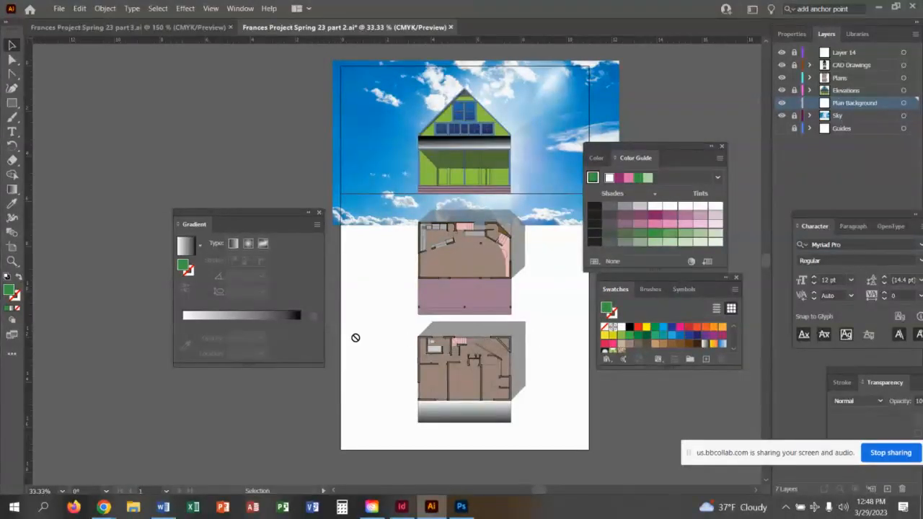
left_click(300, 321)
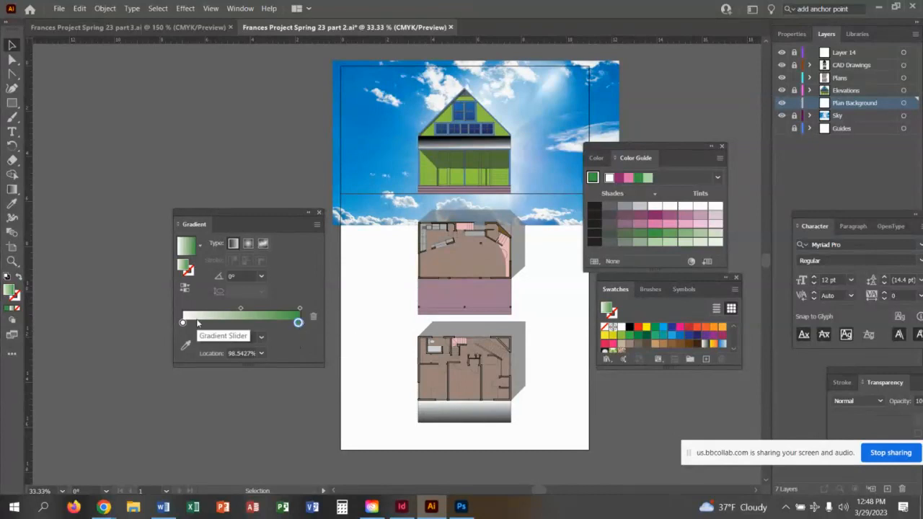
Set the gradient's starting color to the harmony's light green and decline updating the links.
left_click(647, 178)
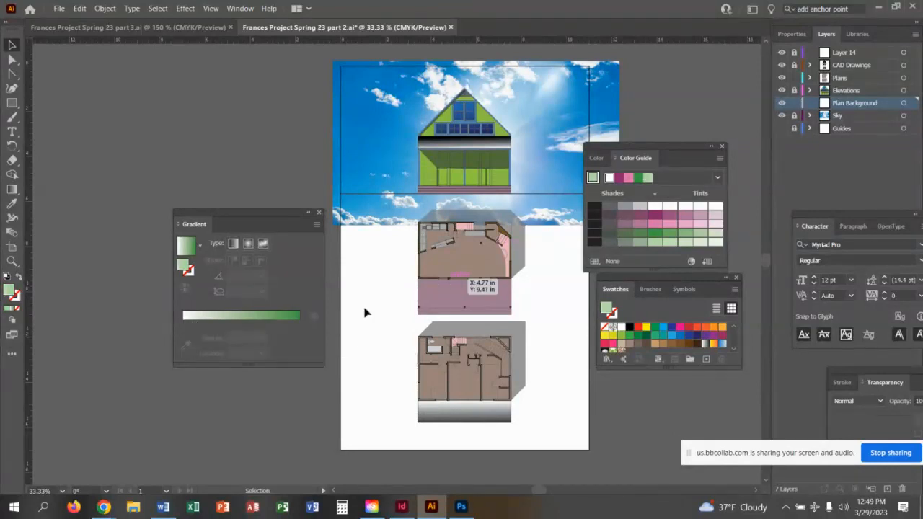
left_click(181, 320)
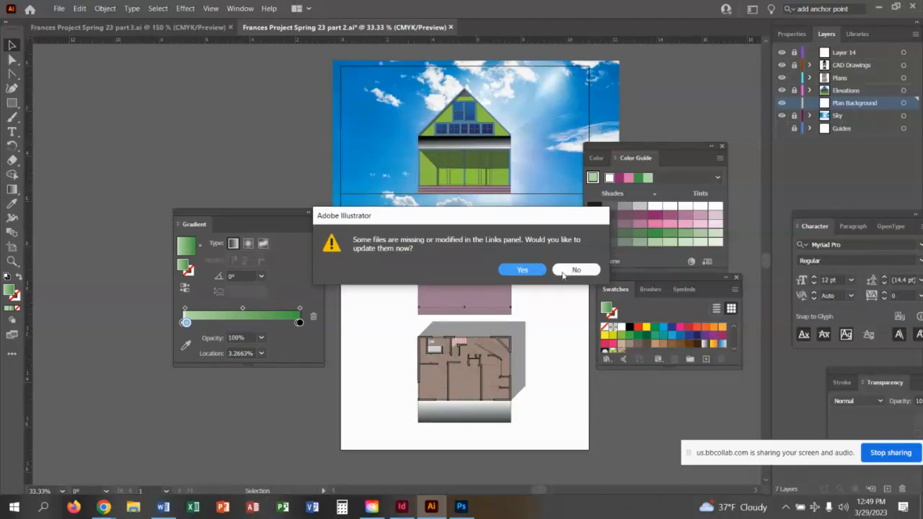
left_click(569, 271)
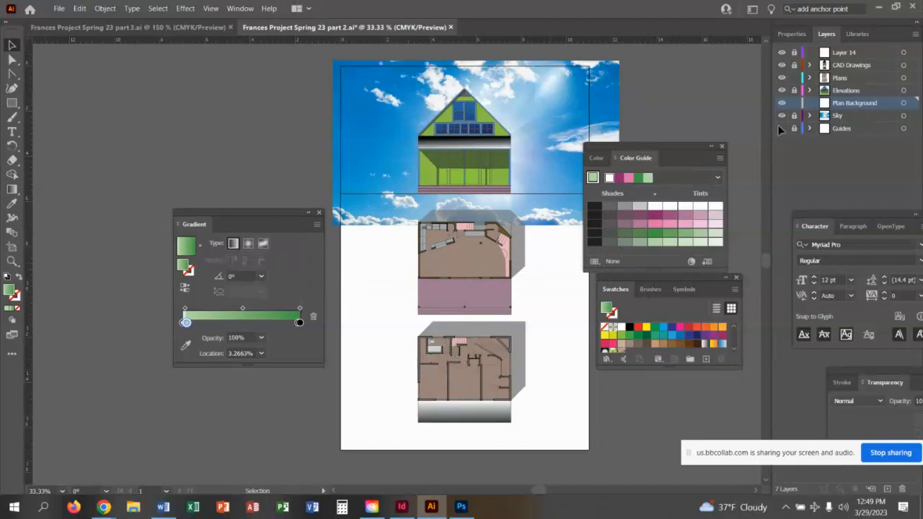
Draw a green gradient rectangle covering the page below the elevation and run its gradient diagonally toward the lower-right corner.
left_click(13, 103)
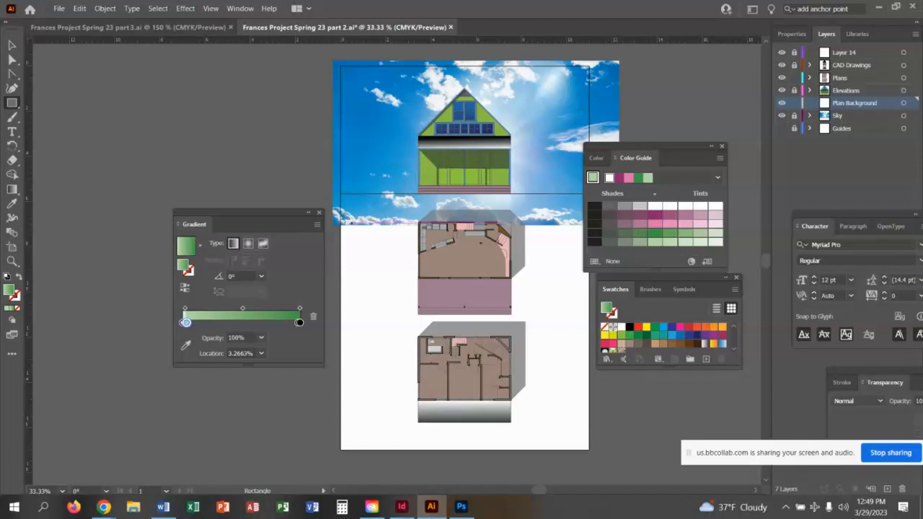
left_click_drag(341, 194, 589, 449)
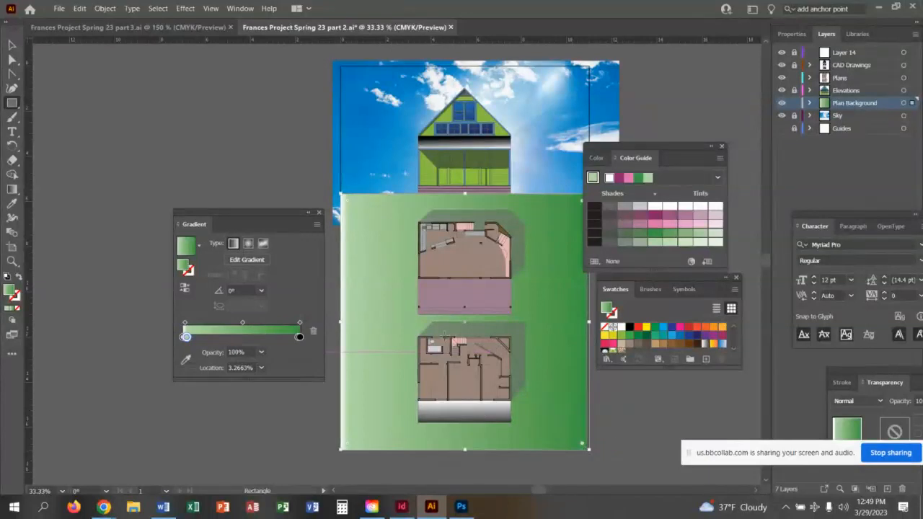
left_click(12, 190)
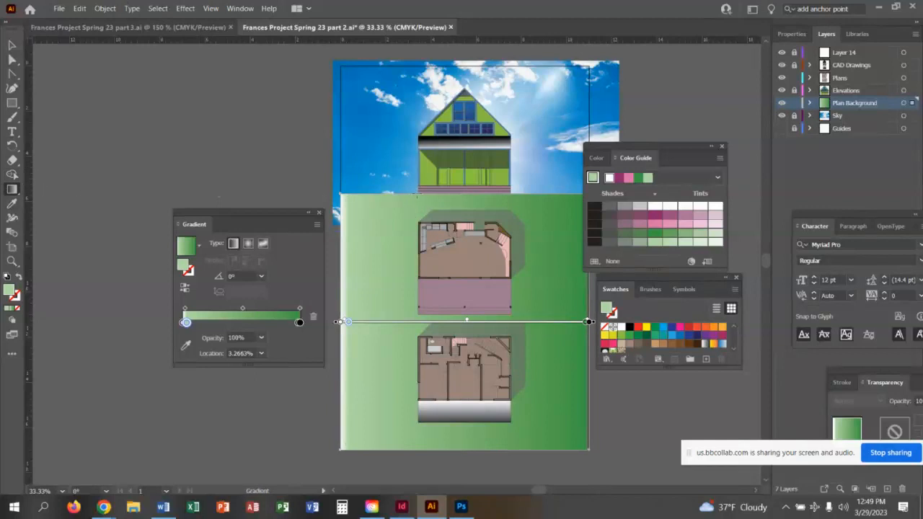
mouse_move(386, 194)
left_mouse_down()
mouse_move(422, 209)
mouse_move(541, 432)
mouse_move(585, 476)
mouse_move(593, 461)
left_mouse_up()
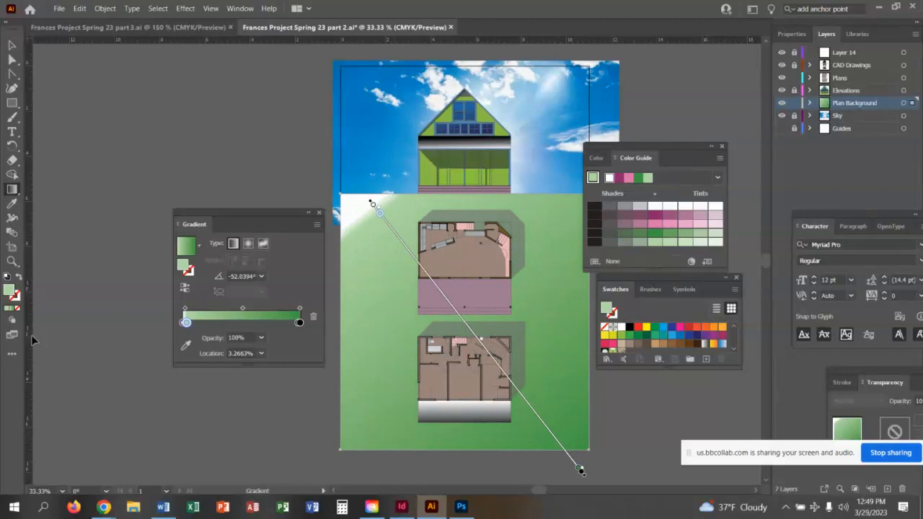
key("v")
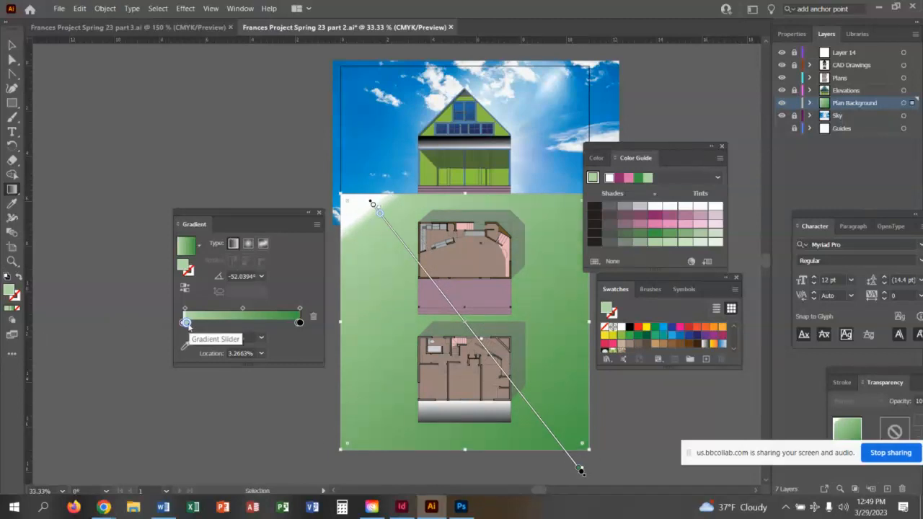
Set the gradient's first stop to 0%, decline updating the links, and redraw the background gradient diagonally at about -49°.
left_click_drag(186, 323, 178, 322)
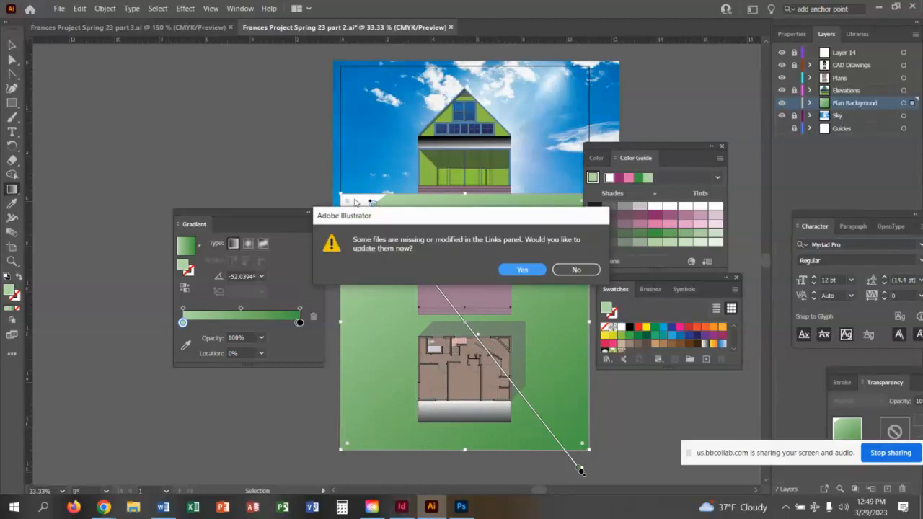
left_click(576, 269)
key("g")
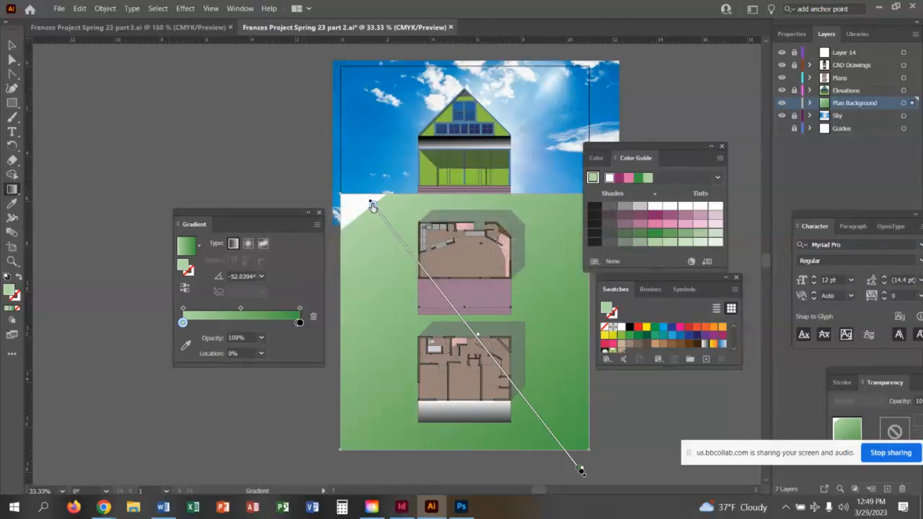
mouse_move(373, 207)
left_mouse_down()
mouse_move(321, 162)
mouse_move(450, 353)
mouse_move(529, 439)
mouse_move(601, 476)
left_mouse_up()
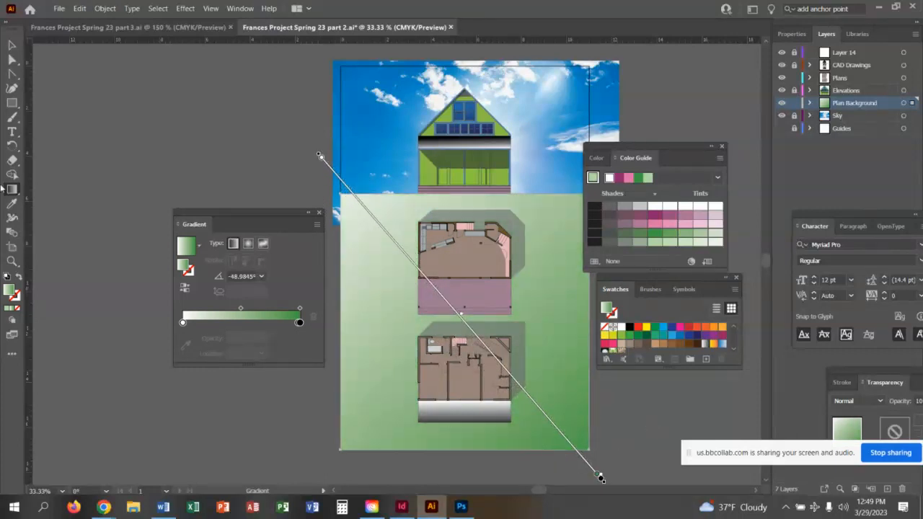
left_click(12, 59)
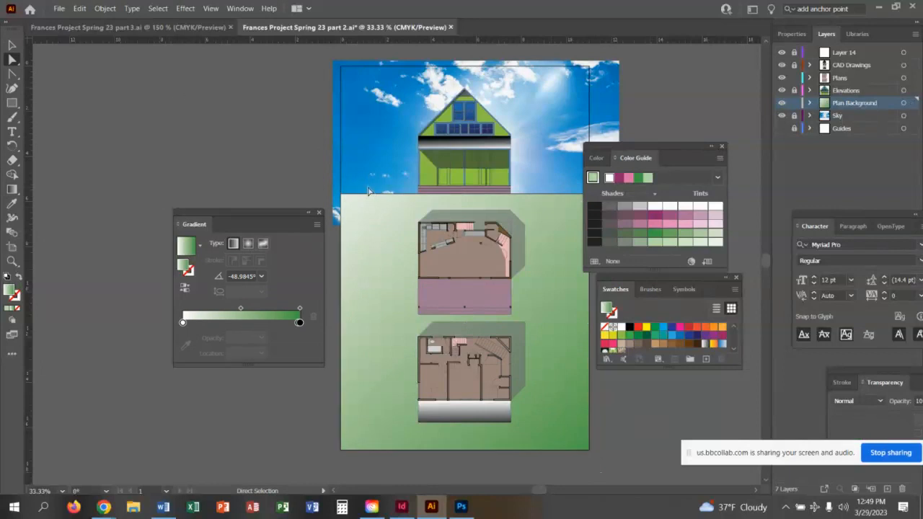
Move the color guide off the artwork and place the linked image tree no background.png near the elevation.
left_click_drag(662, 149, 732, 131)
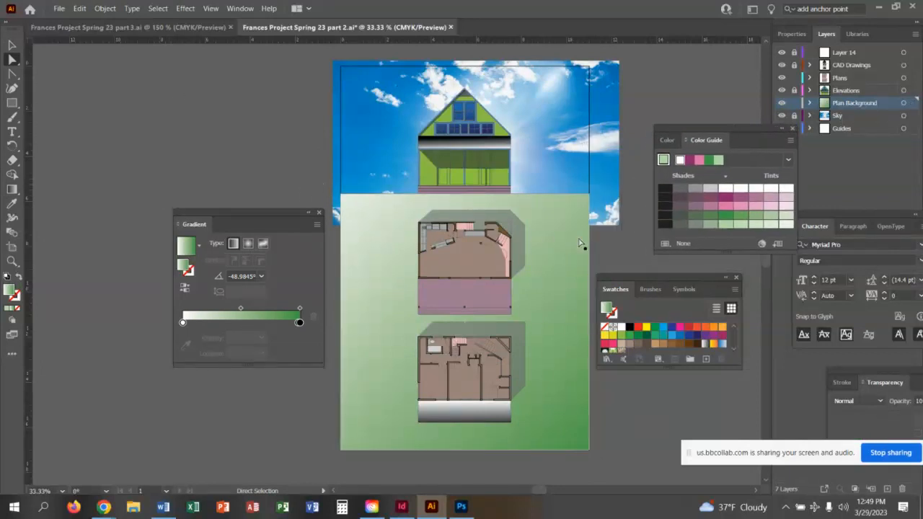
left_click(60, 10)
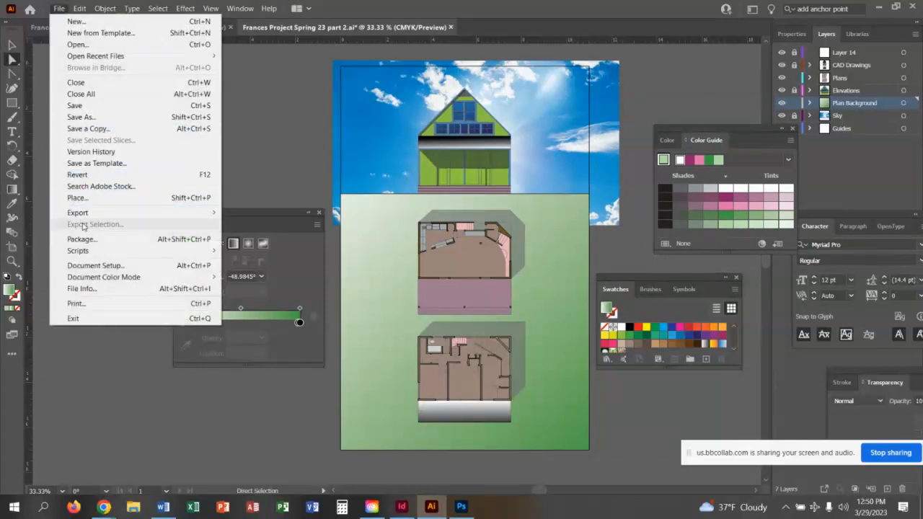
left_click(88, 198)
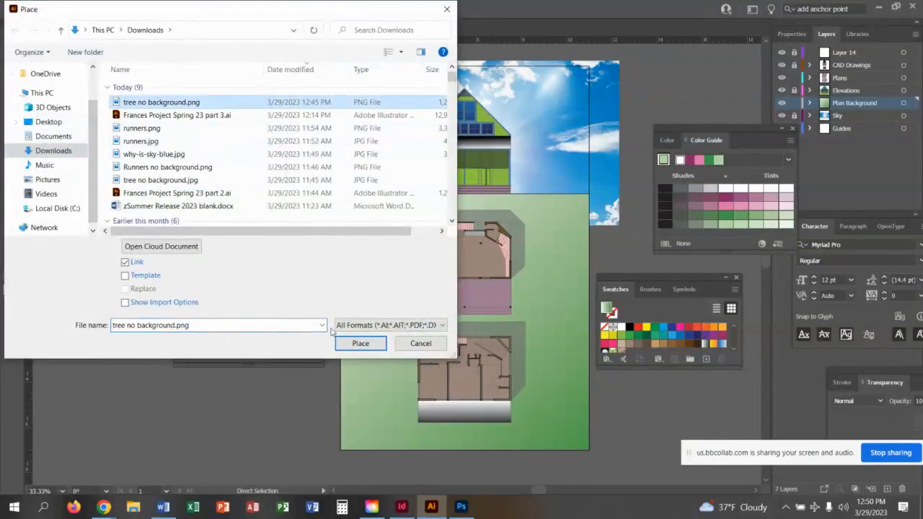
left_click(364, 346)
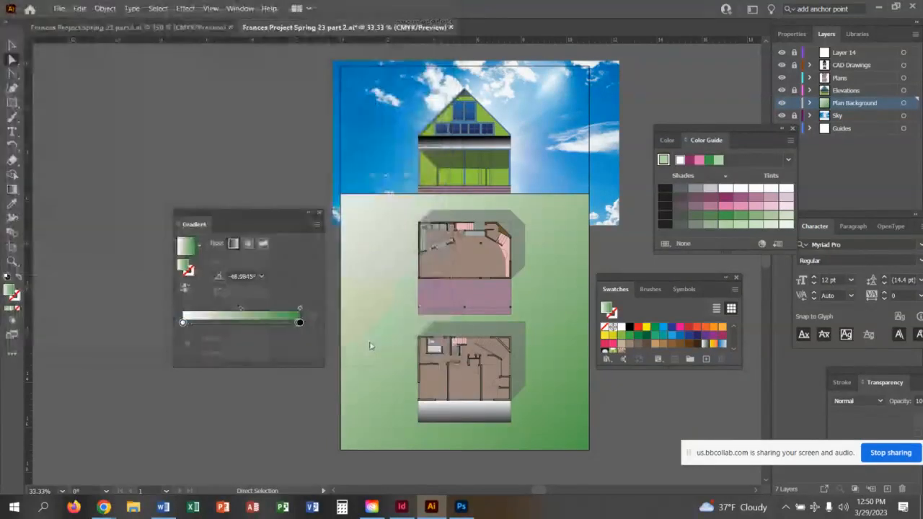
left_click(345, 134)
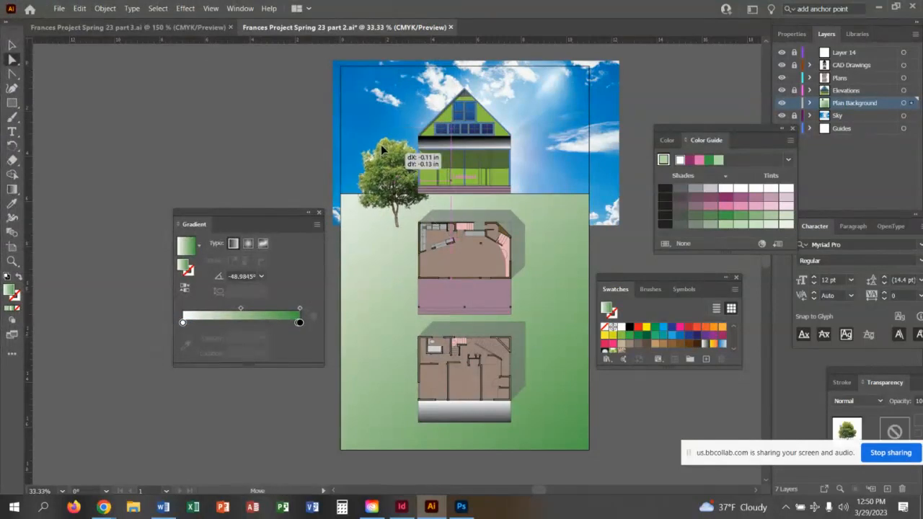
Stand the tree on the ground line beside the house's left side and enlarge it, declining the links update.
left_click_drag(384, 154, 369, 121)
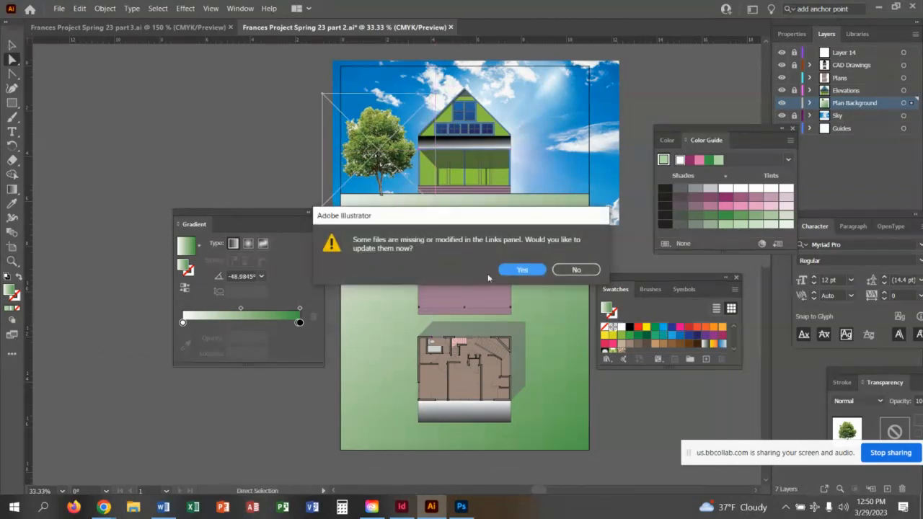
left_click(576, 270)
left_click(12, 45)
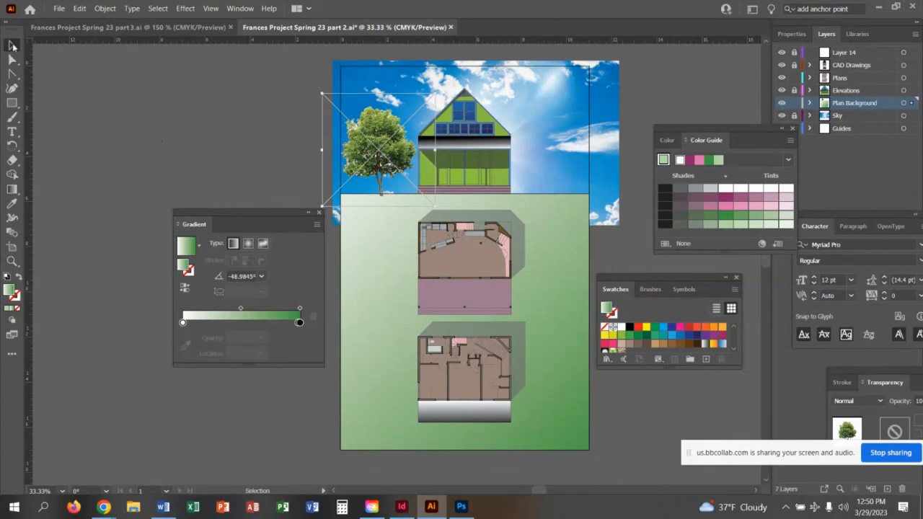
left_click_drag(321, 93, 298, 77)
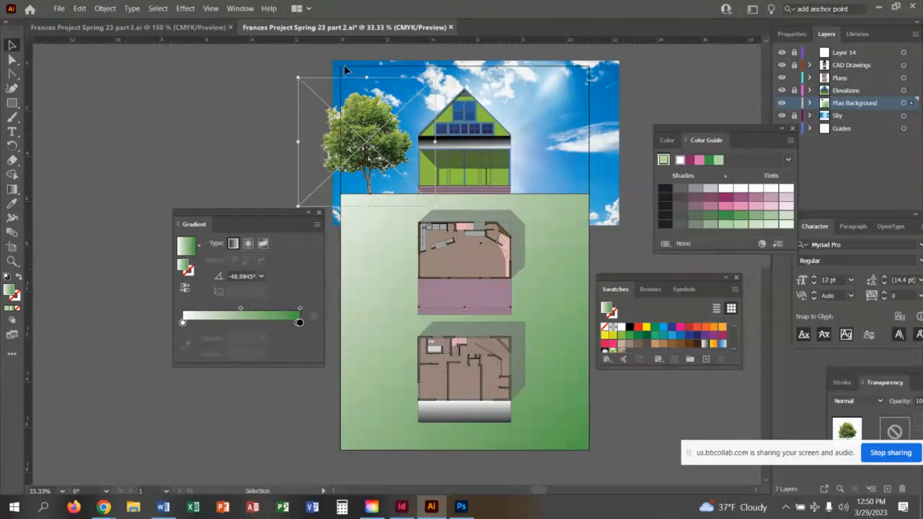
left_click(615, 238)
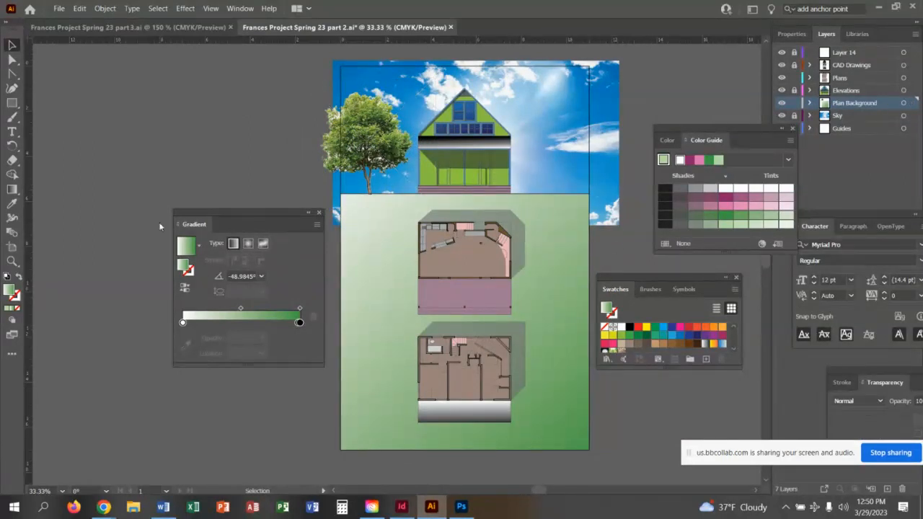
Place runners.png as a linked image beside the house.
left_click(60, 8)
left_click(90, 198)
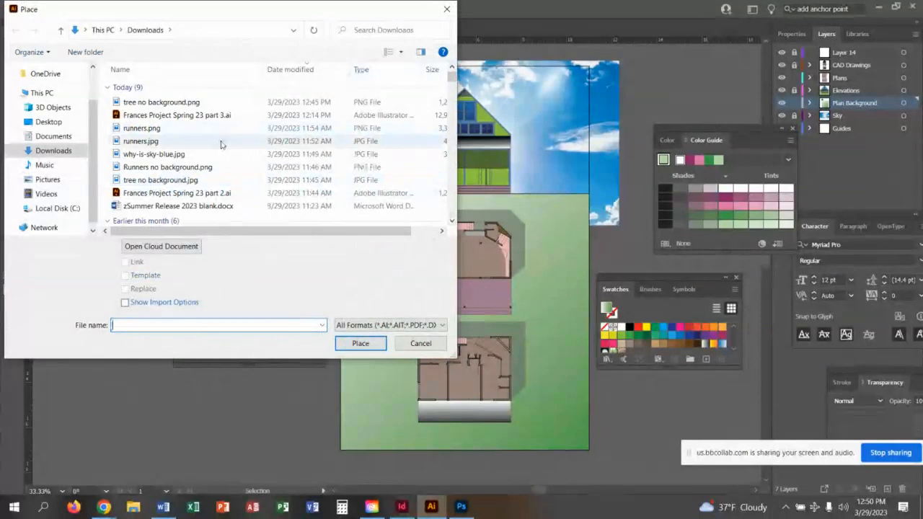
left_click(203, 129)
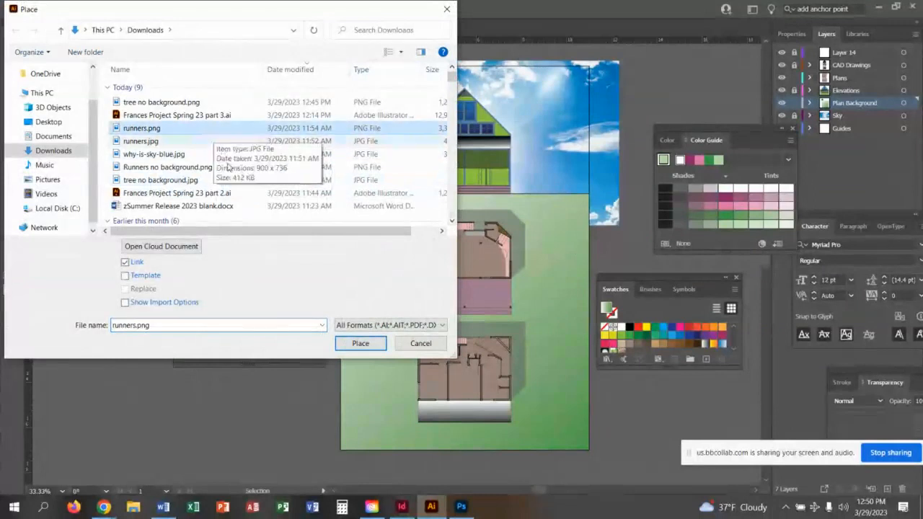
left_click(361, 343)
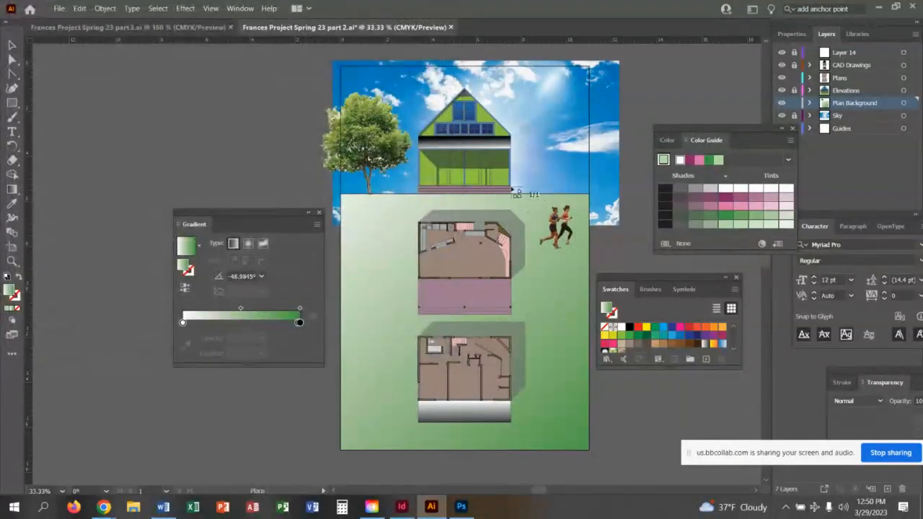
left_click(492, 150)
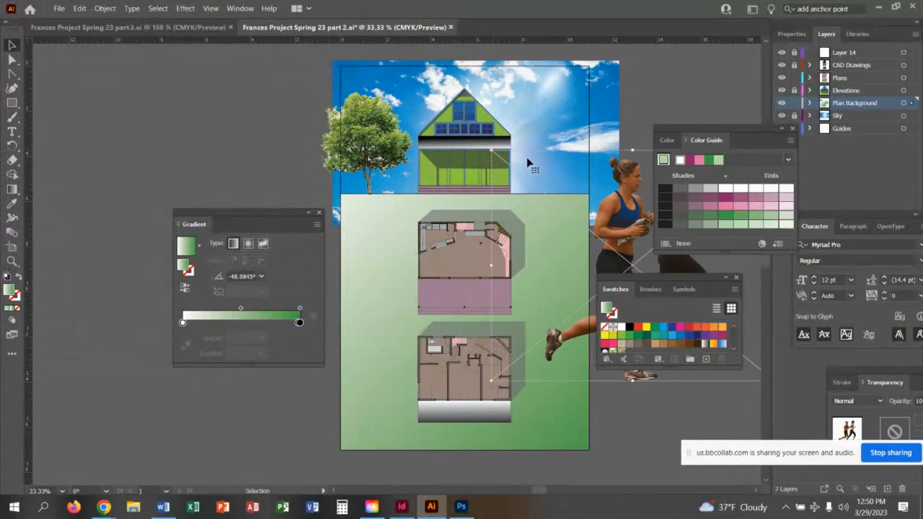
Move the color guide and swatches clear of the runners image and accept the links update.
left_click_drag(734, 130, 922, 479)
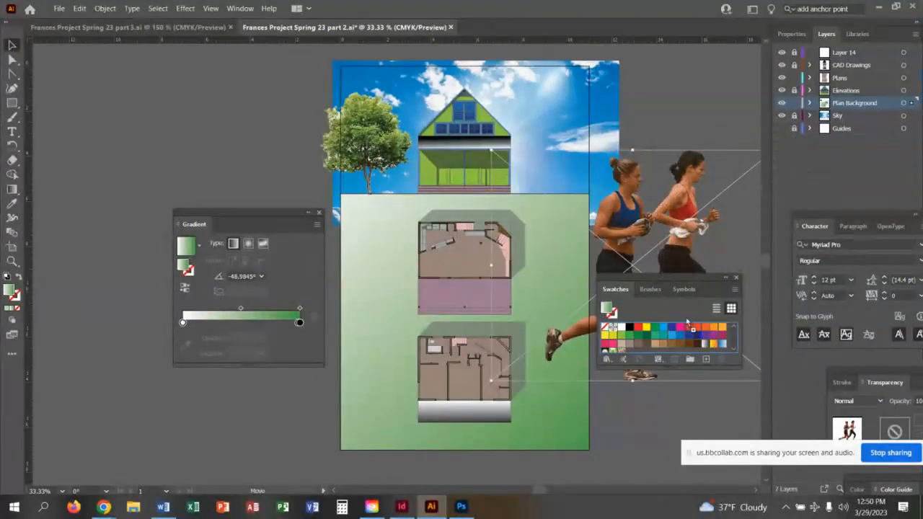
mouse_move(661, 278)
left_mouse_down()
mouse_move(787, 418)
mouse_move(821, 442)
left_mouse_up()
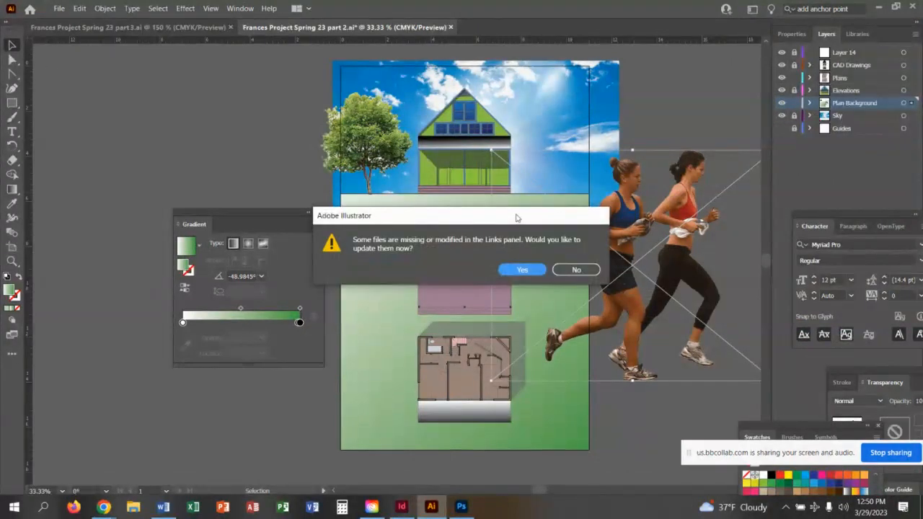
left_click(522, 269)
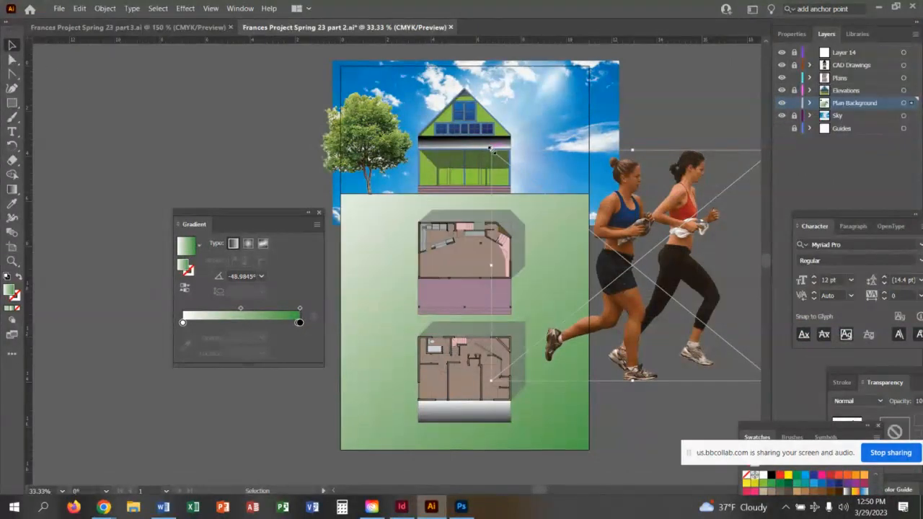
Scale down the runners and position them at ground level beside the house's right side, declining the links update.
left_click_drag(491, 150, 638, 266)
left_click_drag(696, 323, 548, 184)
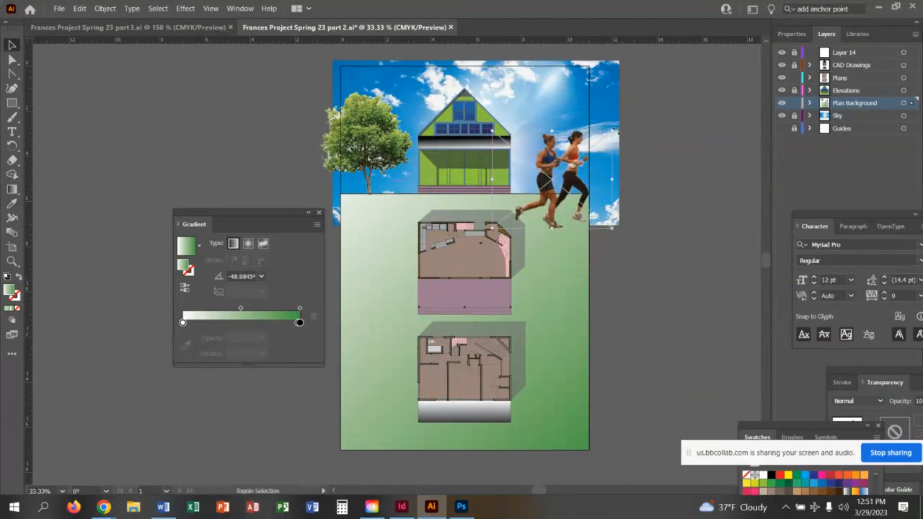
left_click_drag(611, 132, 577, 166)
left_click_drag(512, 206, 528, 196)
left_click(666, 257)
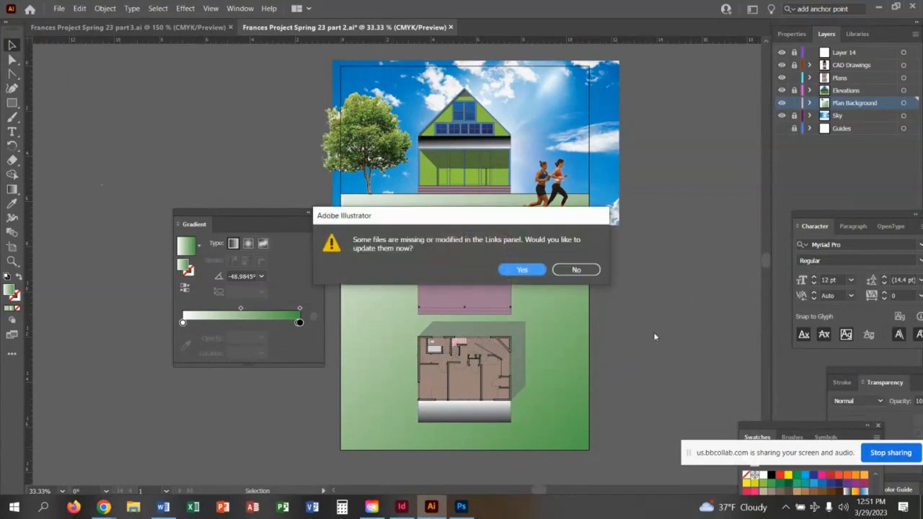
left_click(576, 271)
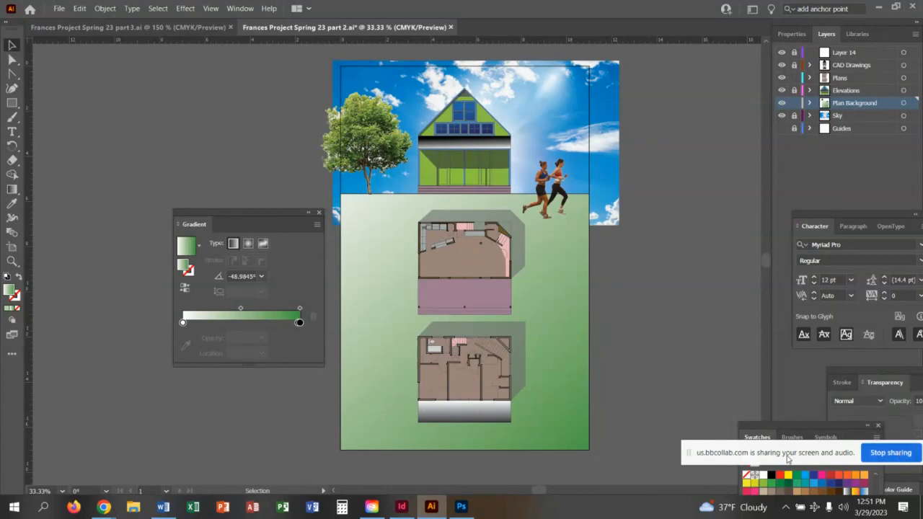
Move the screen-sharing bar off the swatches, try hiding it, and bring it back.
left_click_drag(735, 452, 83, 397)
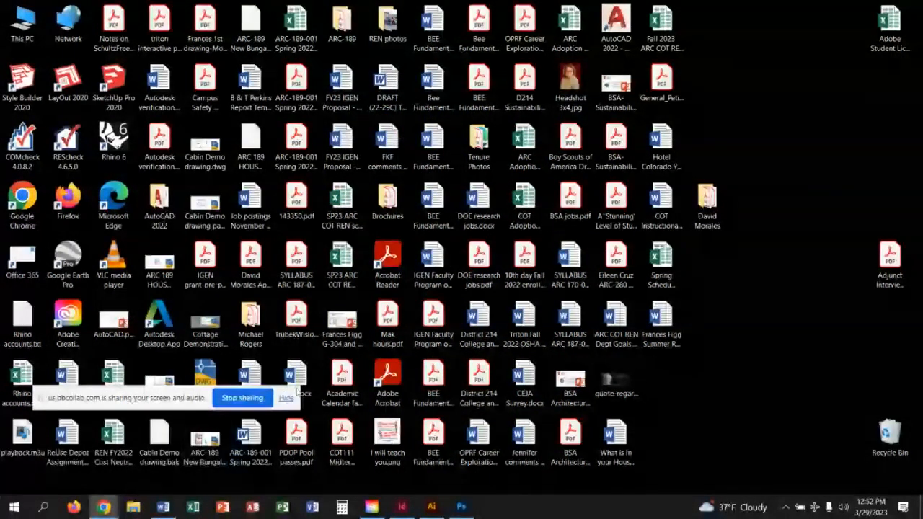
left_click(285, 398)
mouse_move(104, 507)
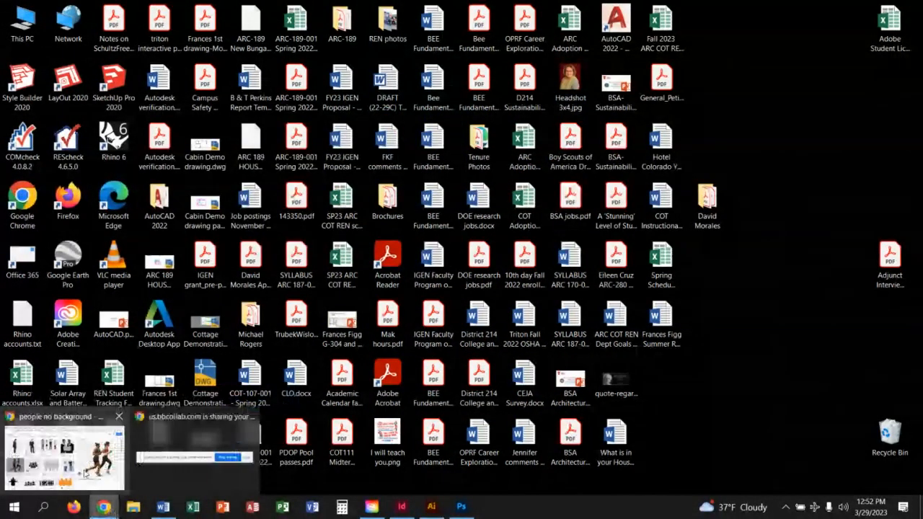
left_click(193, 443)
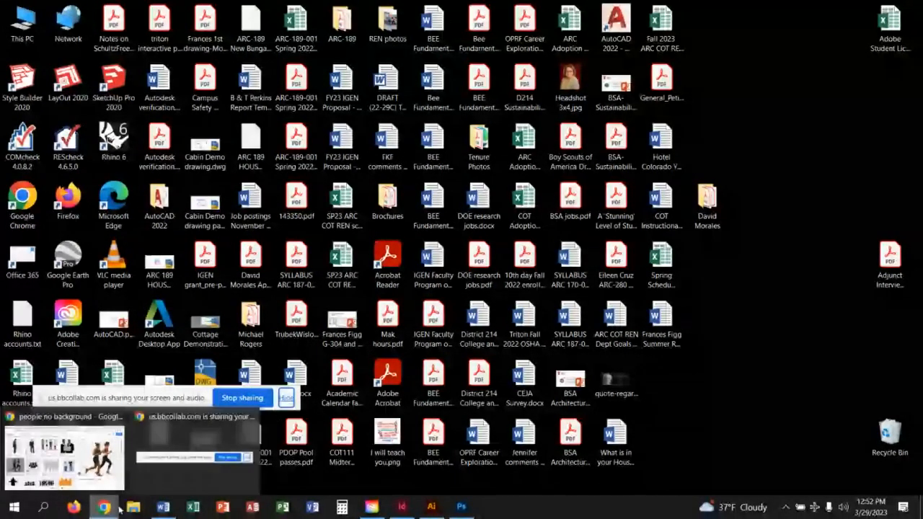
Switch back to Illustrator, decline updating the links, and move the screen-sharing bar to the lower-left corner.
left_click(431, 505)
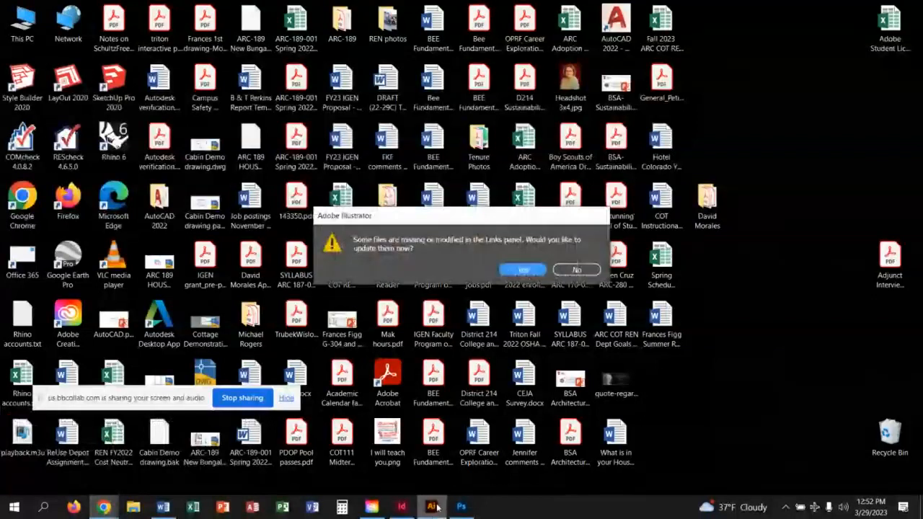
left_click(431, 507)
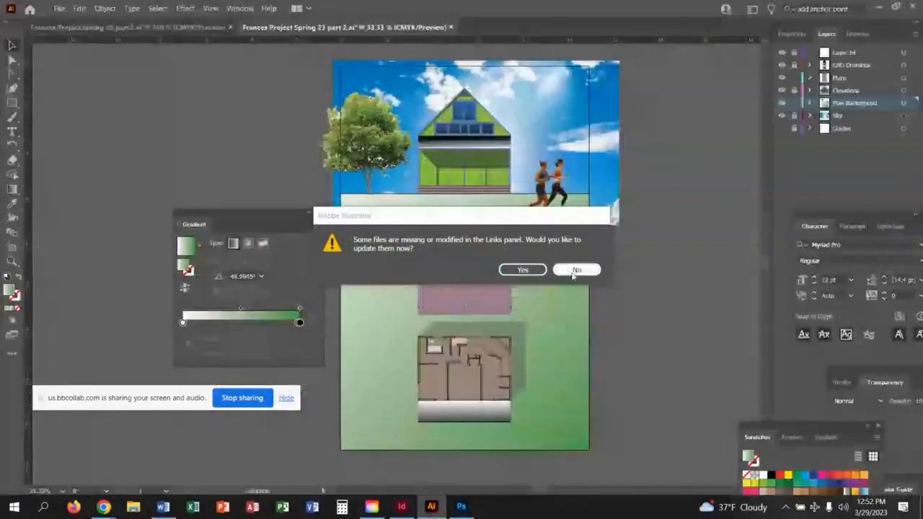
left_click(577, 270)
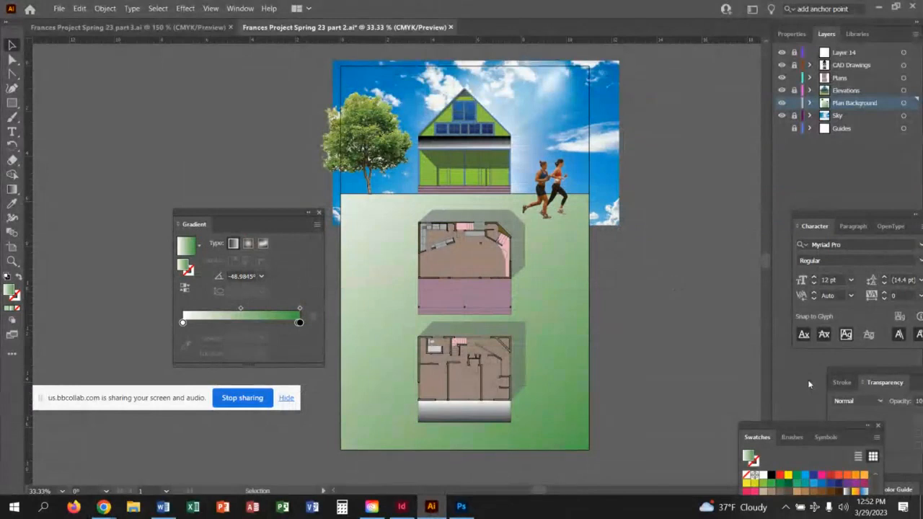
left_click_drag(103, 395, 76, 459)
left_click(758, 294)
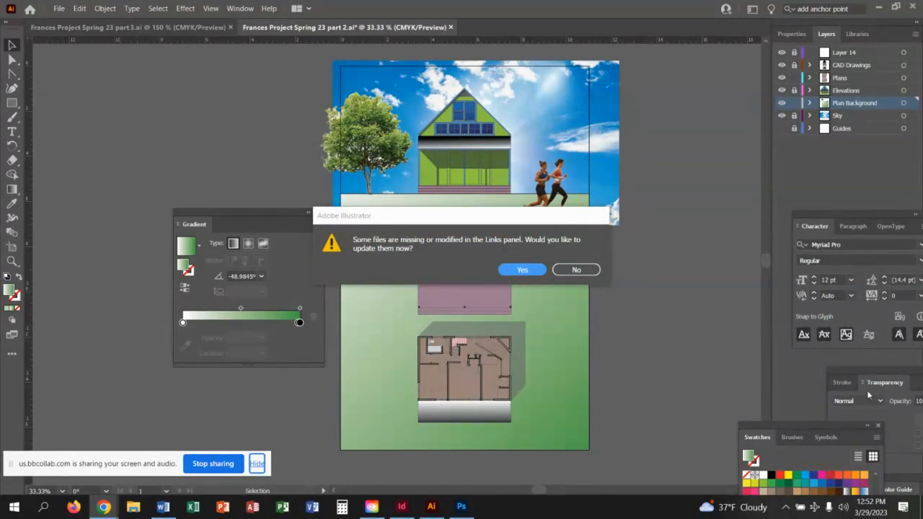
Decline the links update, close the swatches, and rearrange the character, transparency and color guide controls beside the layers list.
left_click(577, 269)
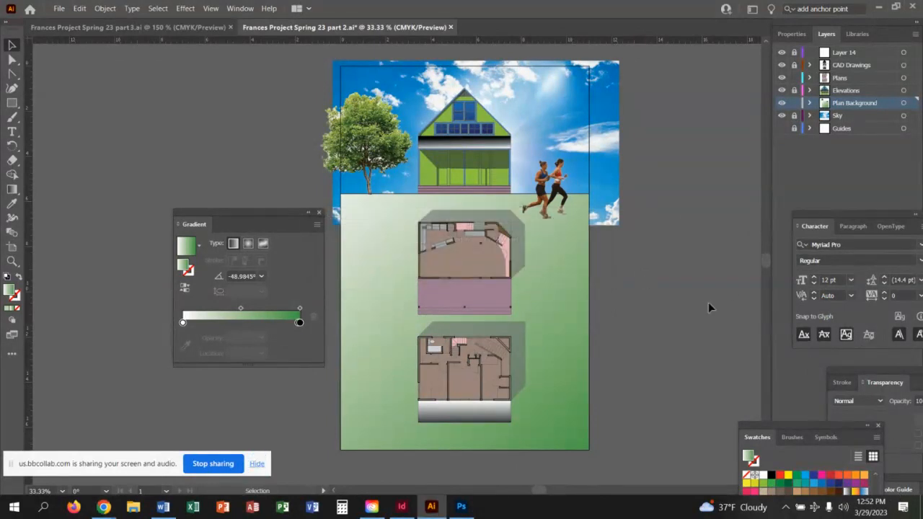
left_click(879, 425)
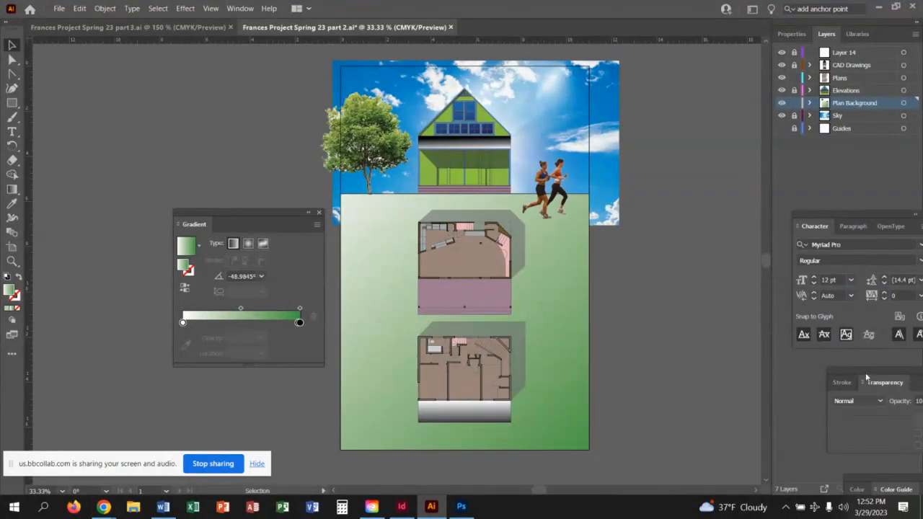
mouse_move(869, 373)
left_mouse_down()
mouse_move(793, 352)
mouse_move(820, 344)
left_mouse_up()
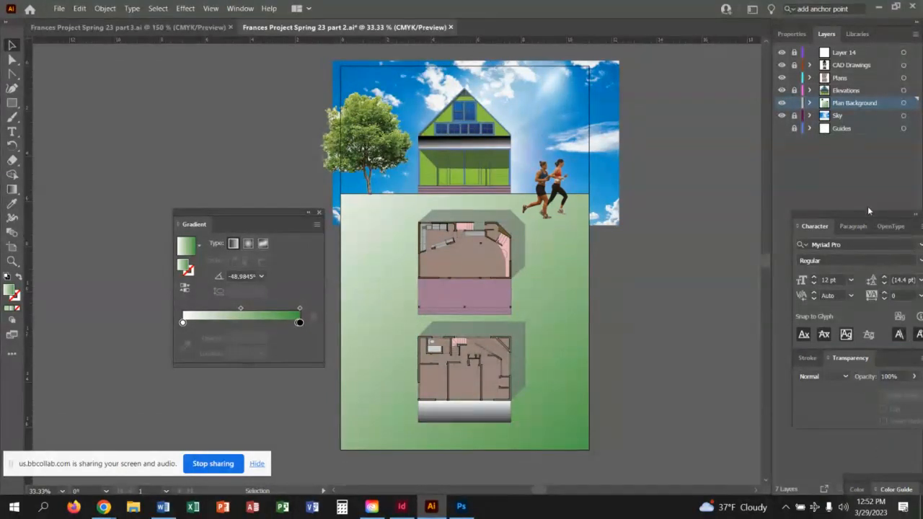
mouse_move(867, 214)
left_mouse_down()
mouse_move(816, 202)
mouse_move(768, 113)
mouse_move(770, 43)
left_mouse_up()
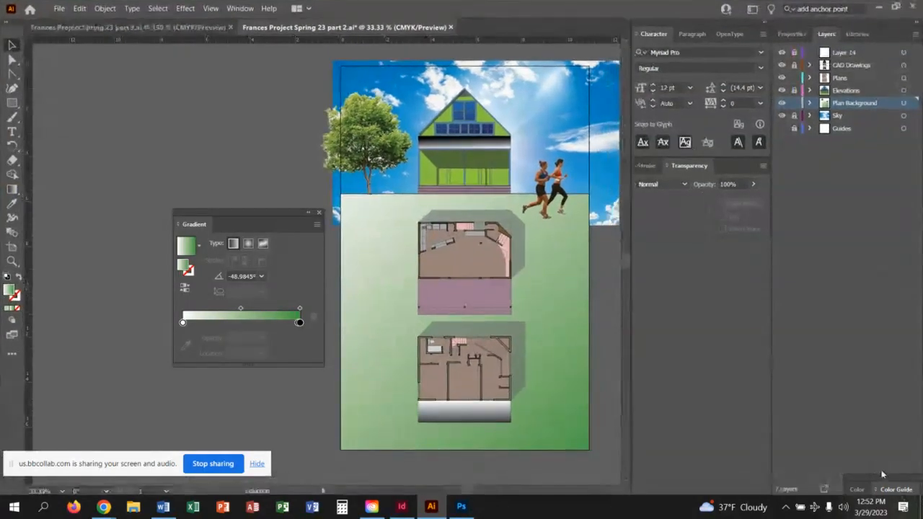
left_click(887, 487)
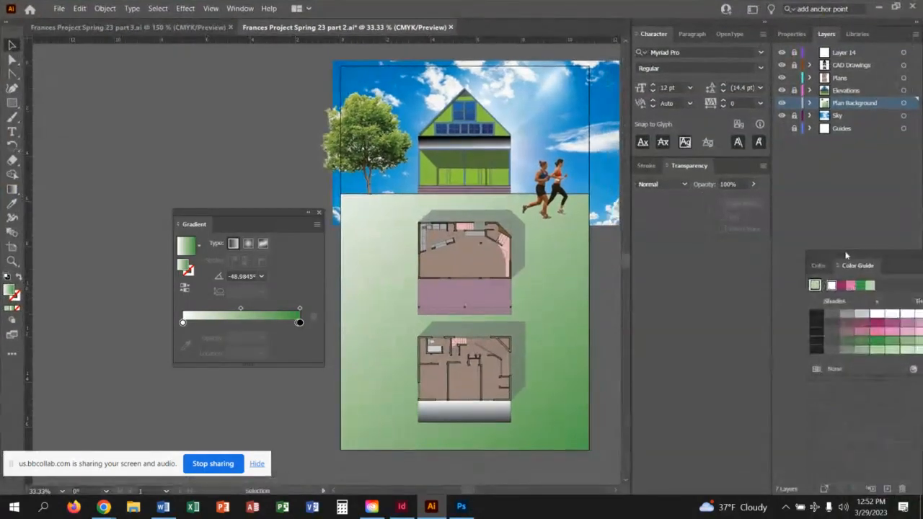
Add a new layer named Text and place it between Layer 14 and CAD Drawings.
left_click(886, 489)
double_click(847, 104)
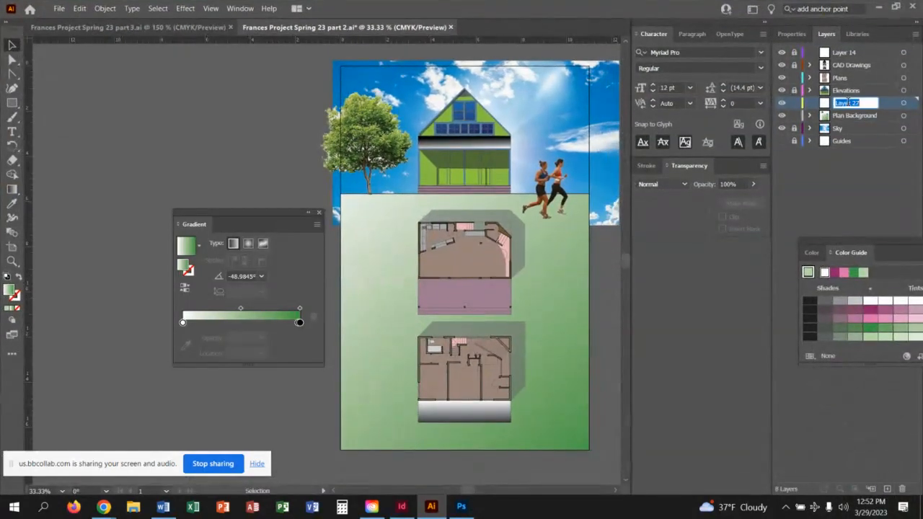
type("Text")
key("Return")
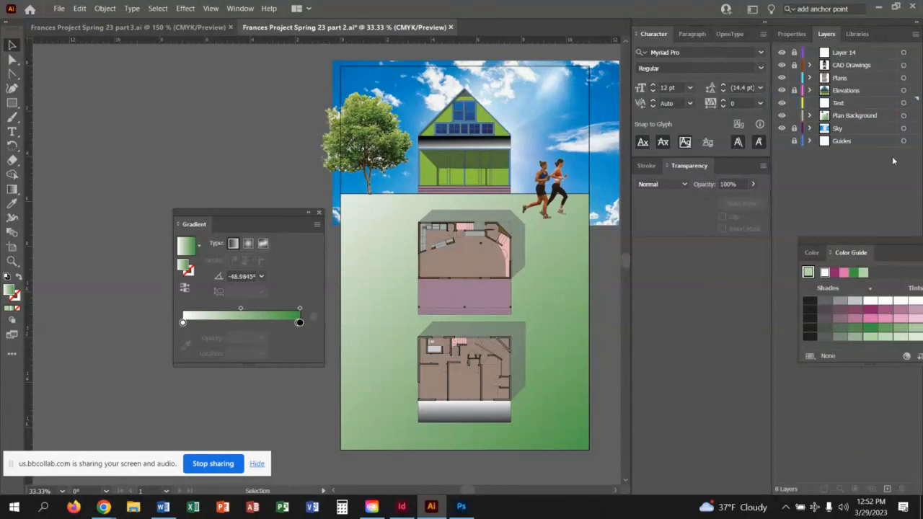
left_click(853, 104)
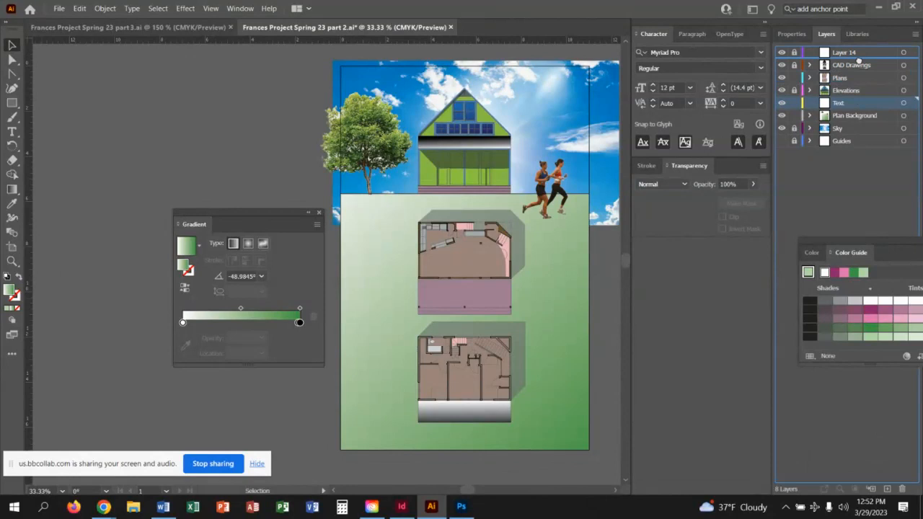
left_click_drag(859, 62, 858, 61)
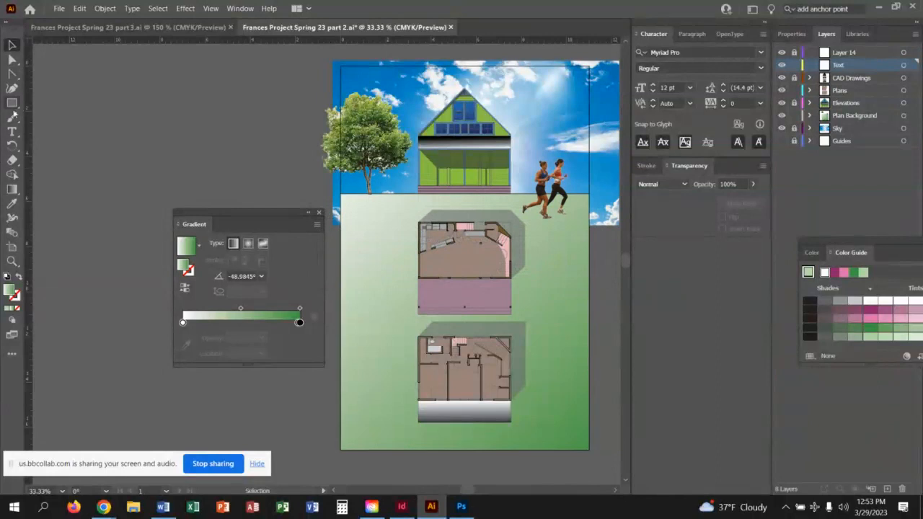
Create a text area below the tree reading "Trubeck House", "rendered by" and the author's name on three lines.
left_click(11, 132)
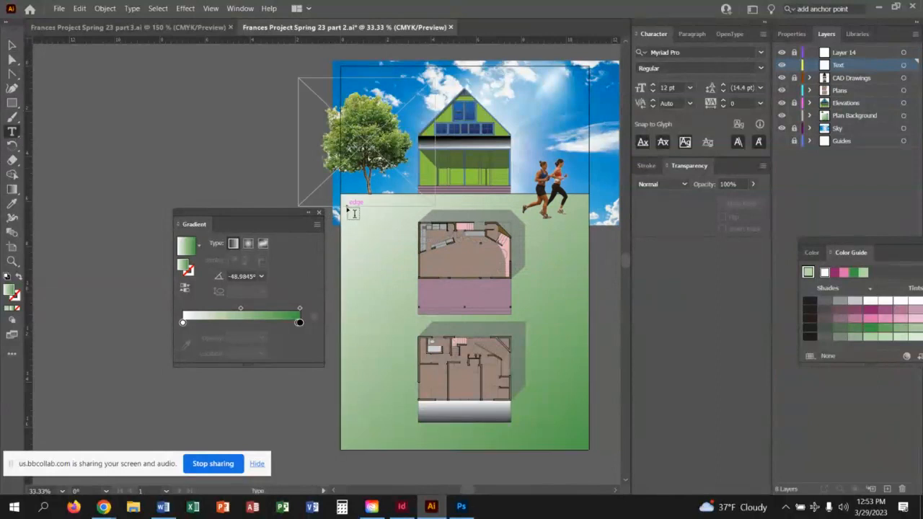
left_click_drag(339, 204, 404, 242)
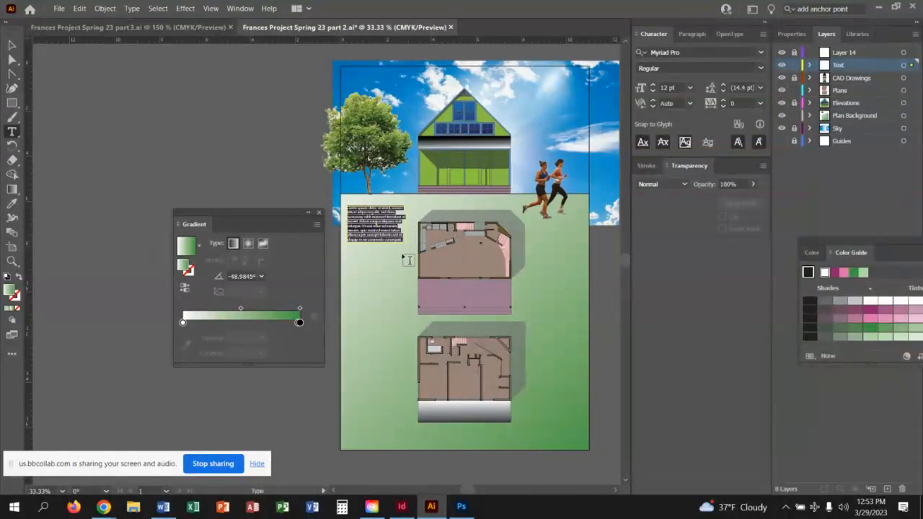
key("BackSpace")
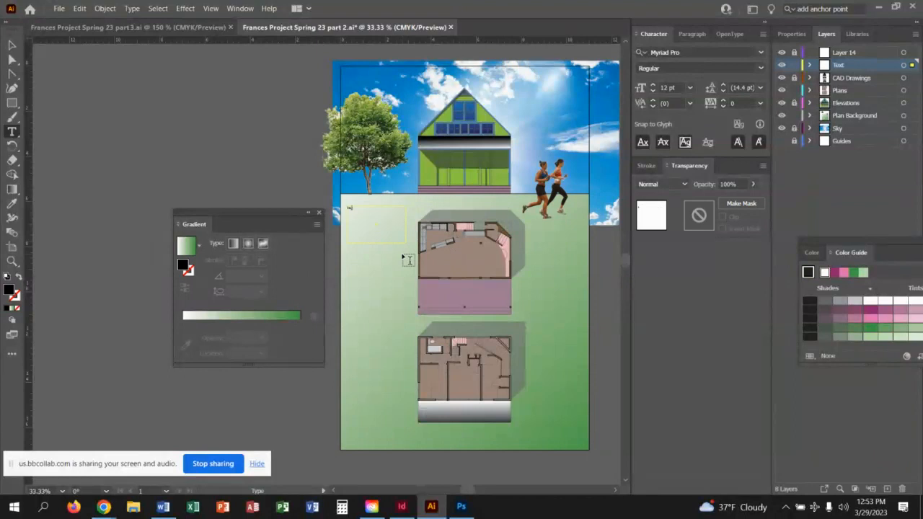
type("Trubeck Hou")
type("R")
Set the whole title text block's font to Papyrus, declining the links update.
left_click_drag(345, 209, 346, 209)
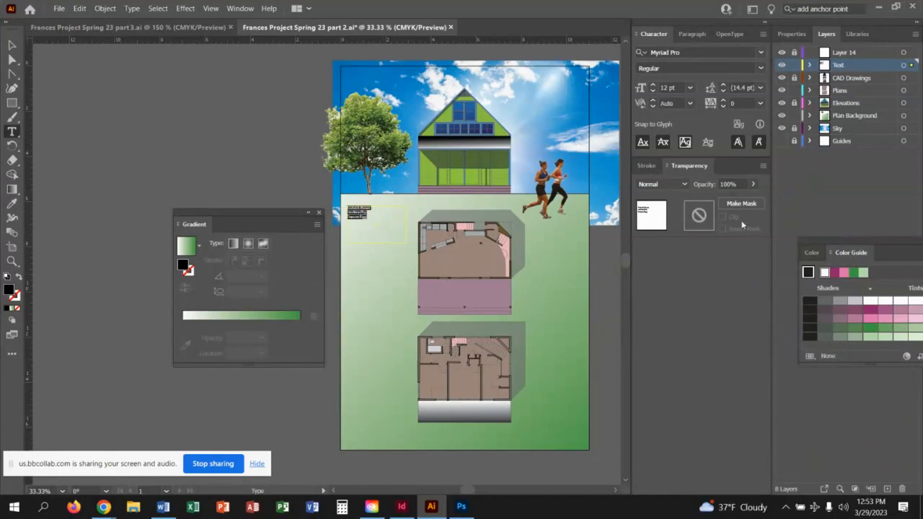
left_click(760, 53)
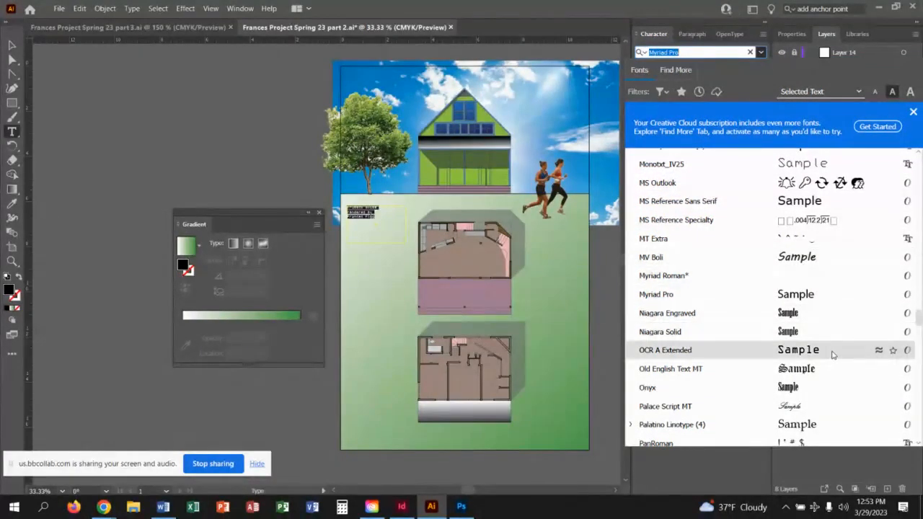
scroll(832, 354, "down", 3)
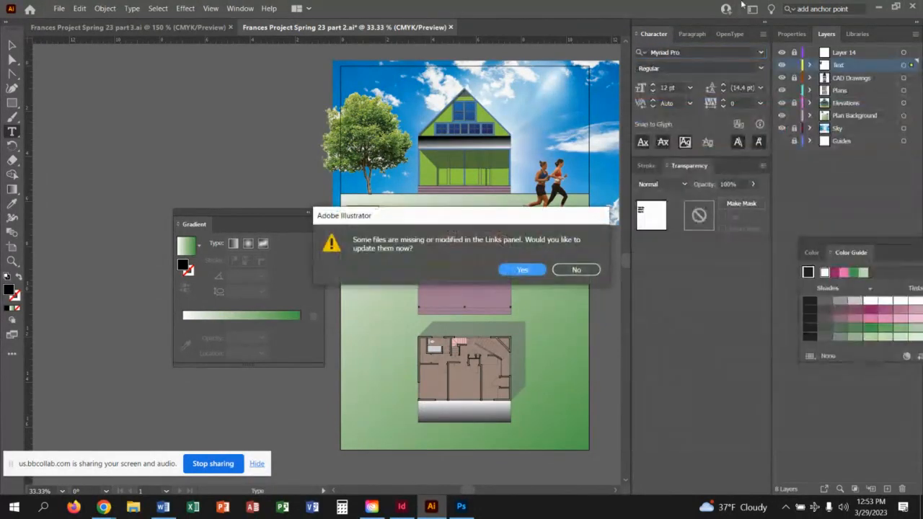
left_click(576, 270)
left_click(761, 52)
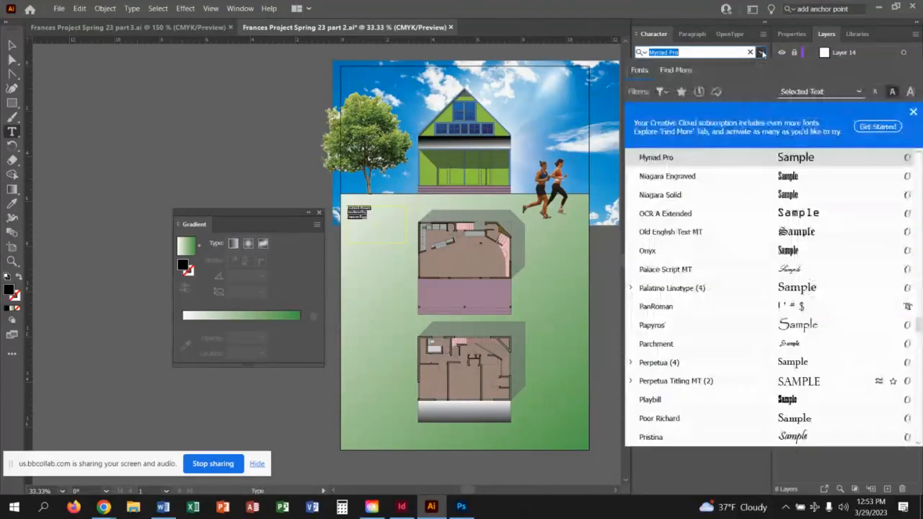
scroll(786, 361, "down", 1)
scroll(785, 361, "up", 1)
scroll(784, 360, "up", 1)
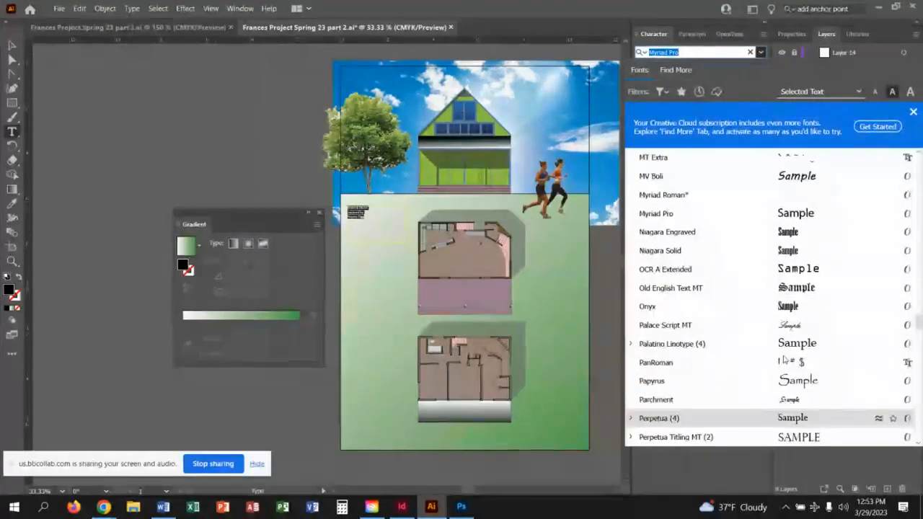
left_click(786, 383)
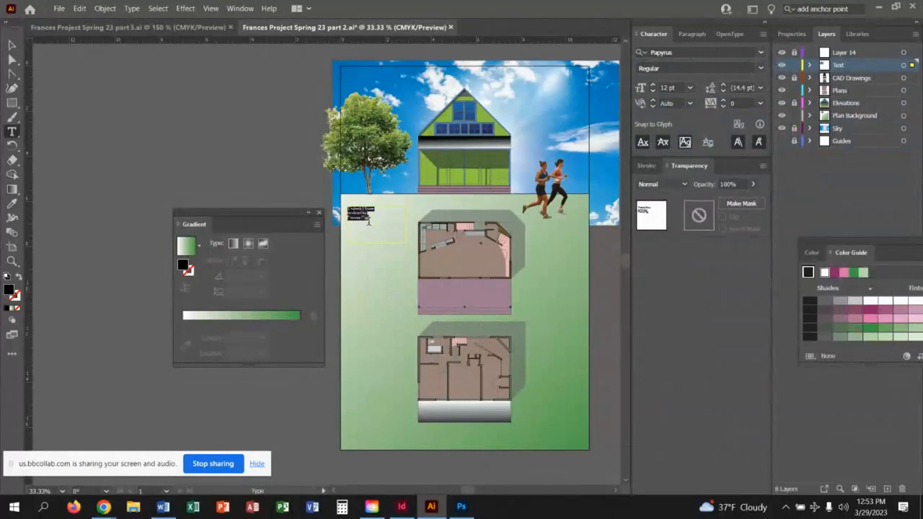
Set the "Trubeck House" line to 24 pt and move the gradient settings clear of the title text.
scroll(369, 222, "up", 4)
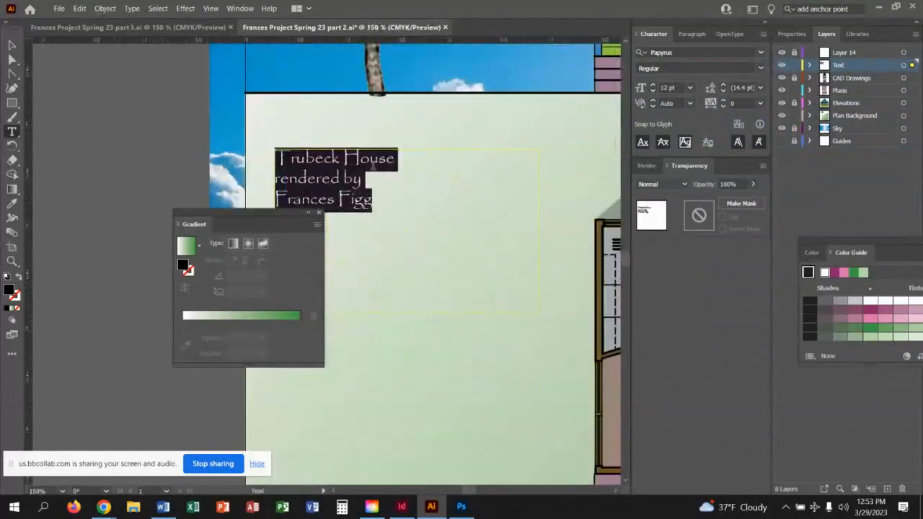
left_click(405, 158)
left_click_drag(405, 157, 235, 155)
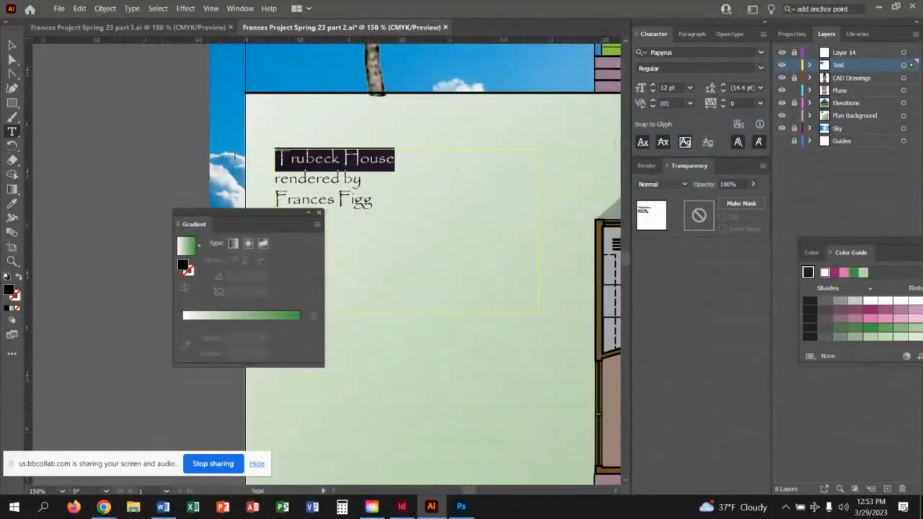
left_click(690, 88)
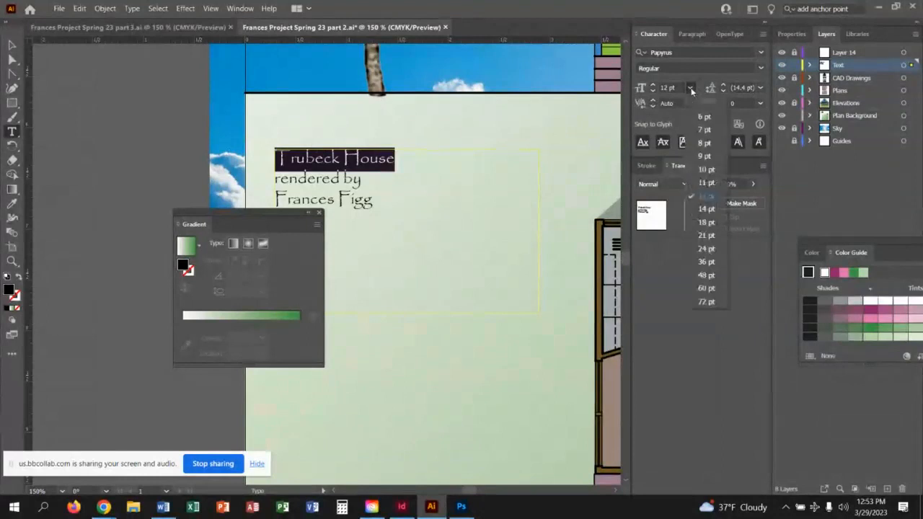
left_click(706, 249)
left_click(516, 397)
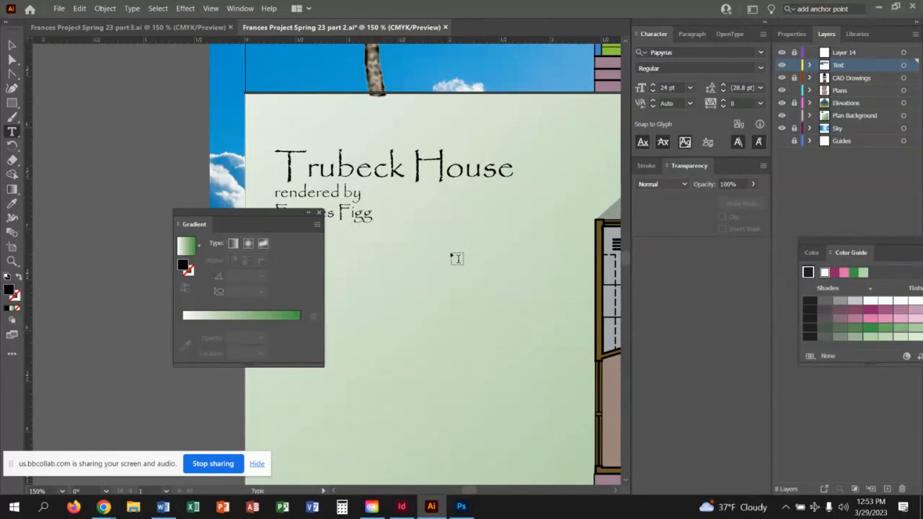
left_click_drag(224, 219, 116, 290)
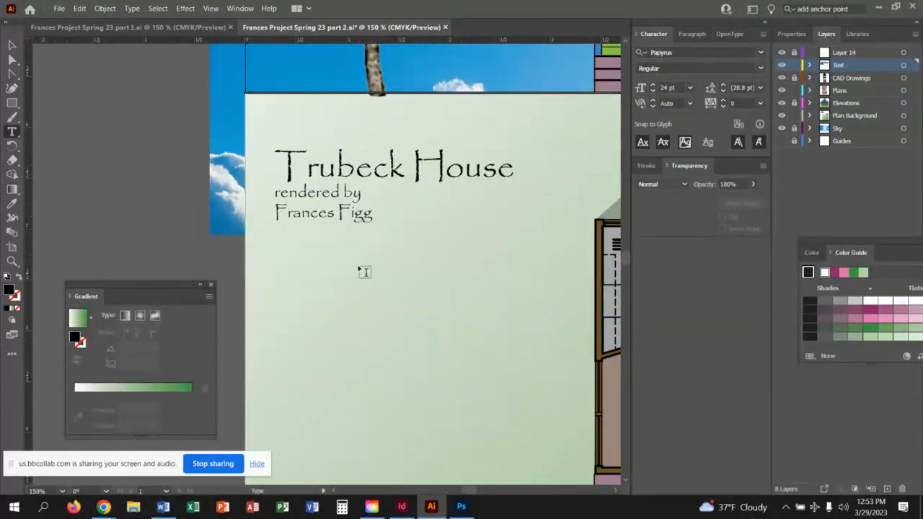
Bring the upper floor plan's kitchen into close view and accept the links update.
scroll(406, 277, "down", 2)
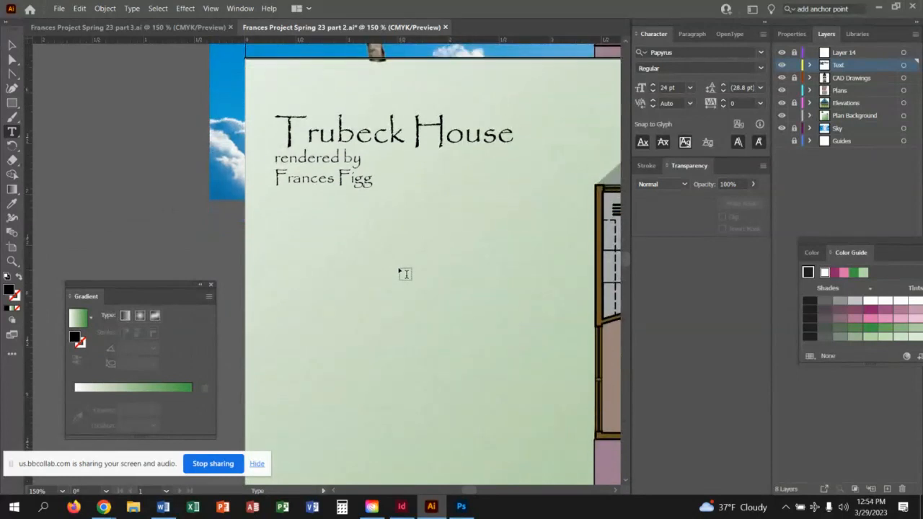
scroll(406, 274, "down", 6)
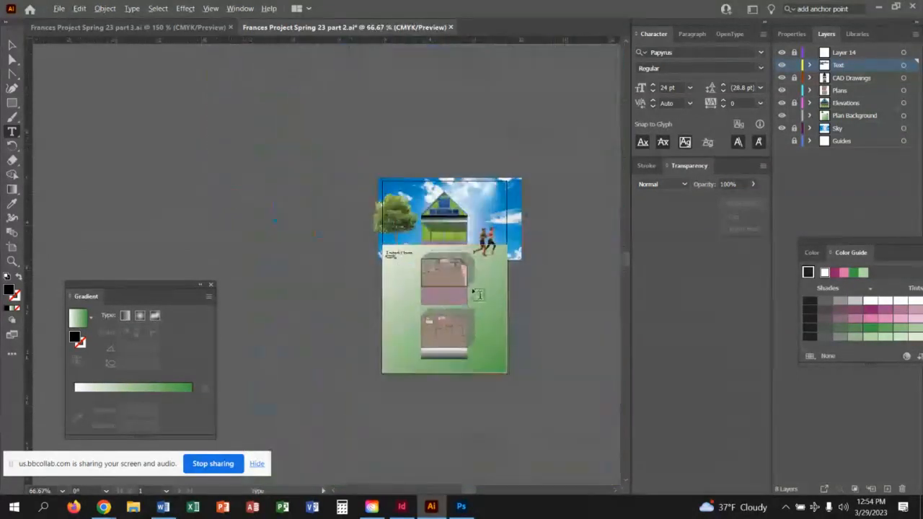
scroll(423, 274, "up", 2)
scroll(423, 272, "up", 3)
scroll(422, 273, "down", 3)
scroll(423, 273, "up", 5)
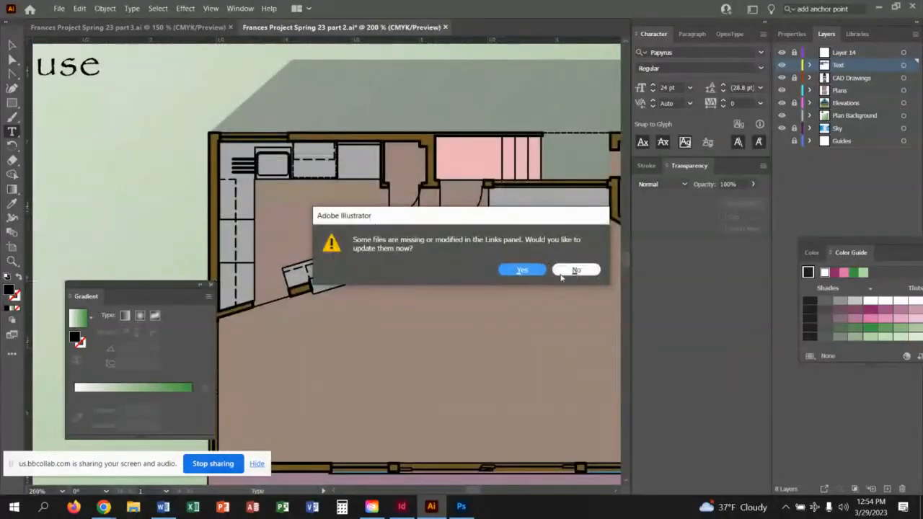
left_click(522, 267)
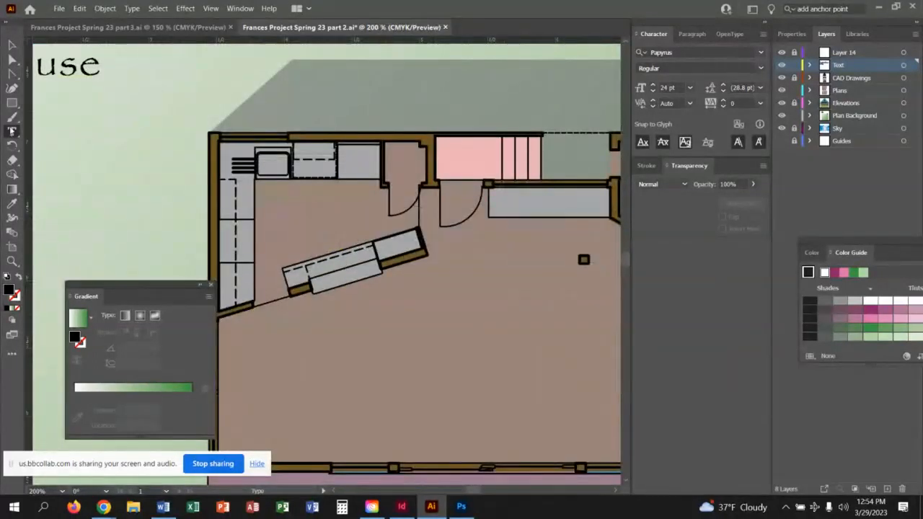
Try to draw a text area in the kitchen and enlarge its frame, declining the links update.
left_click_drag(269, 195, 390, 230)
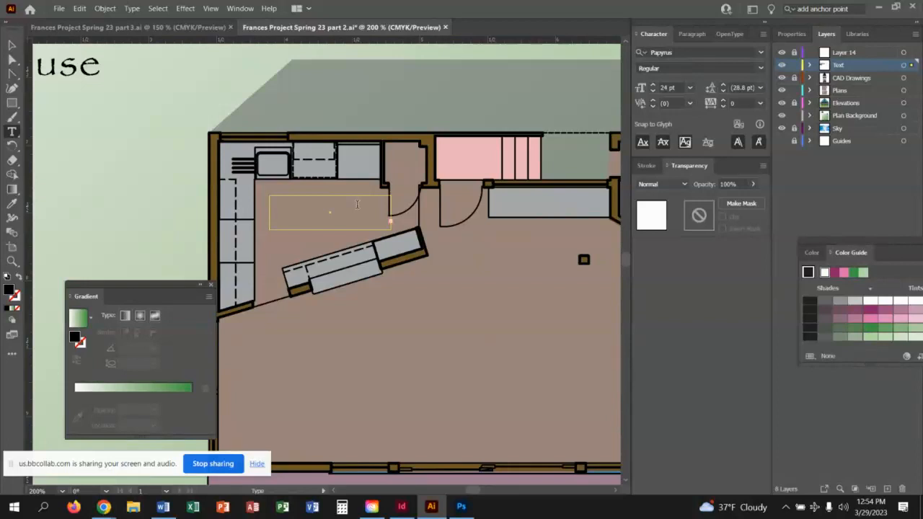
left_click(493, 318)
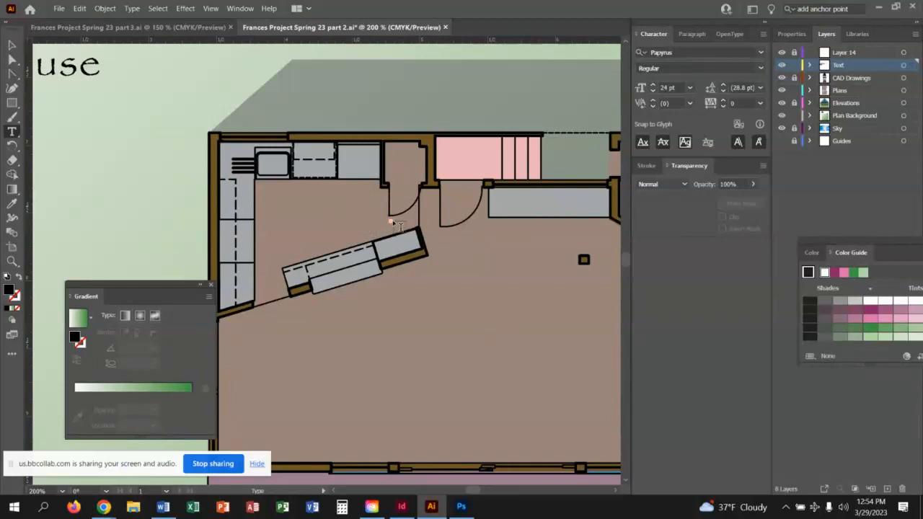
left_click(390, 222)
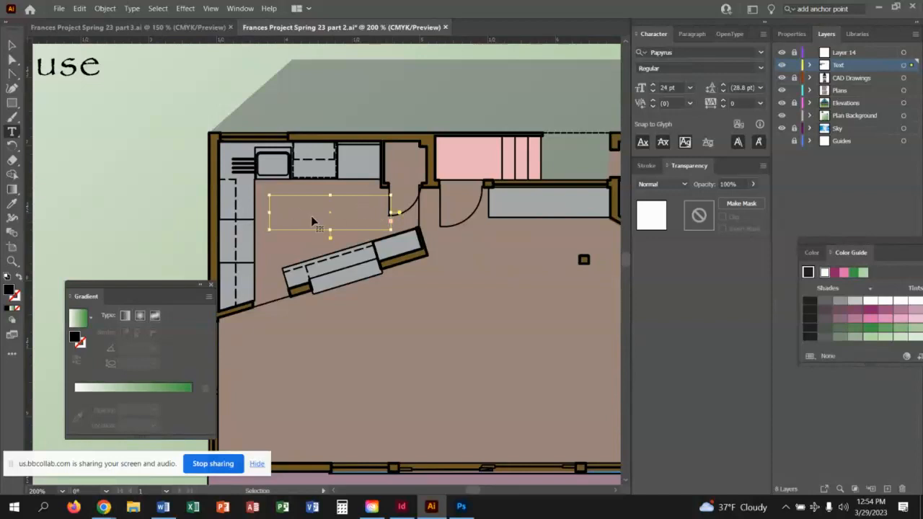
key("t")
left_click(12, 44)
left_click_drag(391, 228, 489, 315)
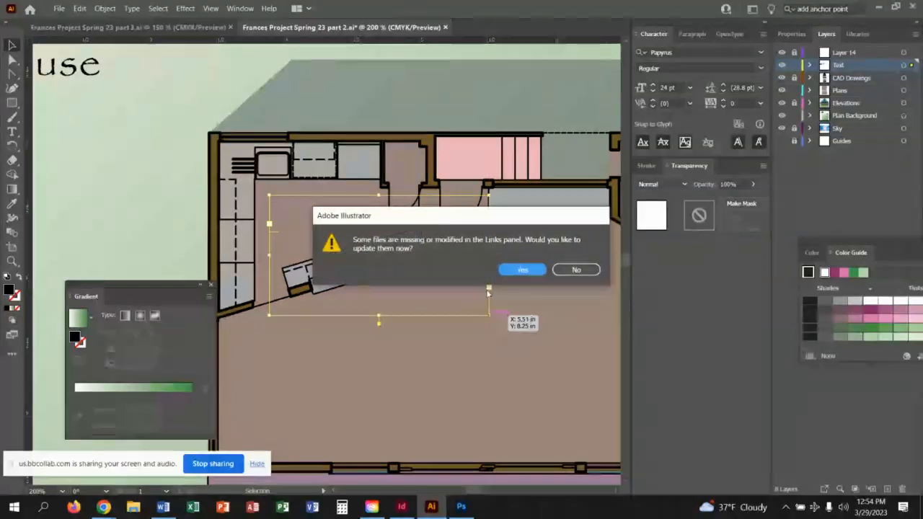
left_click(576, 270)
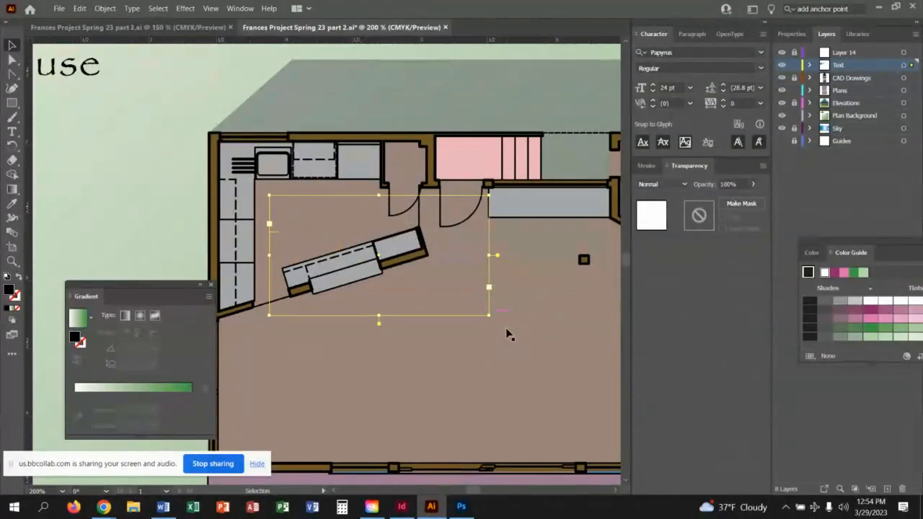
left_click(507, 334)
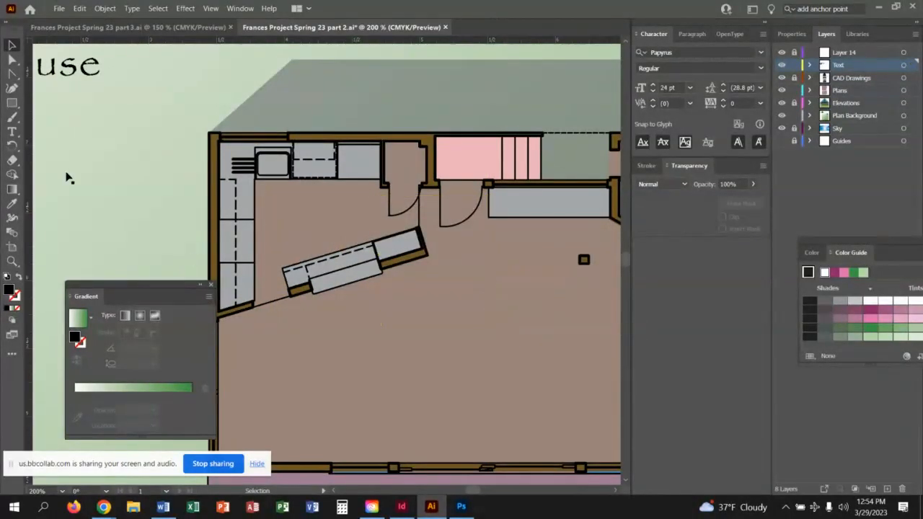
Draw a text area in the upper floor plan's kitchen and enter "KITCHEN".
left_click(12, 132)
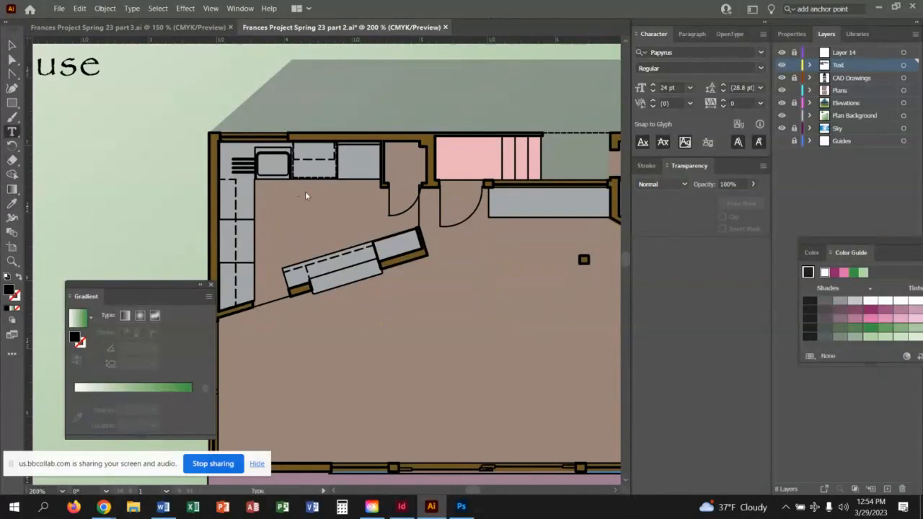
left_click_drag(268, 194, 402, 253)
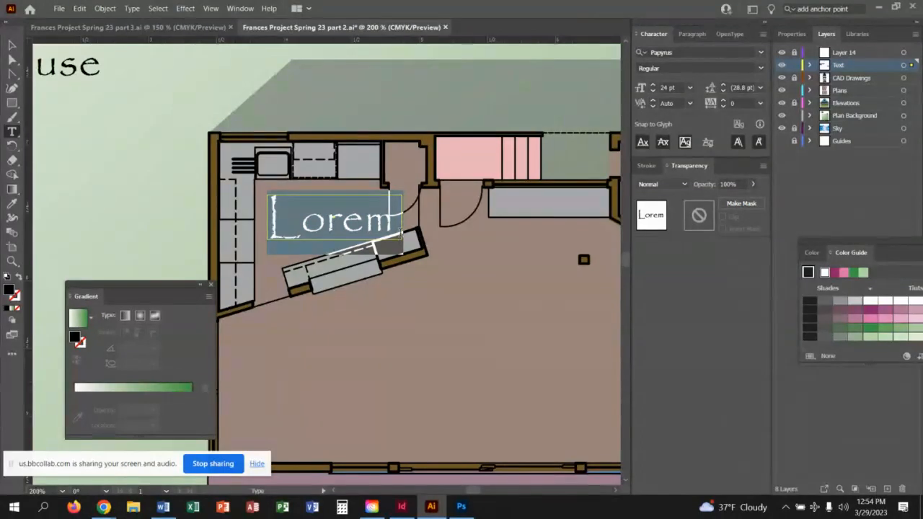
type("KIT")
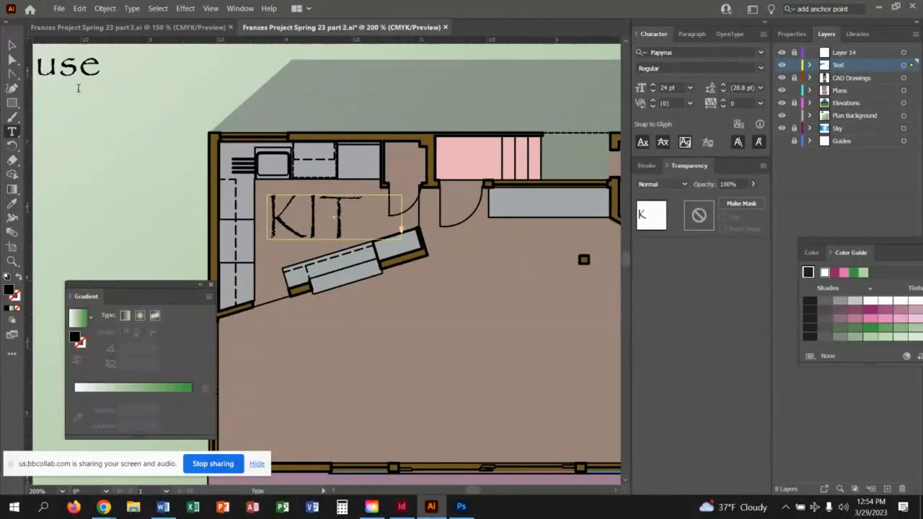
Try to enlarge the KITCHEN text frame and undo the extra frames made for the overflow text.
left_click(12, 44)
key("t")
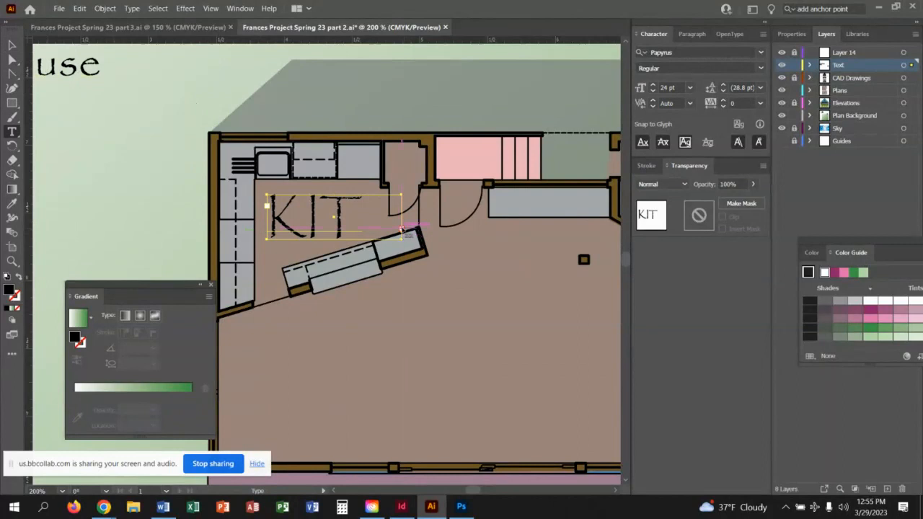
left_click_drag(401, 229, 440, 257)
key("Escape")
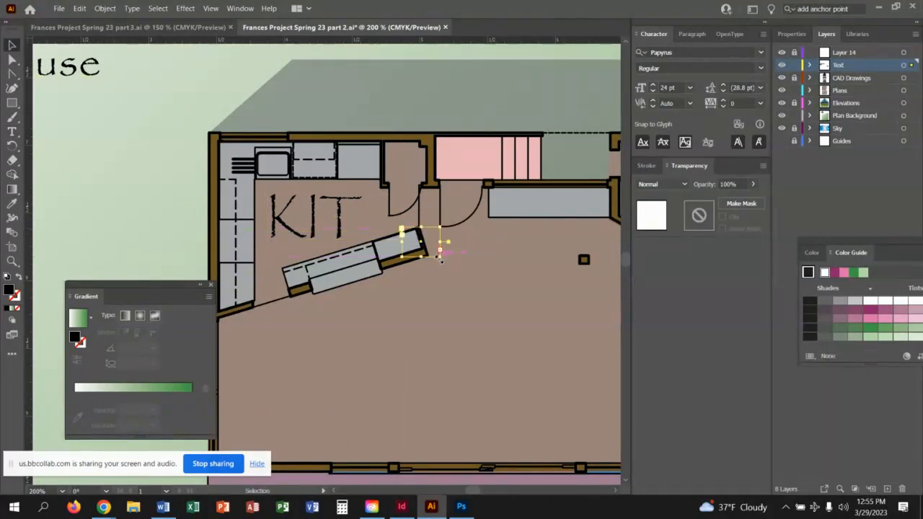
key("ctrl+z")
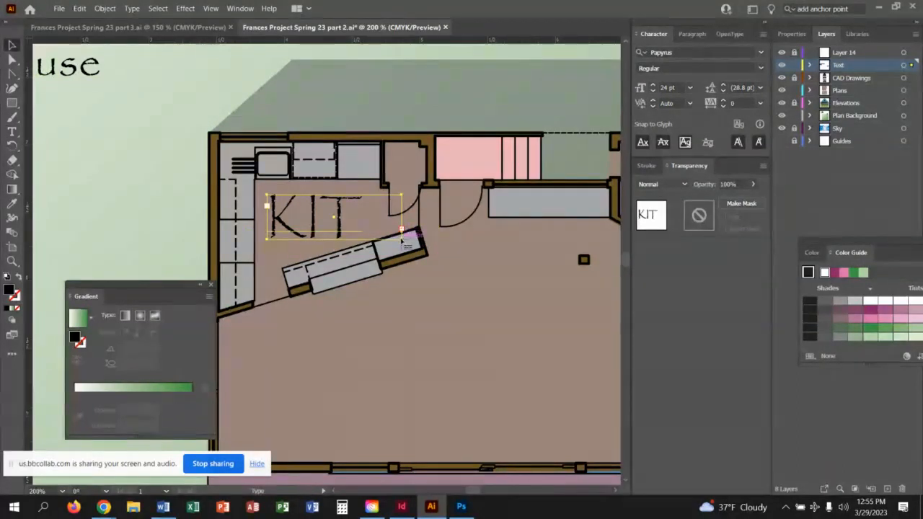
left_click(401, 239)
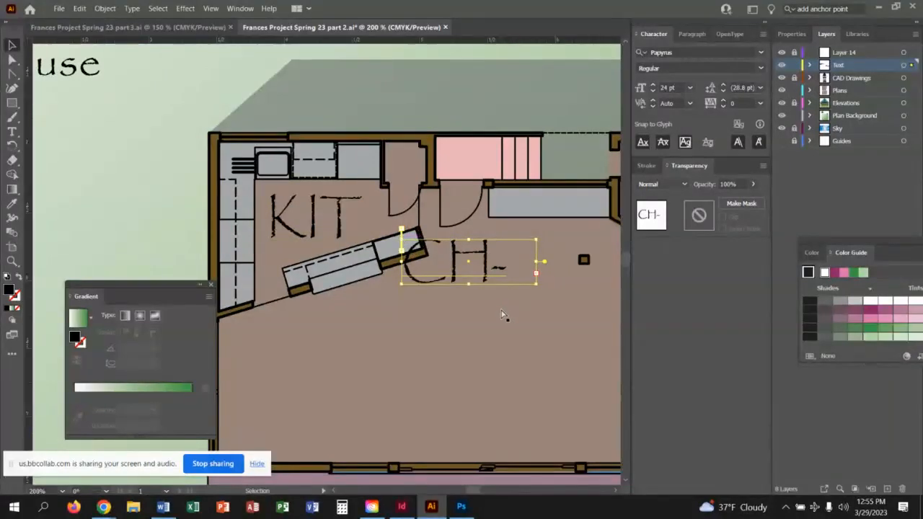
key("ctrl+z")
Shift the KITCHEN text frame slightly and enlarge it to fit the whole word, declining the links update.
left_click(13, 59)
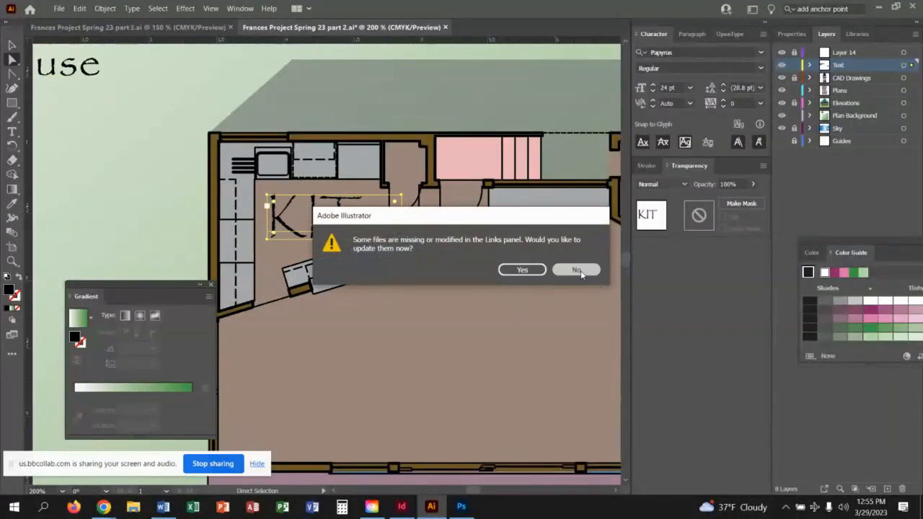
left_click(580, 270)
left_click_drag(417, 237, 394, 230)
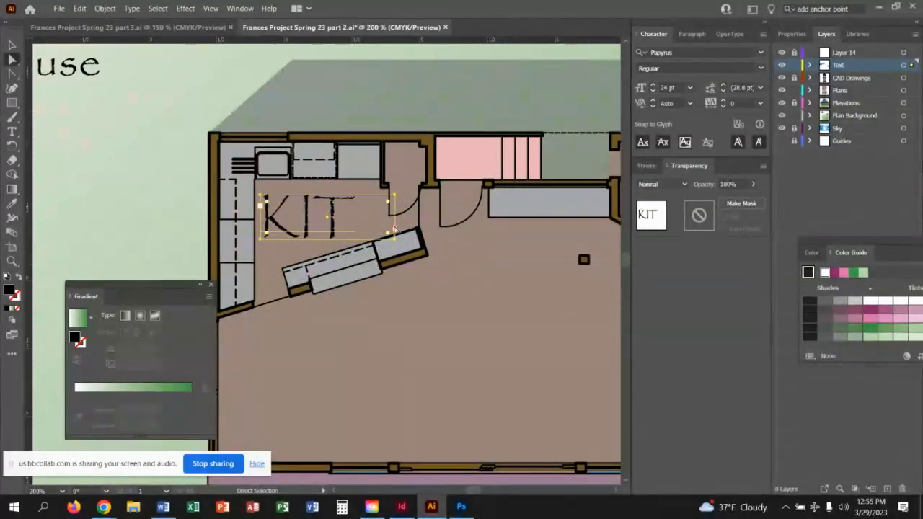
left_click(12, 45)
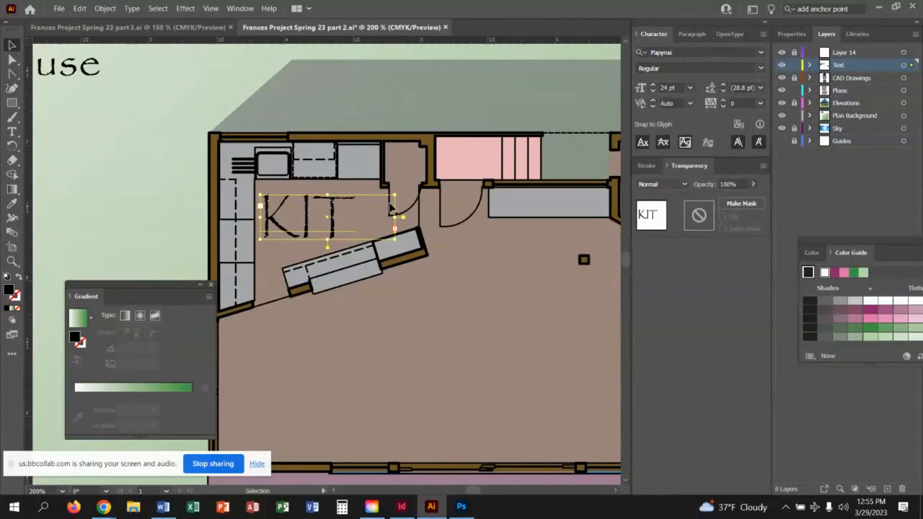
left_click_drag(394, 229, 545, 291)
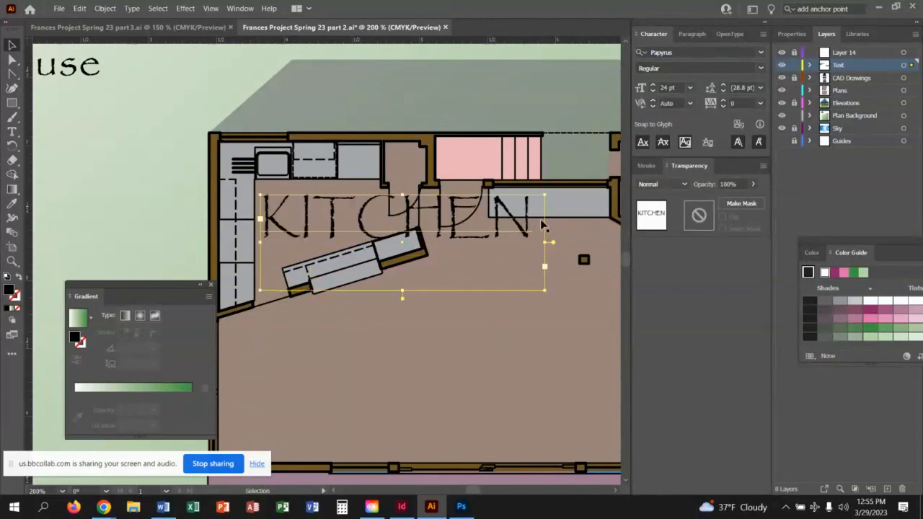
Set the KITCHEN label's font size to 9 pt.
double_click(526, 216)
double_click(528, 220)
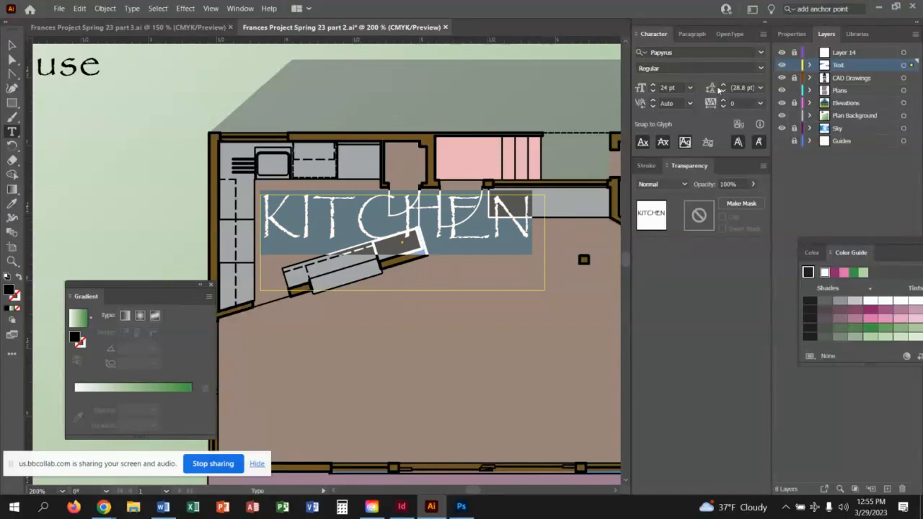
left_click(689, 89)
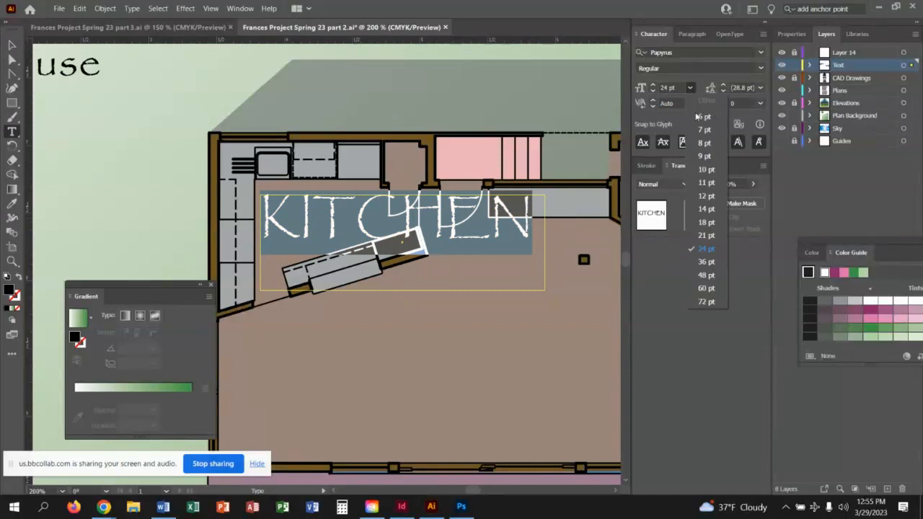
left_click(706, 157)
left_click(573, 331)
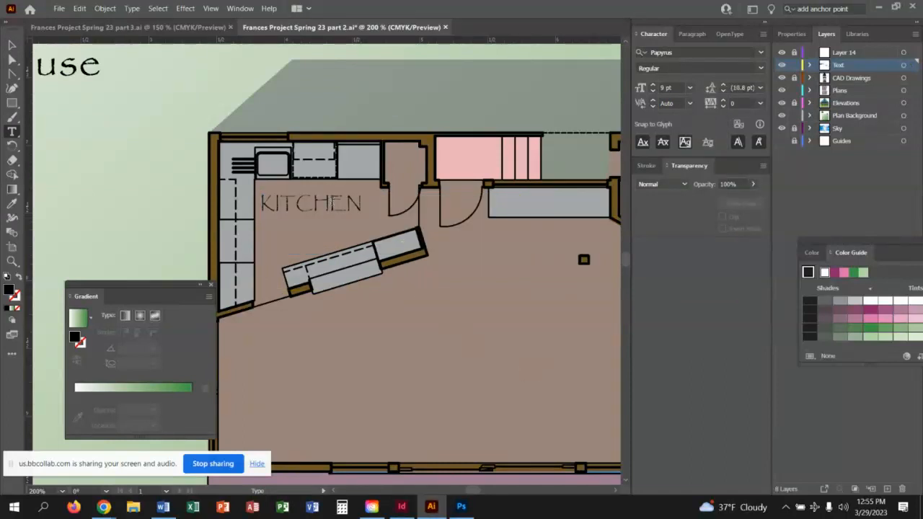
Shrink the KITCHEN label's text frame to fit closely around the word.
double_click(332, 201)
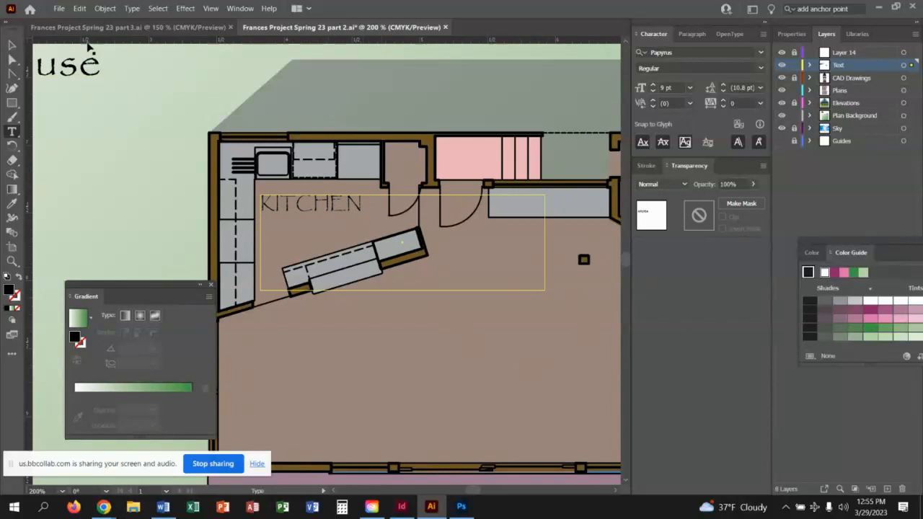
left_click(11, 45)
left_click_drag(545, 288, 379, 224)
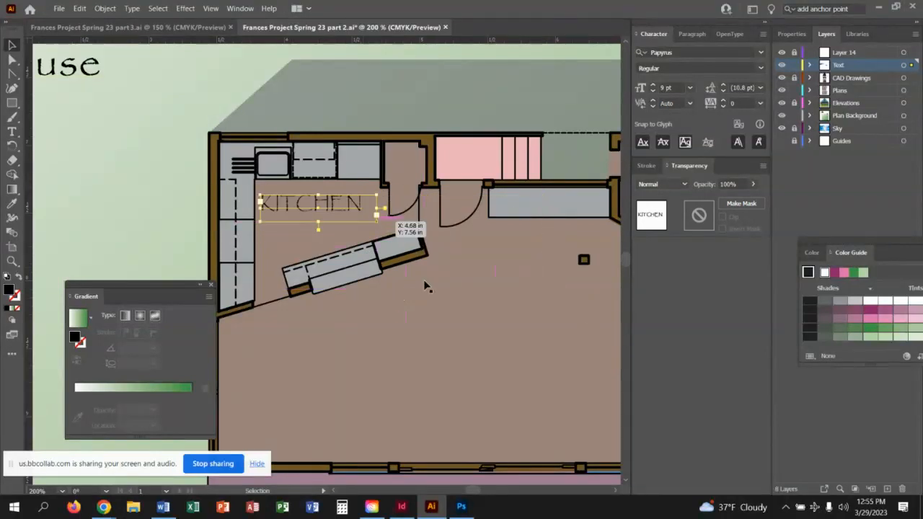
left_click(398, 282)
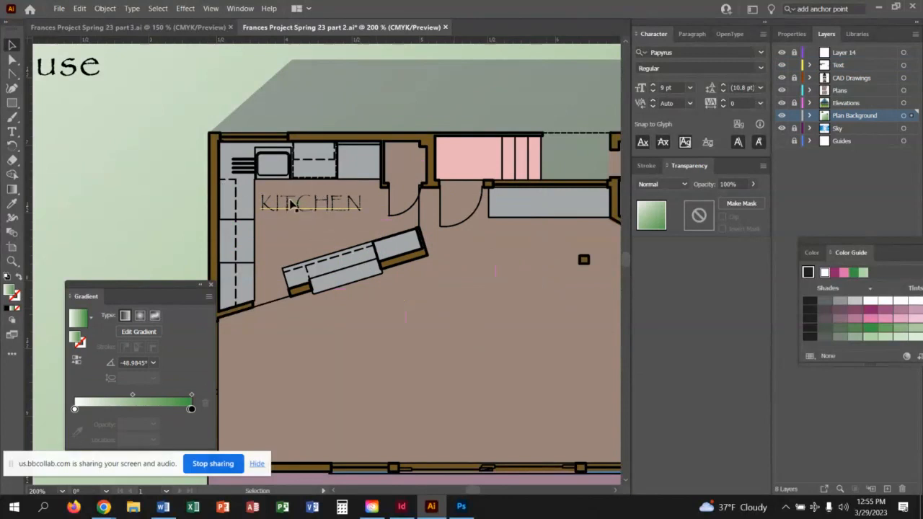
Copy the KITCHEN label into the middle of the living room, declining the links update.
double_click(318, 206)
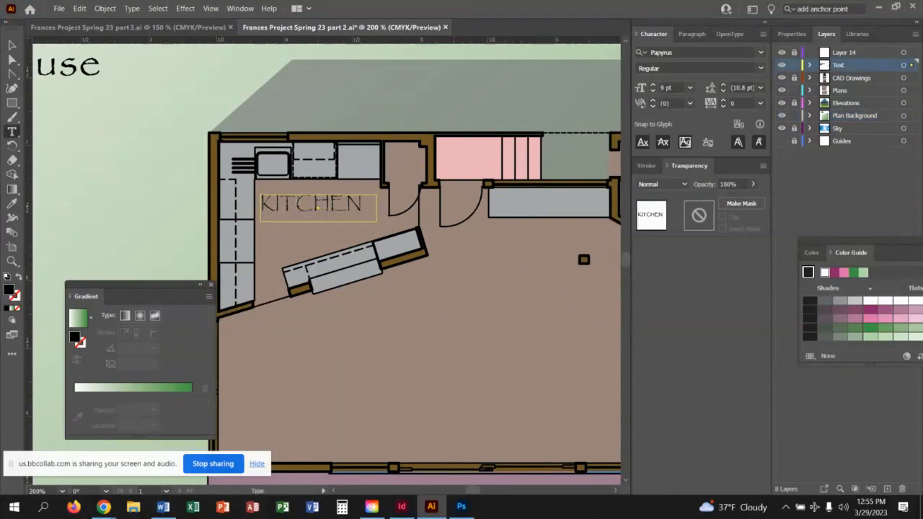
left_click_drag(296, 205, 362, 206)
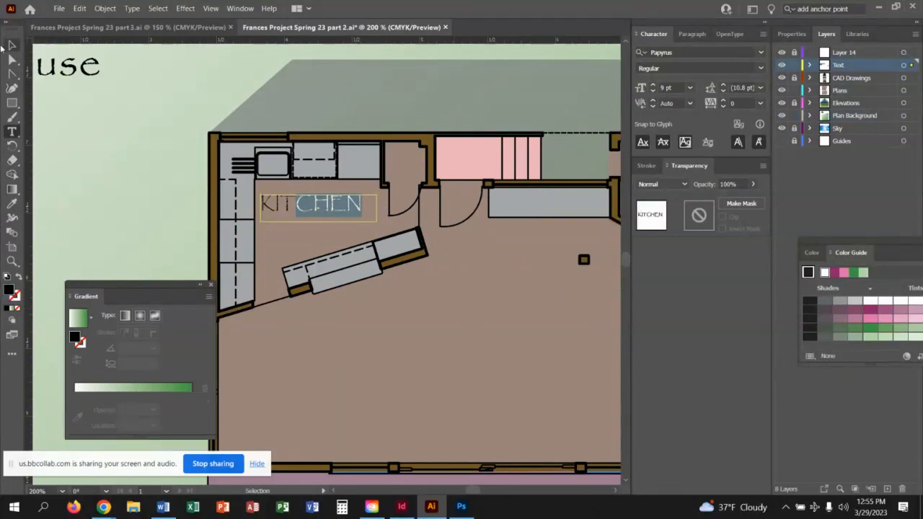
left_click(10, 43)
left_click_drag(327, 207, 461, 355)
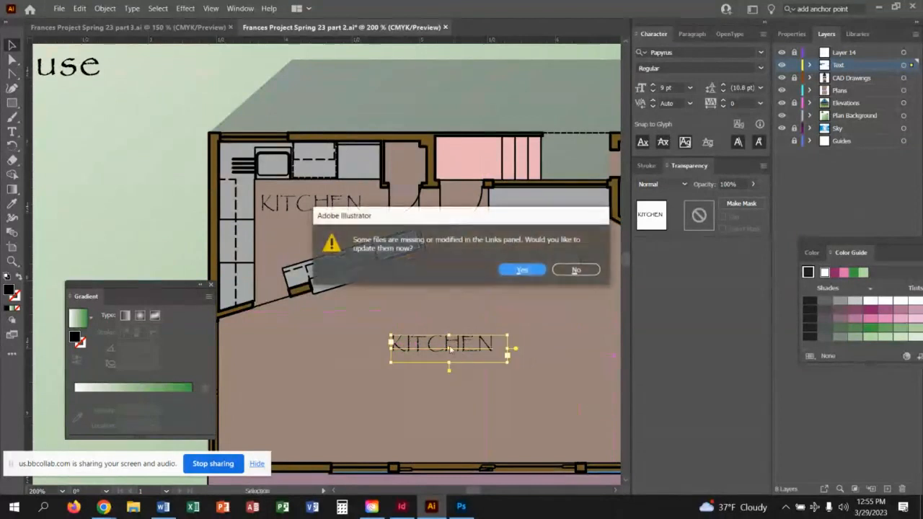
left_click(576, 271)
Replace the copied label's text with "LIVING ROOM".
key("t")
left_click(494, 345)
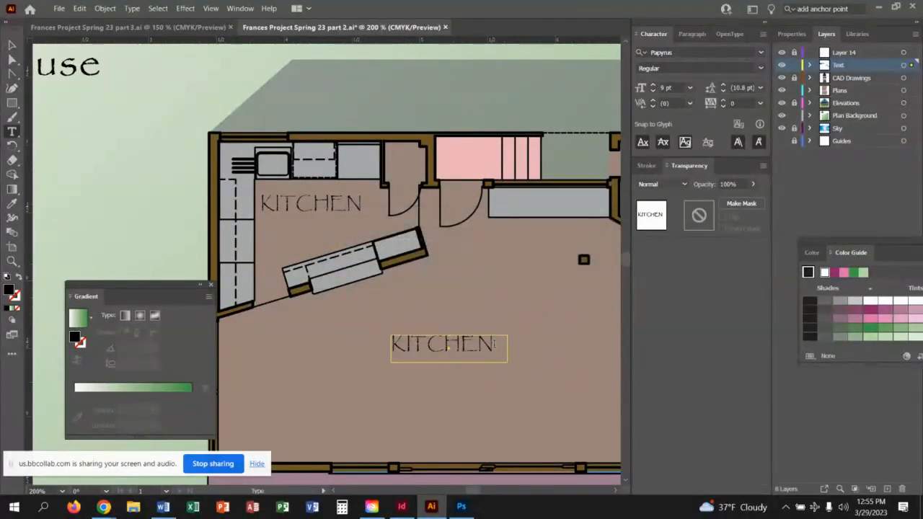
left_click_drag(495, 345, 387, 324)
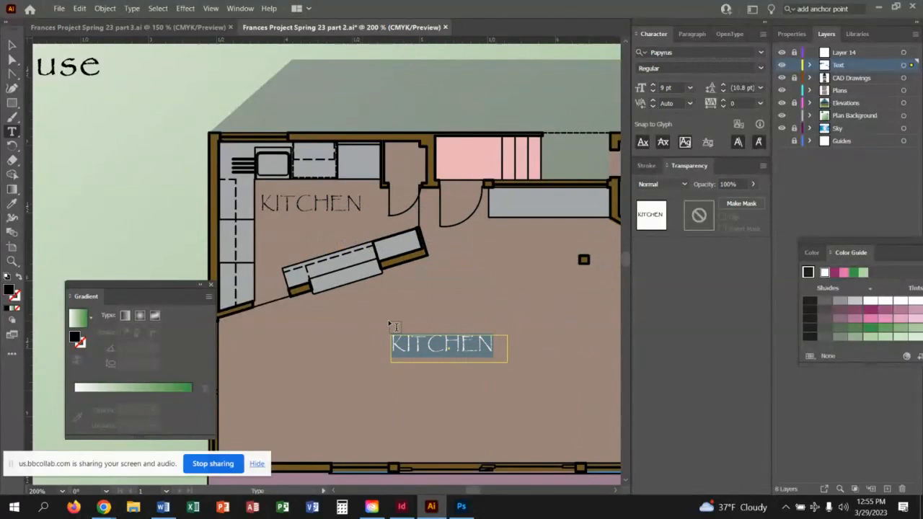
type("LIVING")
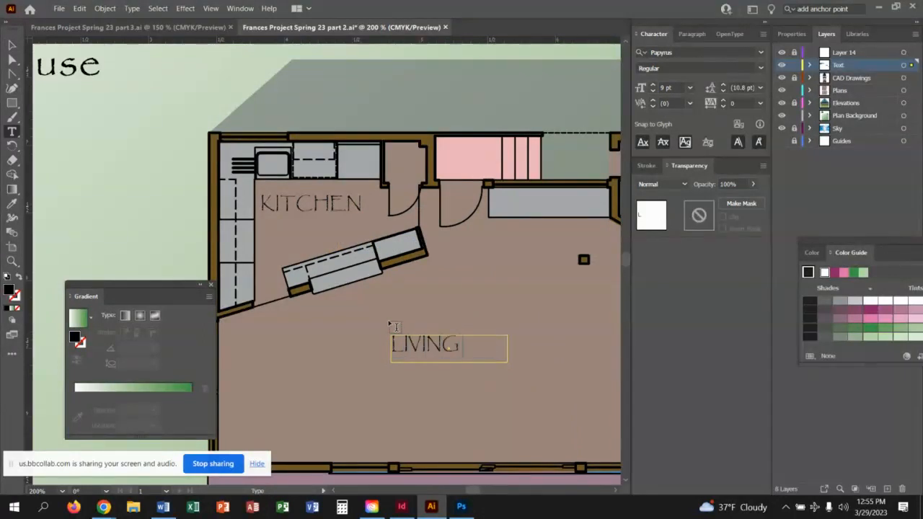
type(" ROO")
key("Escape")
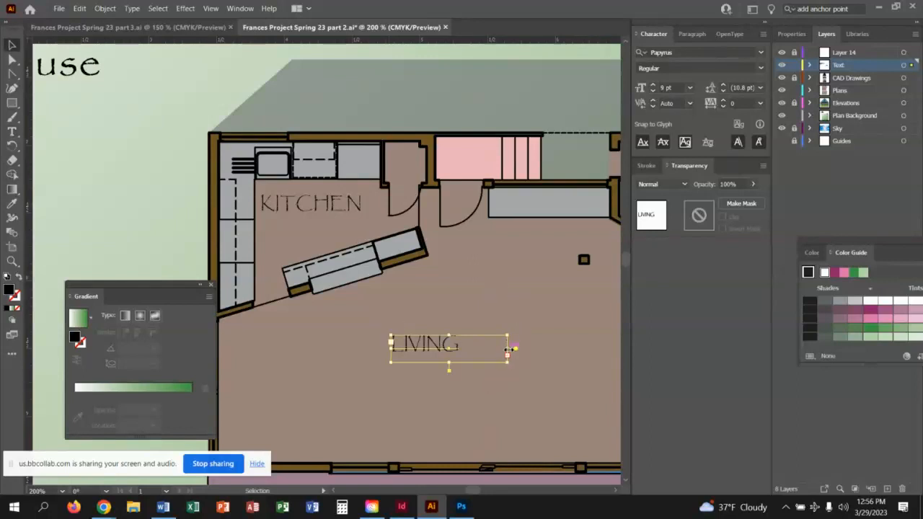
Widen the living room label's frame to fit its text and delete the surplus final M.
left_click_drag(508, 350, 546, 351)
key("t")
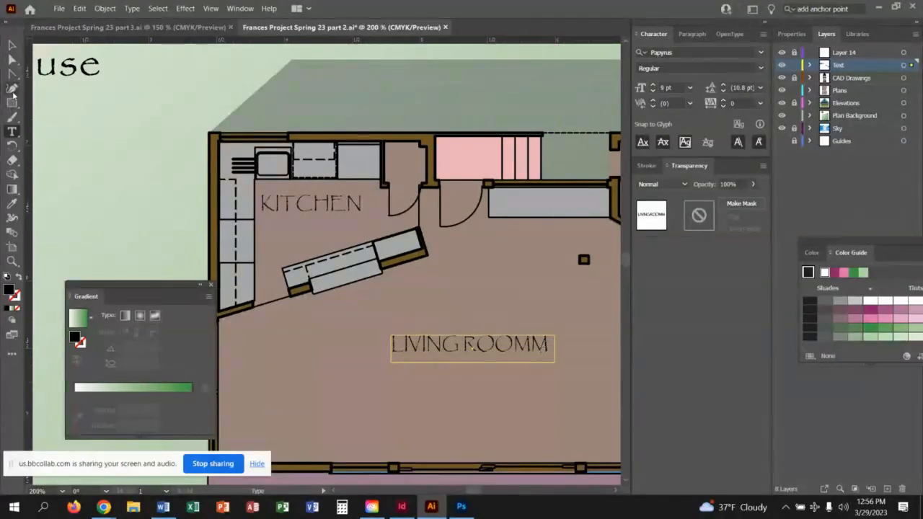
left_click(14, 135)
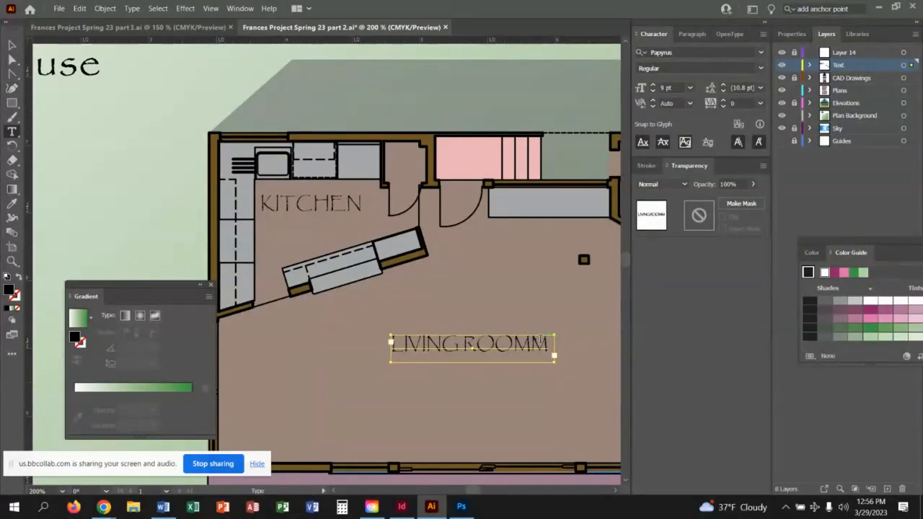
left_click(541, 344)
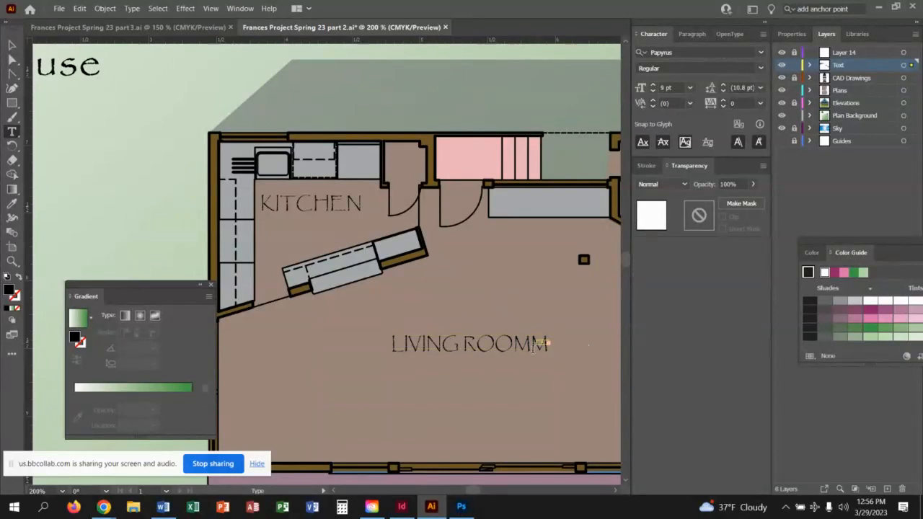
key("Escape")
left_click_drag(532, 342, 548, 343)
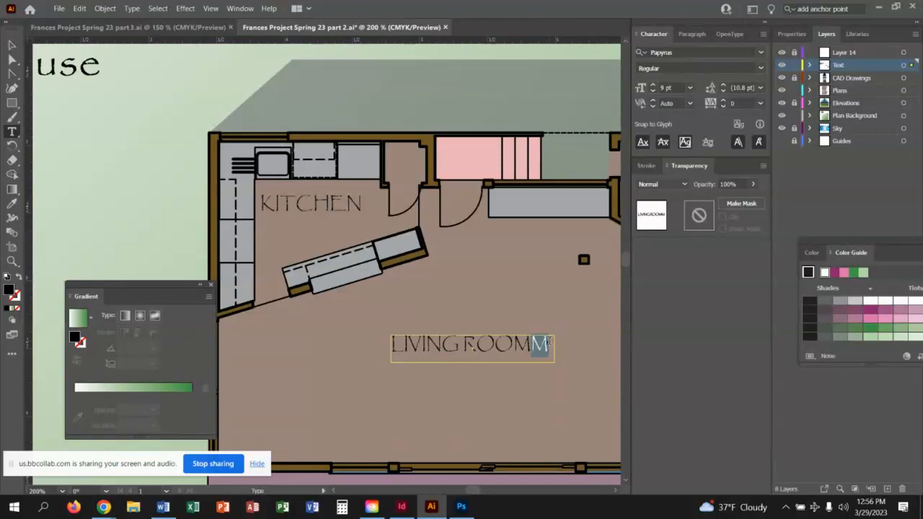
key("BackSpace")
left_click(546, 420, "ctrl")
Reposition the LIVING ROOM label in the open floor area just below the kitchen island, answering the links update prompts.
scroll(451, 312, "down", 1)
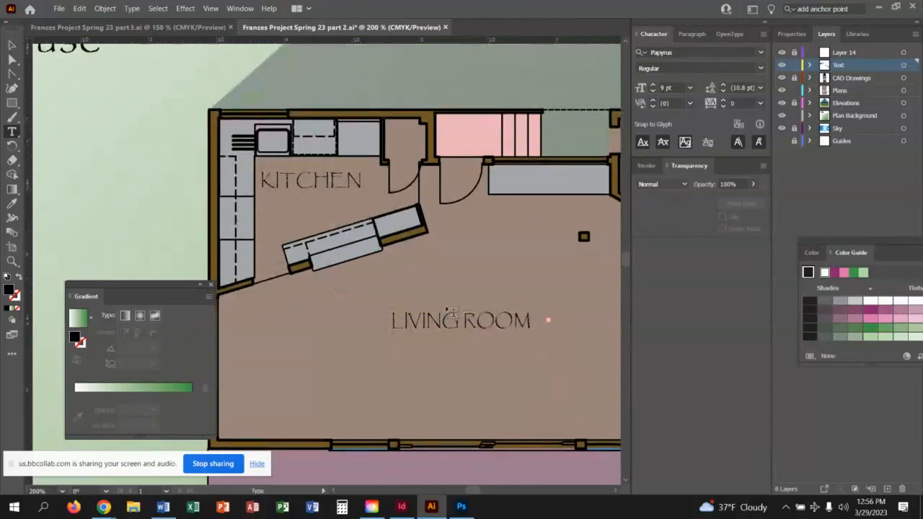
key("Escape")
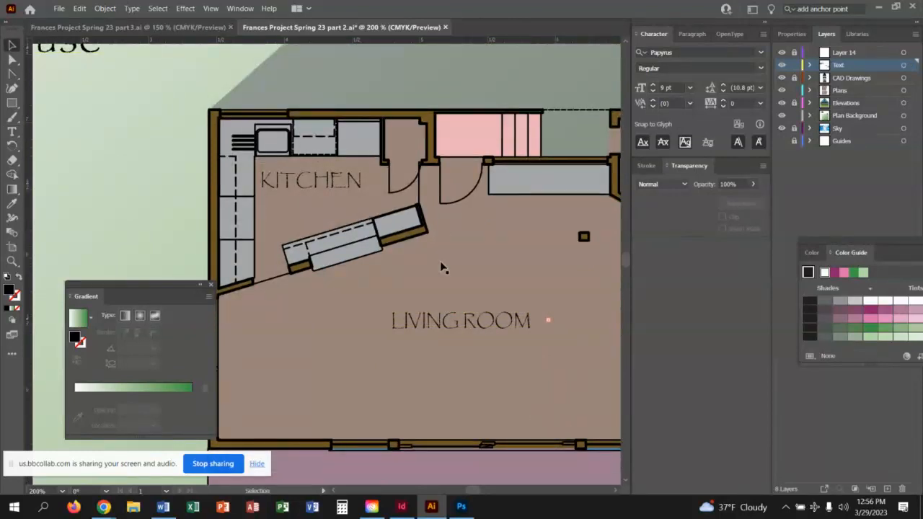
left_click(473, 333)
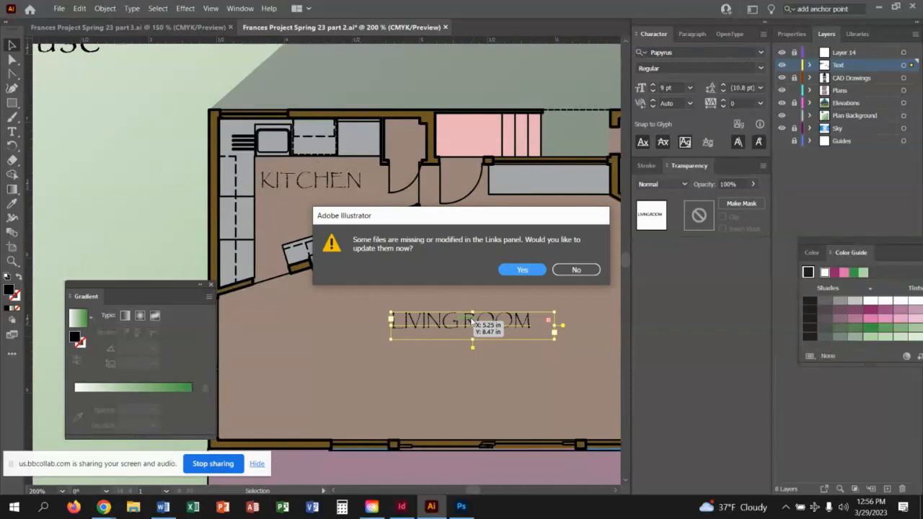
left_click(532, 271)
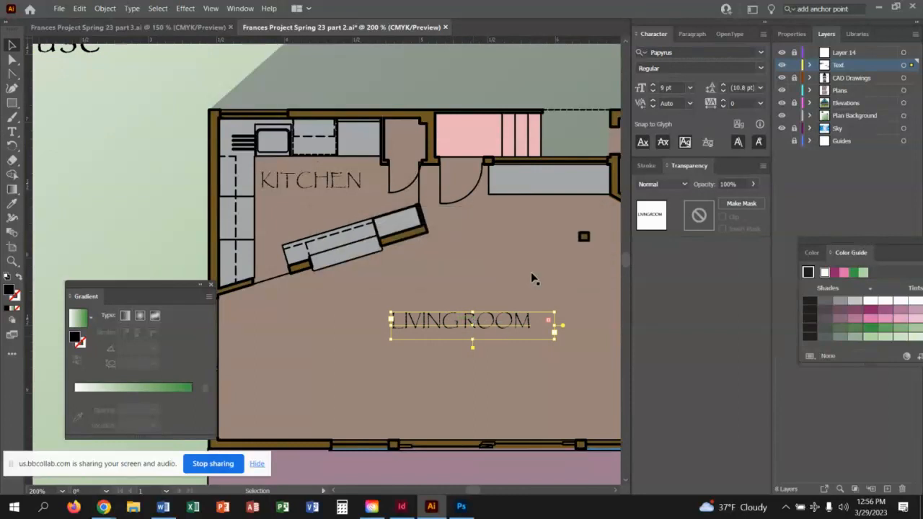
left_click_drag(475, 320, 536, 207)
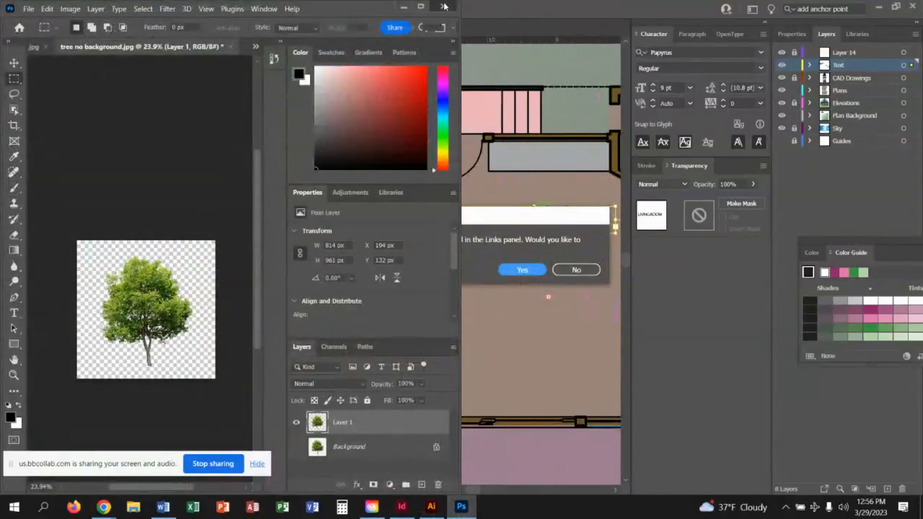
left_click(579, 269)
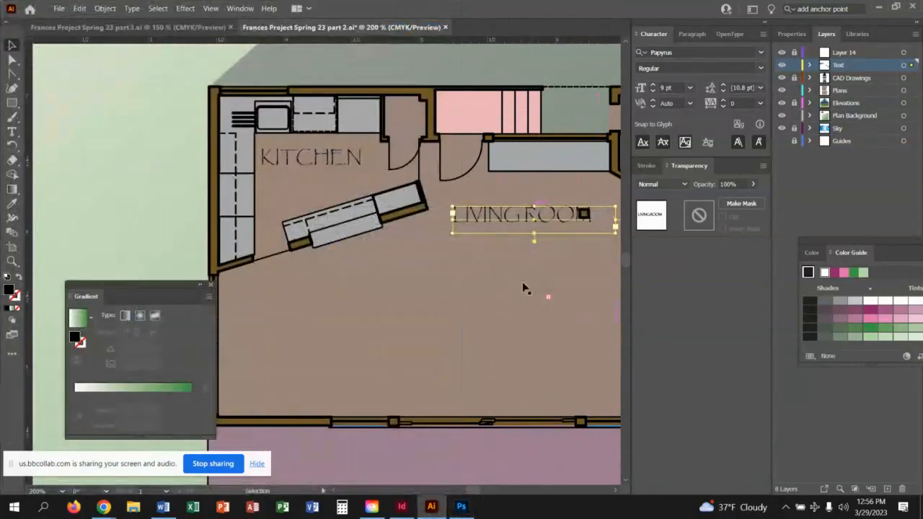
left_click_drag(527, 215, 423, 240)
left_click(569, 377)
Bring both floor plans and the title into view to check the room labels.
key("ctrl+minus")
key("ctrl+minus")
key("ctrl+minus")
key("ctrl+minus")
key("ctrl+minus")
scroll(425, 284, "up", 2)
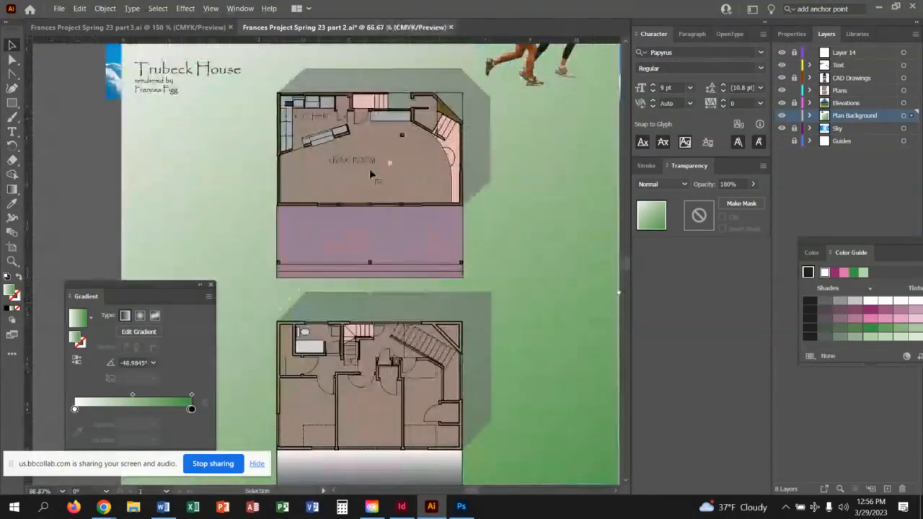
Copy the LIVING ROOM label from the upper floor plan into the lower plan's left-hand large room.
left_click(12, 46)
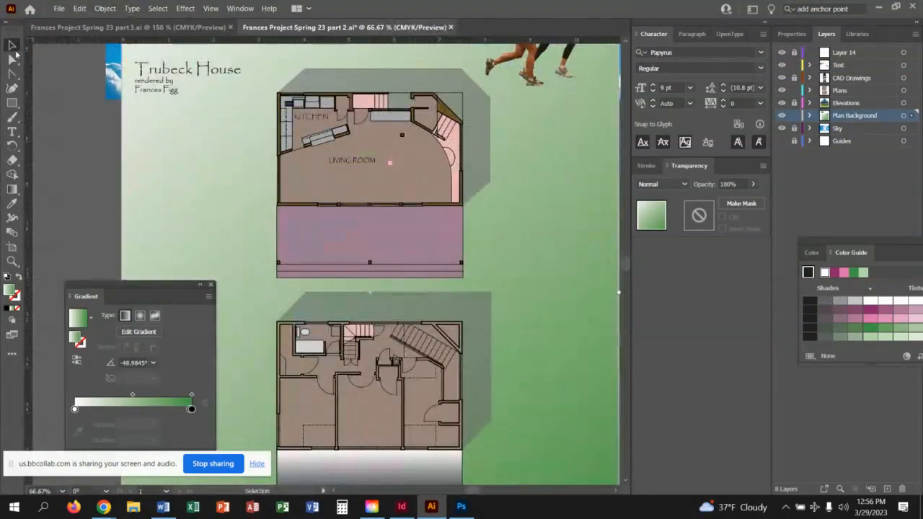
left_click(352, 160)
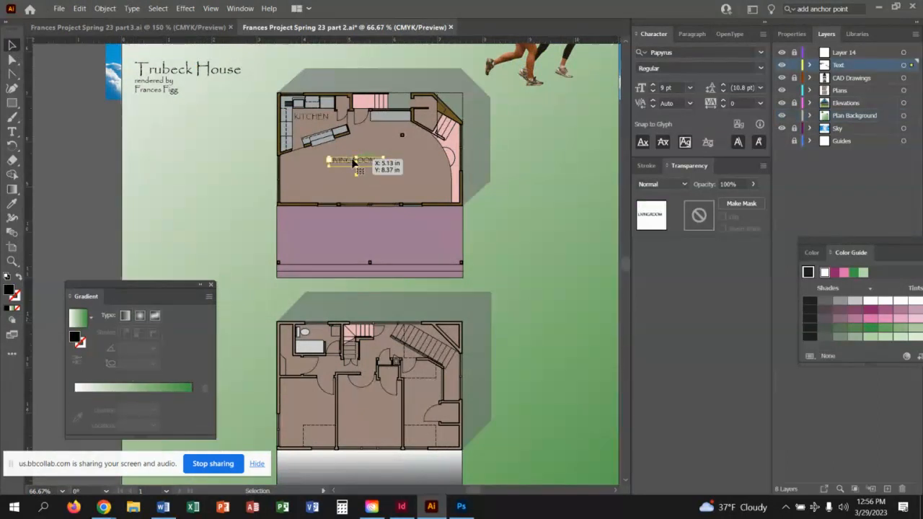
left_click_drag(353, 164, 311, 407)
left_click_drag(310, 408, 311, 406)
scroll(302, 433, "up", 6)
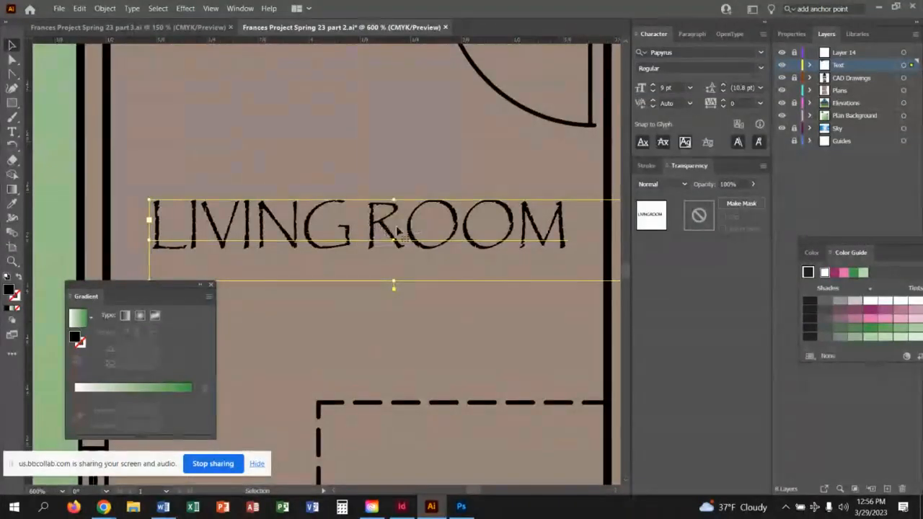
Change the copied label in the lower plan to read "BEDROOM" and decline the links update.
left_click(13, 131)
left_click(372, 215)
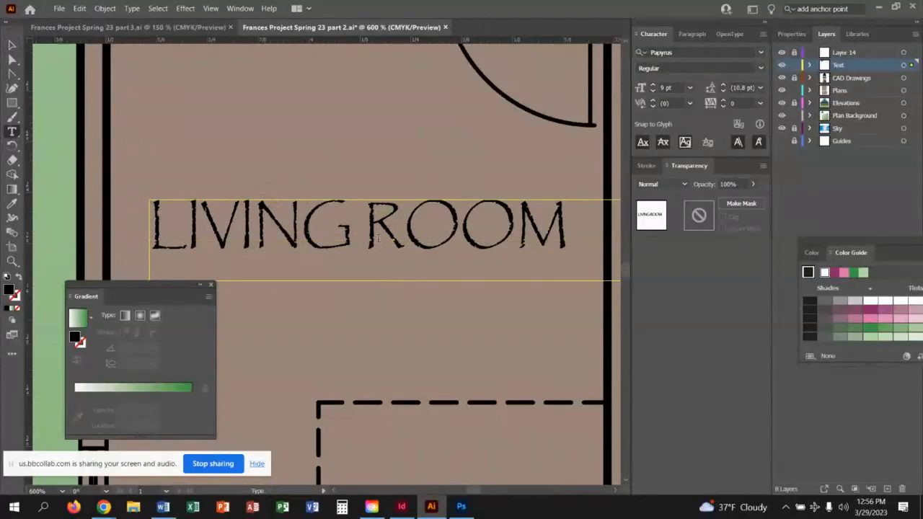
key("BackSpace")
key("BackSpace")
key("BackSpace")
key("BackSpace")
key("BackSpace")
key("BackSpace")
key("BackSpace")
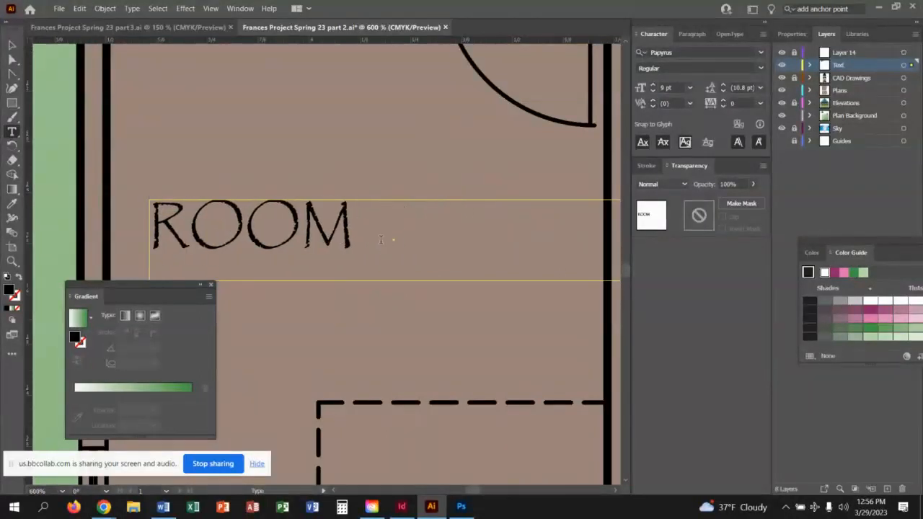
type("BED")
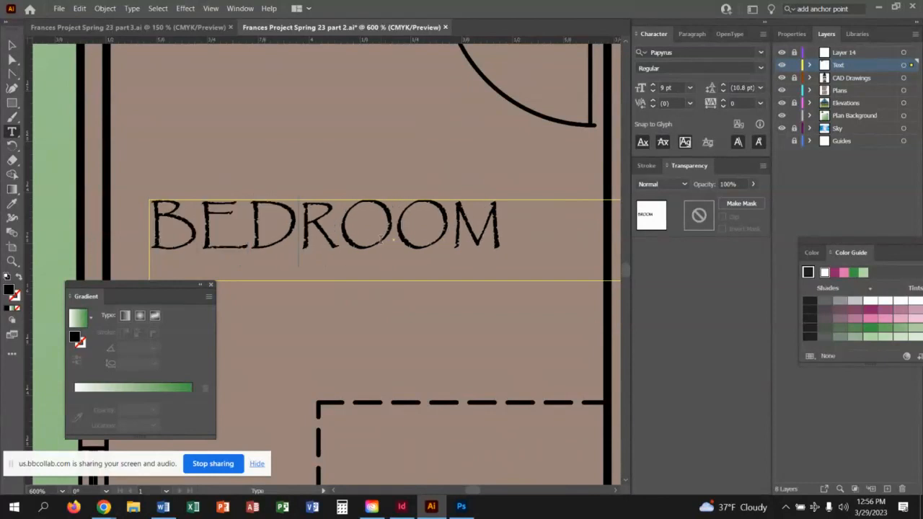
left_click(418, 343)
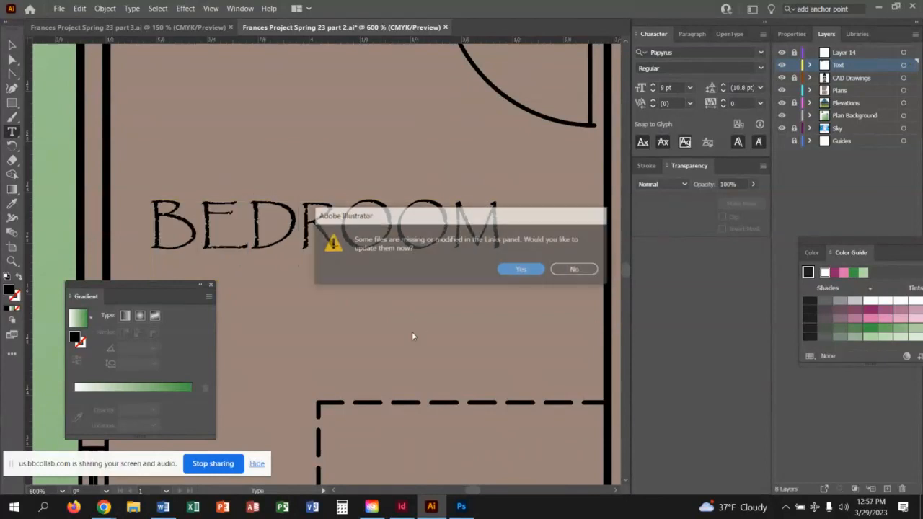
left_click(576, 270)
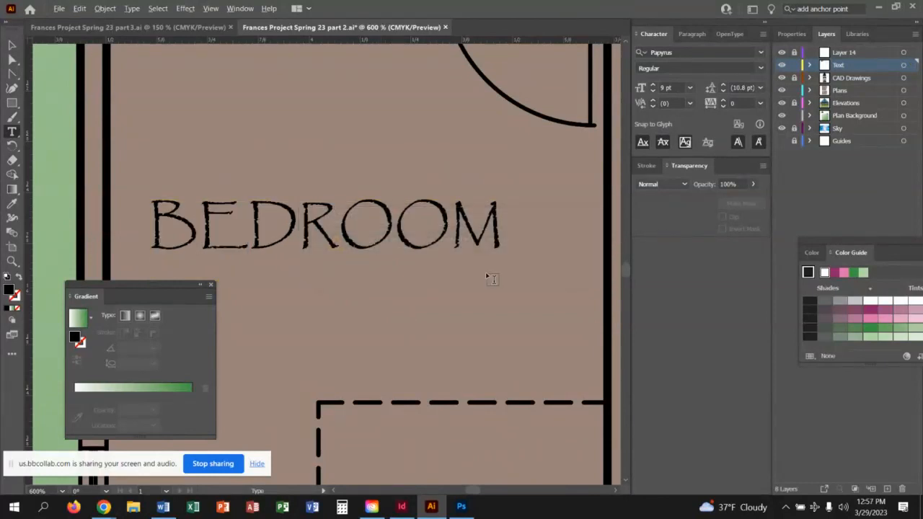
Copy the BEDROOM label into the middle room of the lower floor plan.
scroll(485, 272, "down", 3)
scroll(486, 272, "down", 3)
left_click(11, 46)
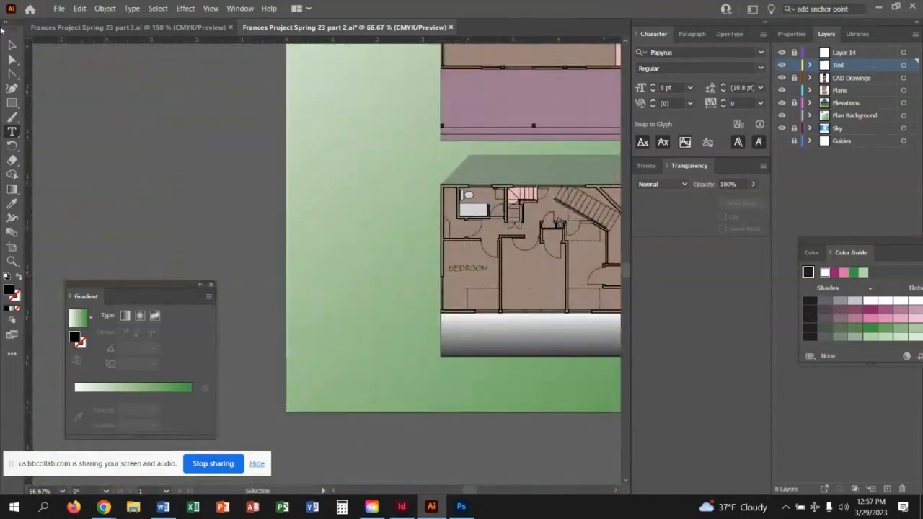
left_click(460, 268)
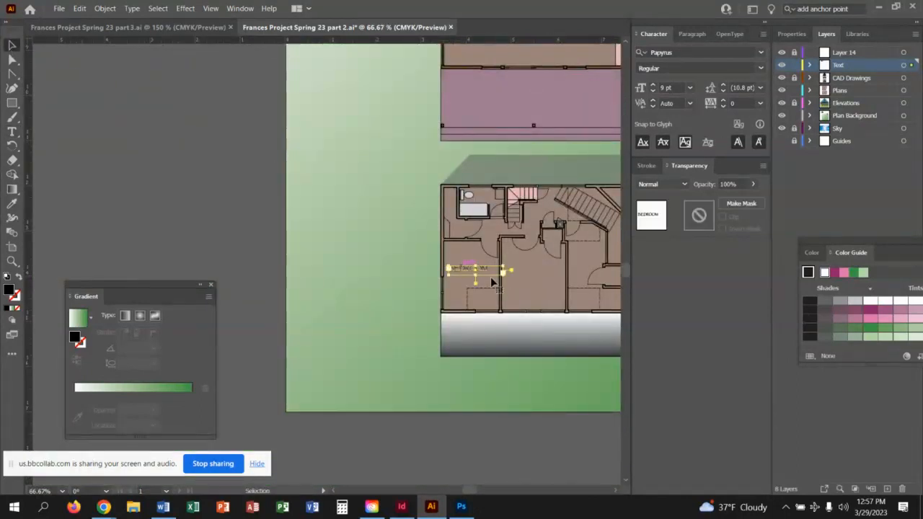
left_click_drag(452, 270, 524, 270)
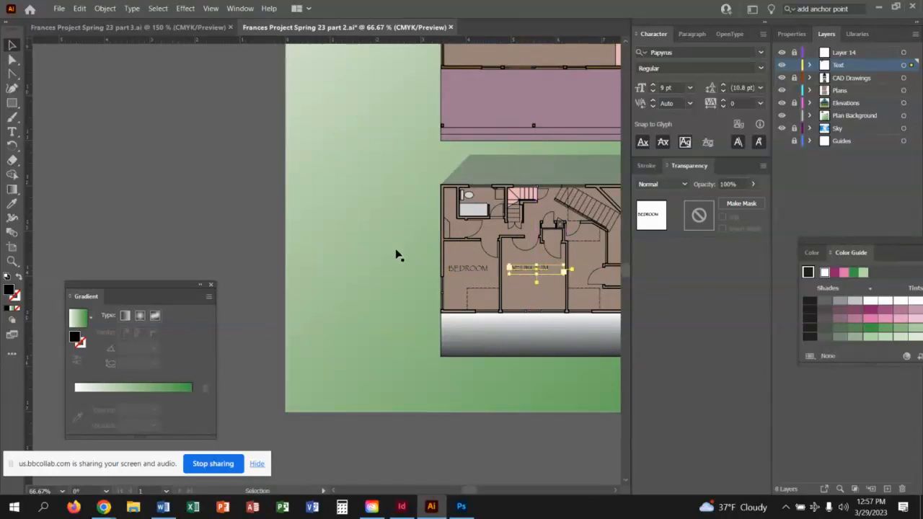
Copy the middle room's BEDROOM label into the lower right-hand room of the same plan and deselect it.
mouse_move(467, 490)
left_mouse_down()
mouse_move(480, 490)
mouse_move(472, 491)
left_mouse_up()
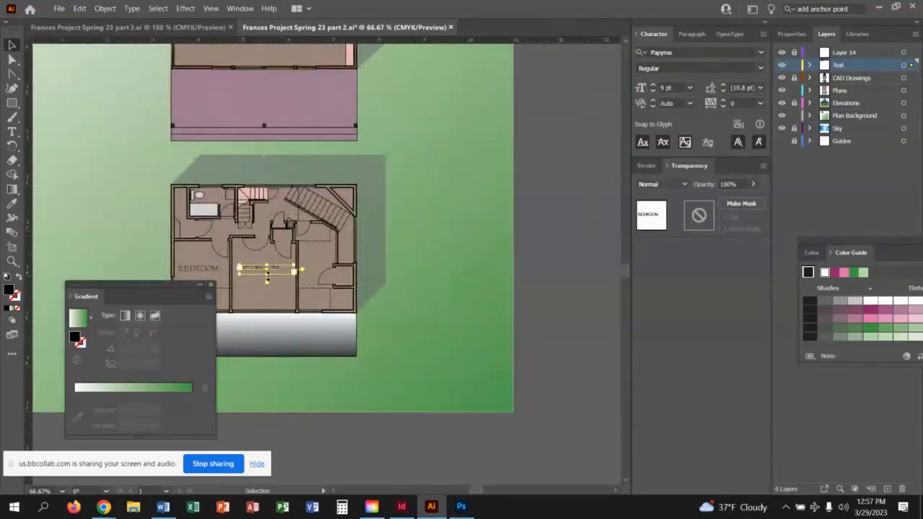
left_click(300, 284)
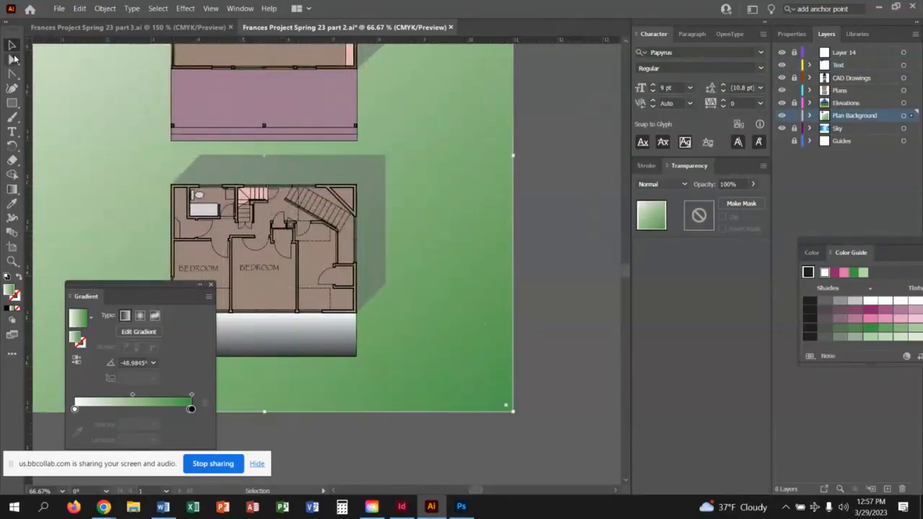
left_click(260, 268)
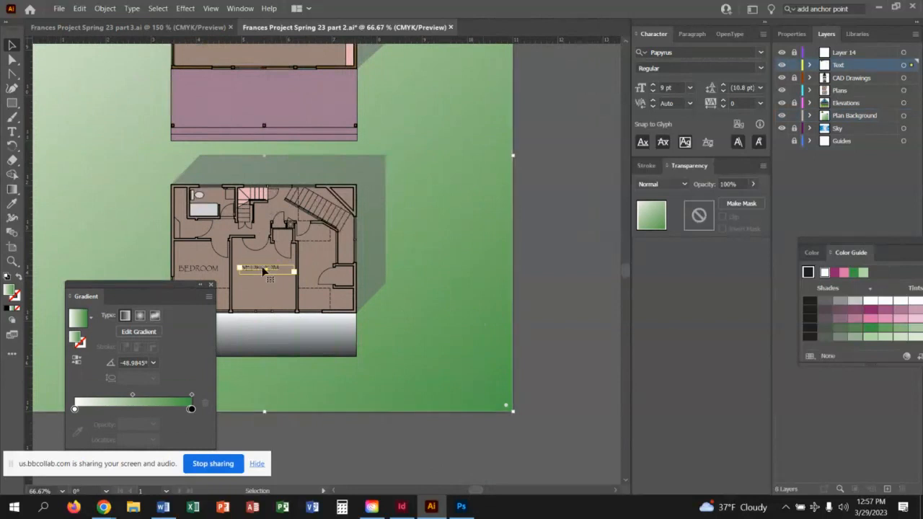
left_click_drag(261, 269, 321, 299)
left_click(397, 336)
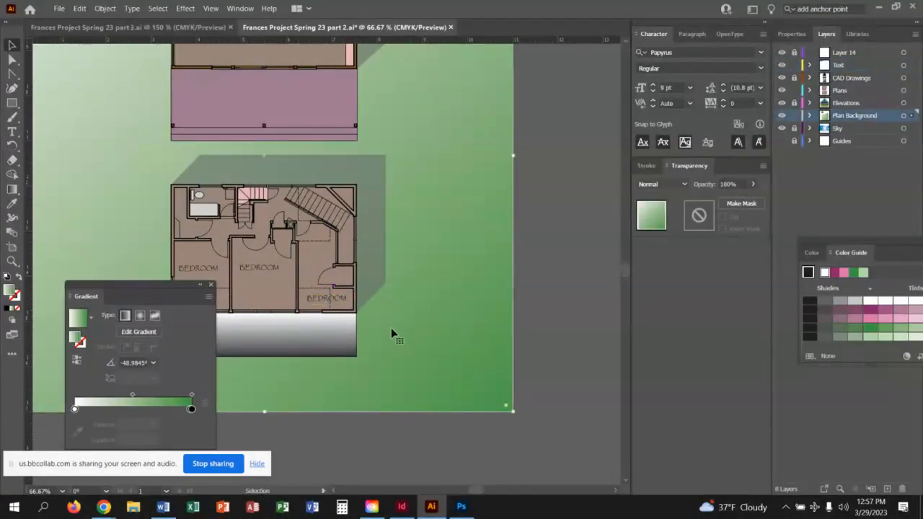
Check the labelled sheet, accept the links update, and switch to the part 3 drawing to view its whole sheet.
scroll(384, 284, "up", 2)
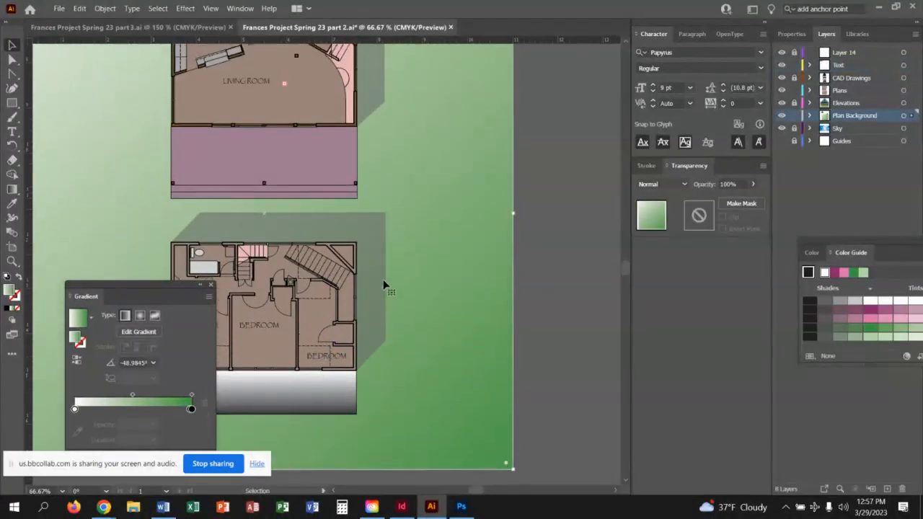
scroll(383, 284, "up", 10)
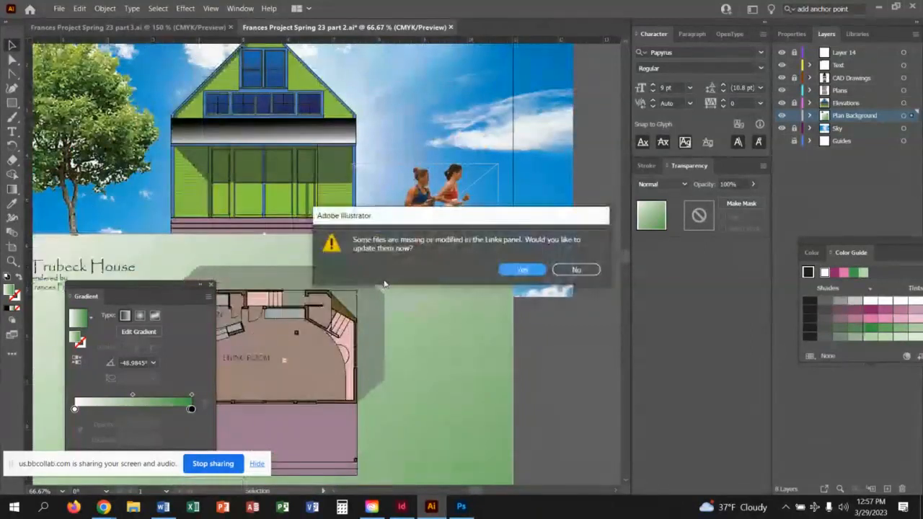
left_click(537, 270)
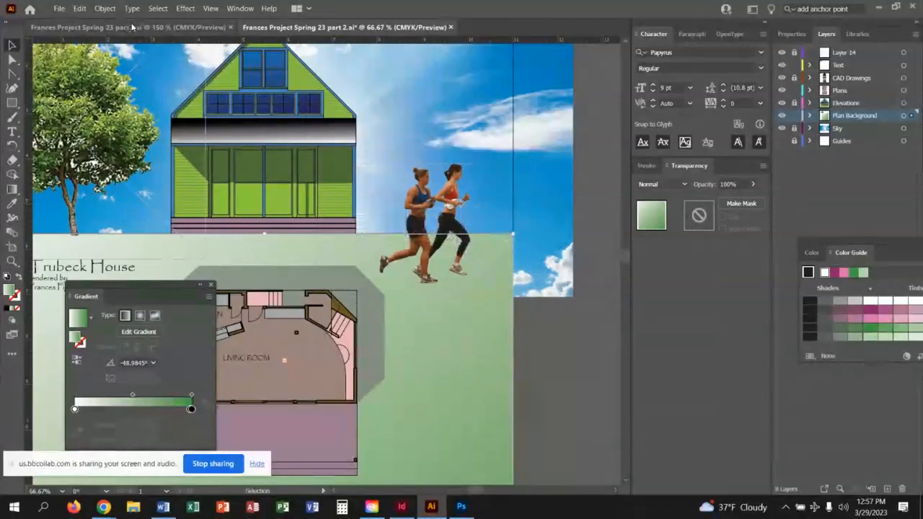
left_click(132, 27)
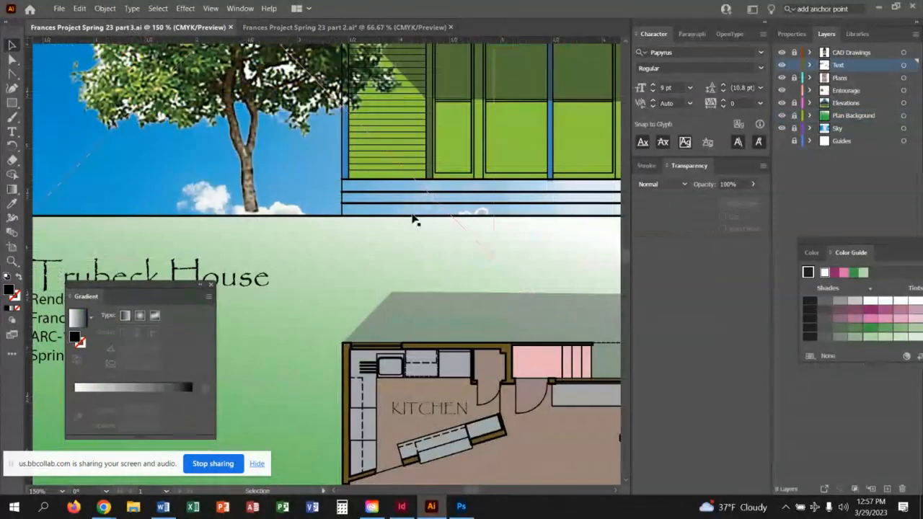
scroll(413, 216, "down", 6)
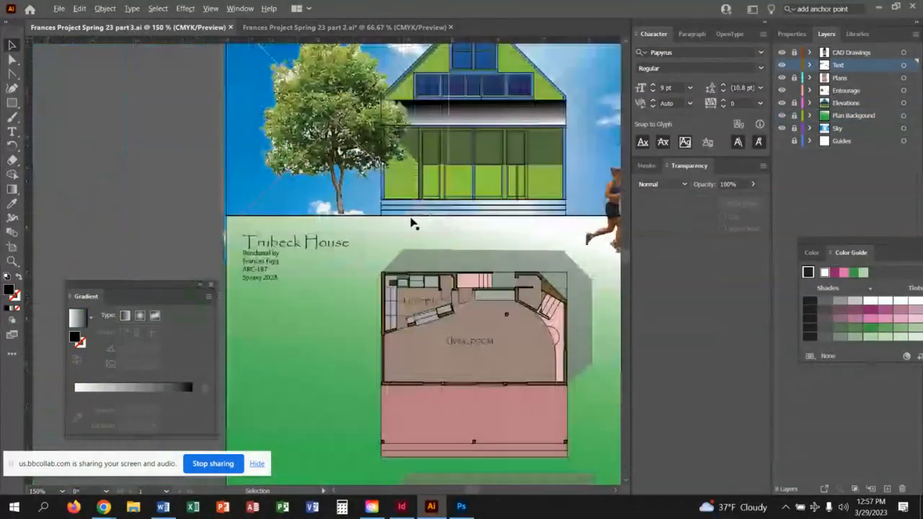
scroll(408, 217, "up", 1)
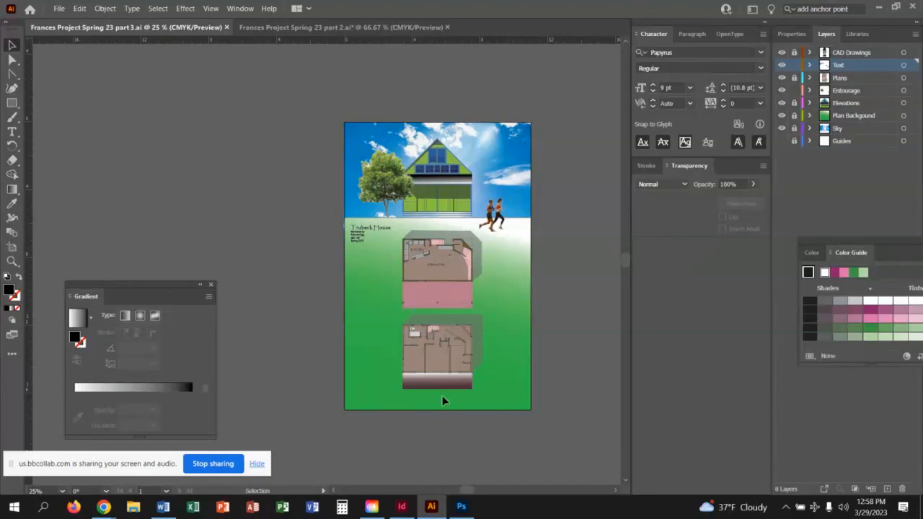
Review the file types offered for saving the part 3 drawing on the computer, cancel the save, and decline the links update.
left_click(59, 9)
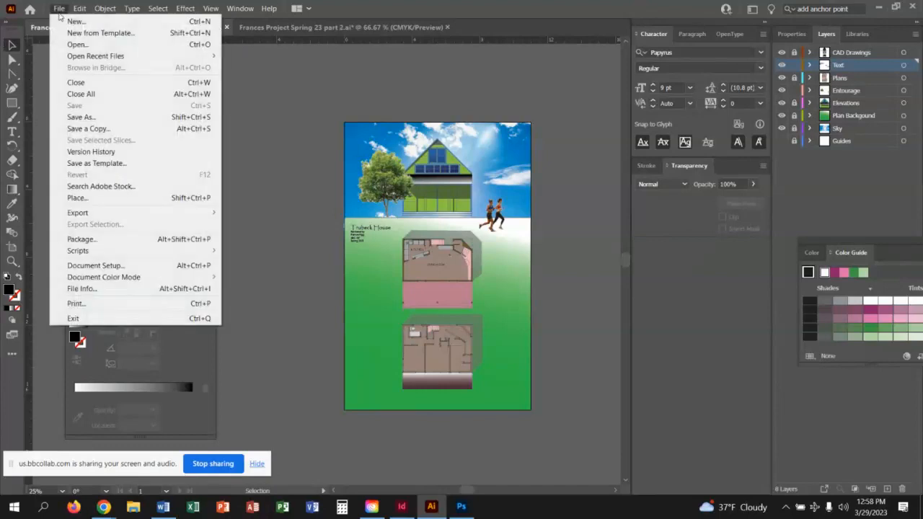
left_click(87, 117)
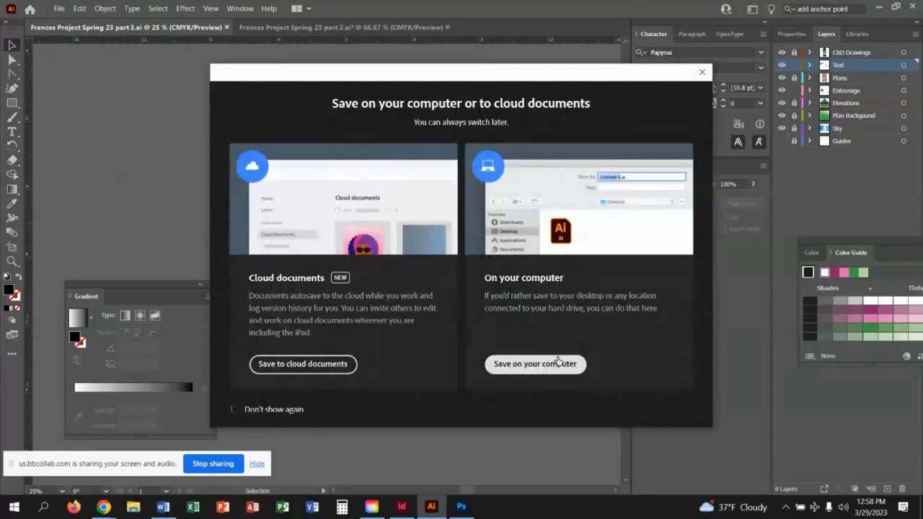
left_click(532, 365)
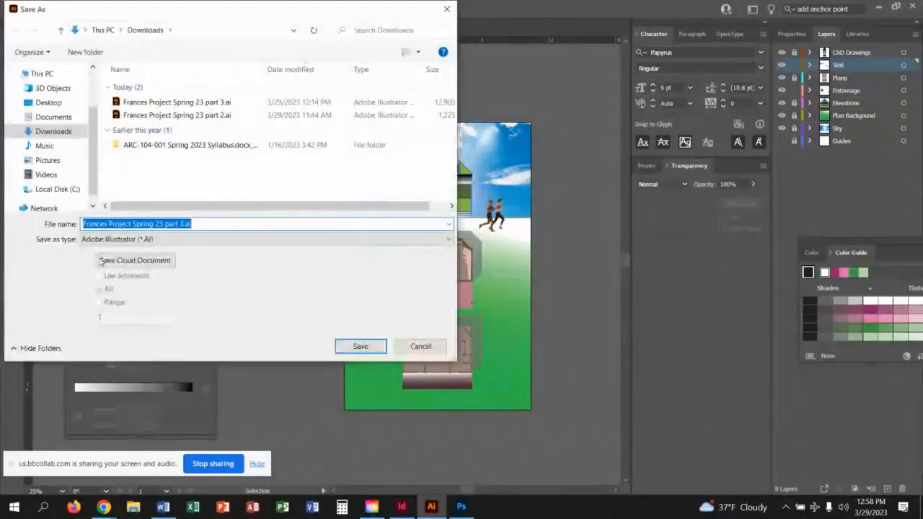
left_click(115, 238)
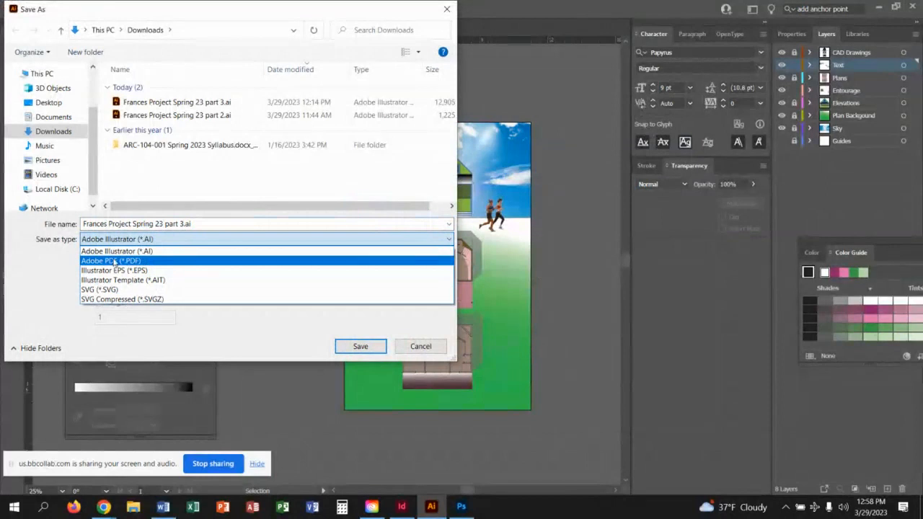
left_click(446, 351)
left_click(376, 349)
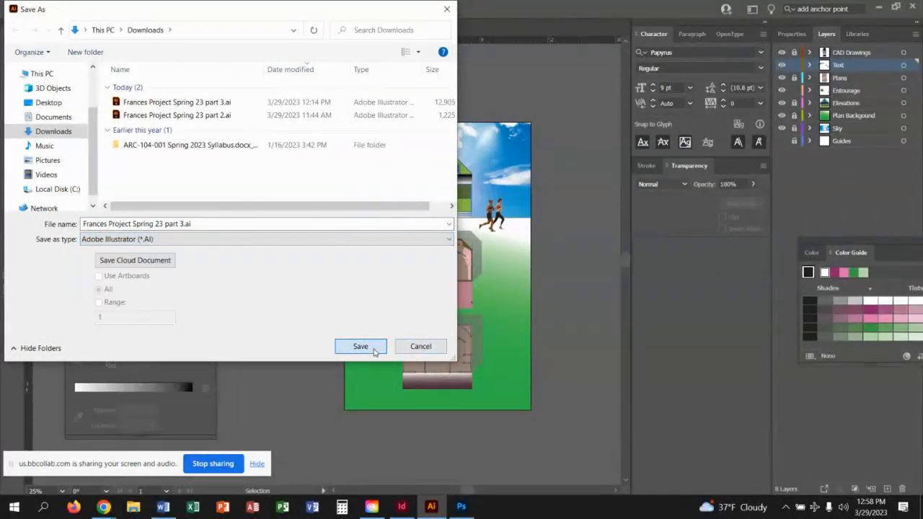
left_click(563, 303)
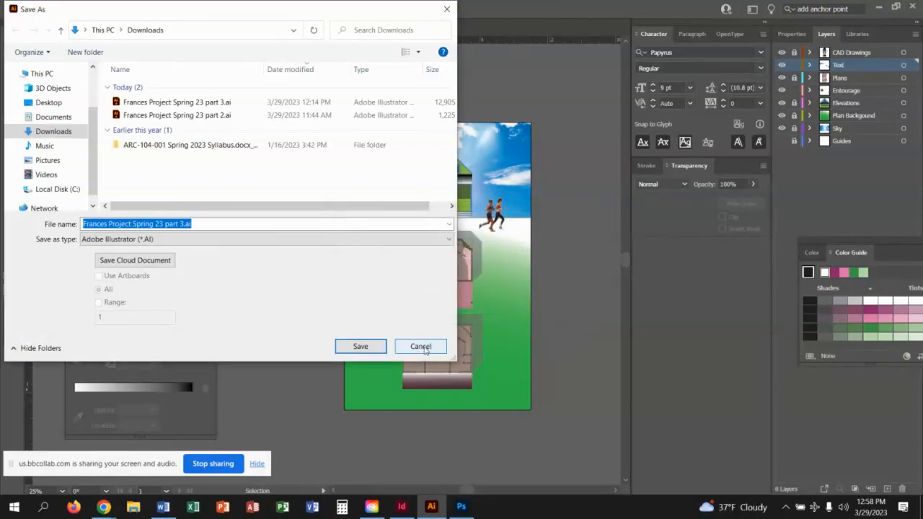
left_click(420, 346)
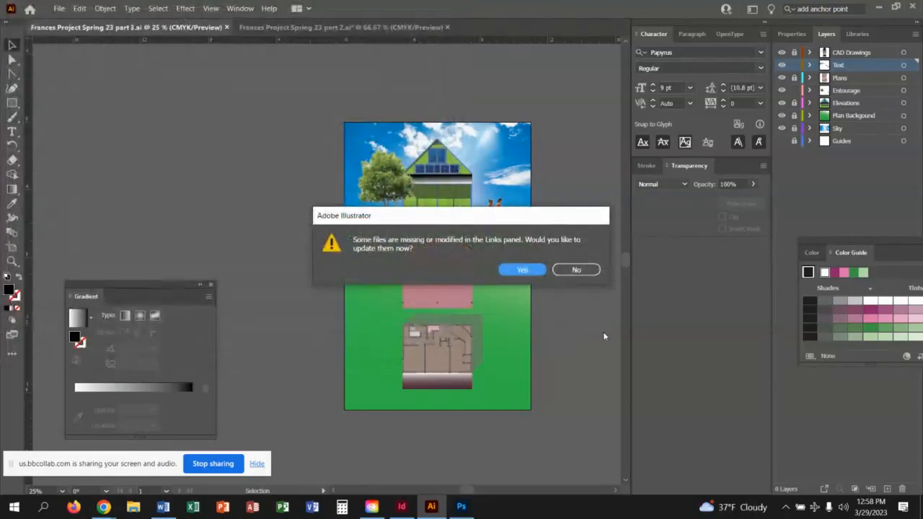
left_click(577, 269)
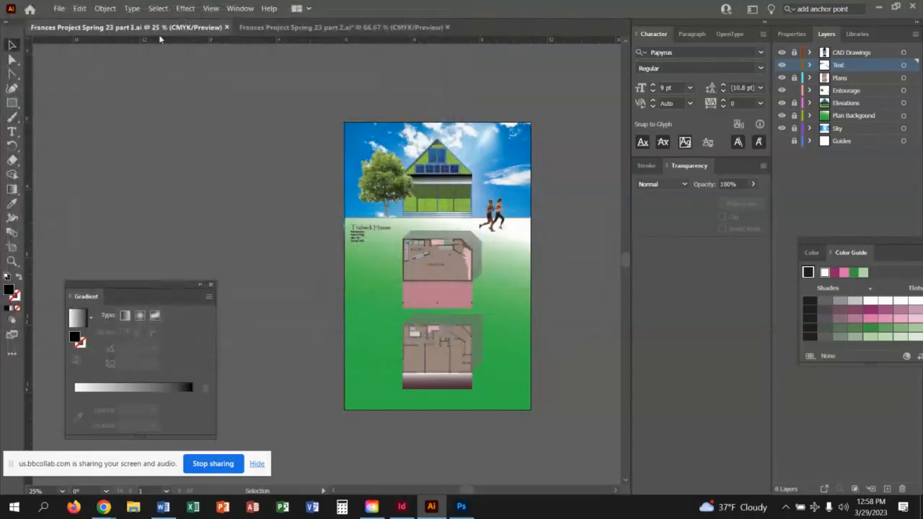
left_click(185, 8)
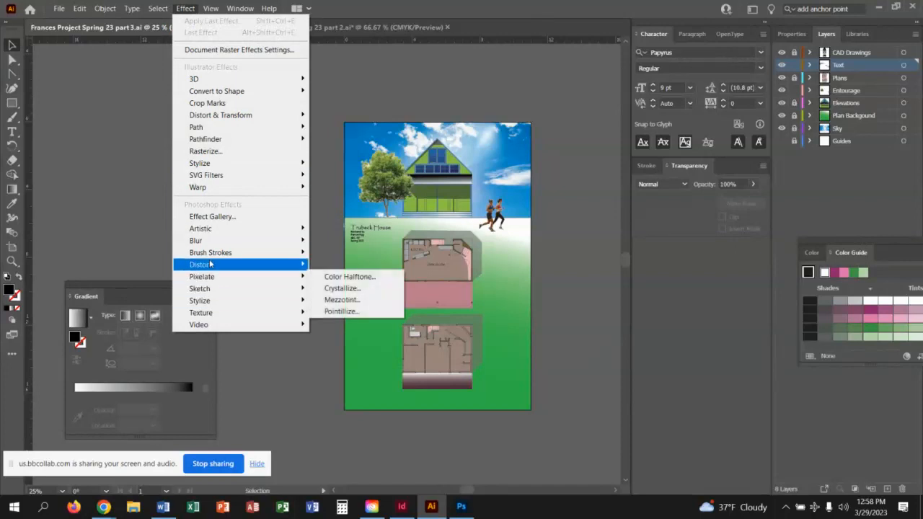
mouse_move(212, 307)
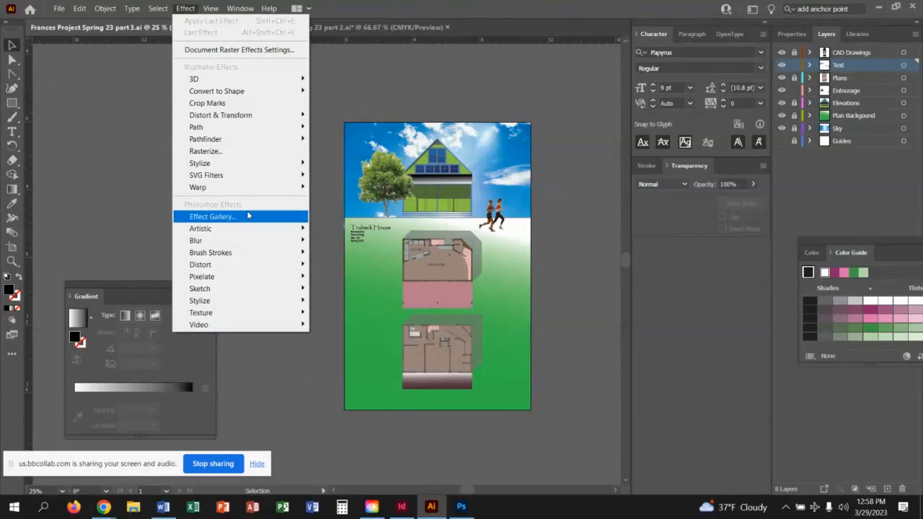
mouse_move(254, 251)
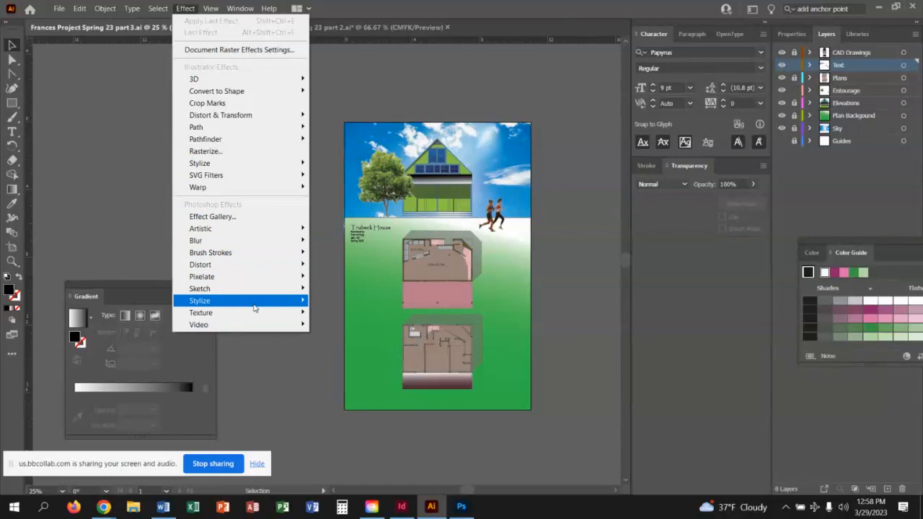
mouse_move(245, 325)
left_click(568, 329)
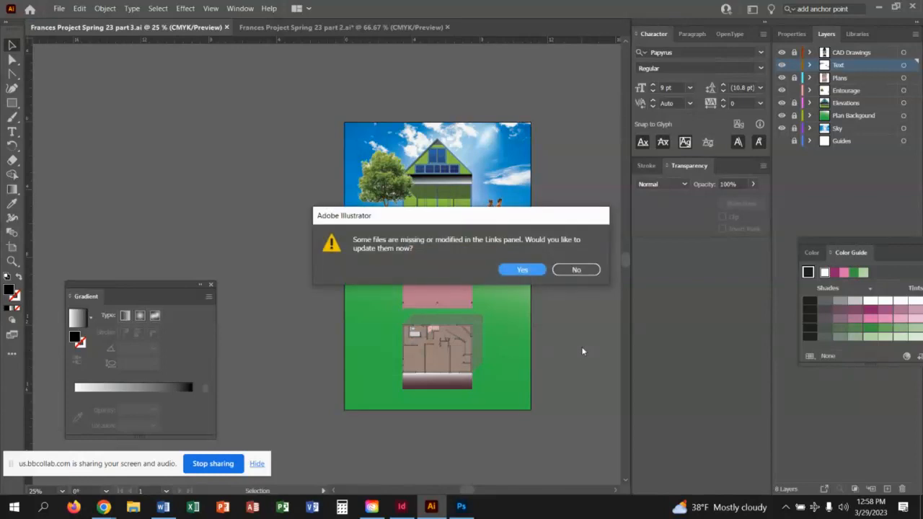
left_click(576, 270)
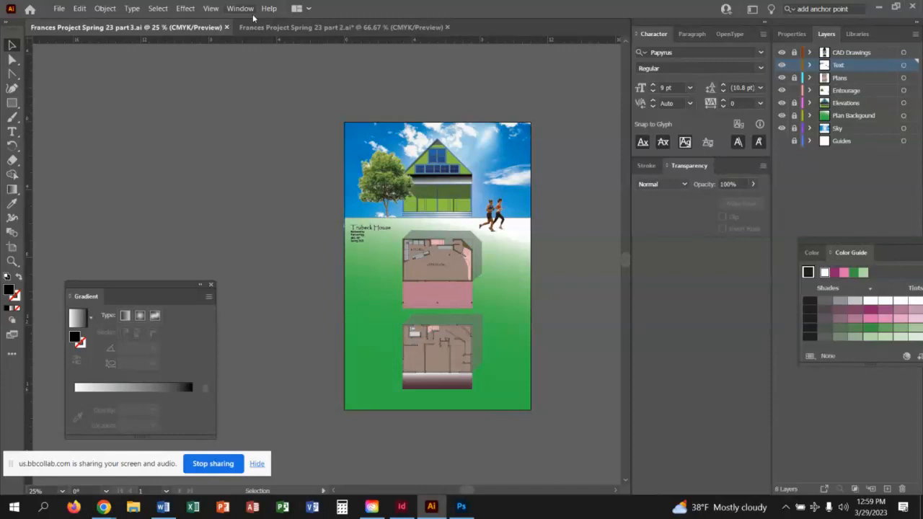
left_click(878, 7)
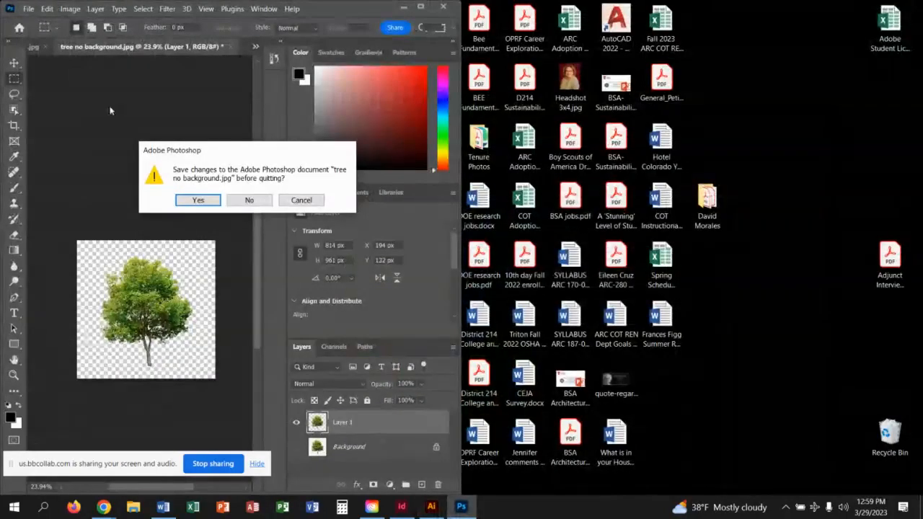
left_click(213, 463)
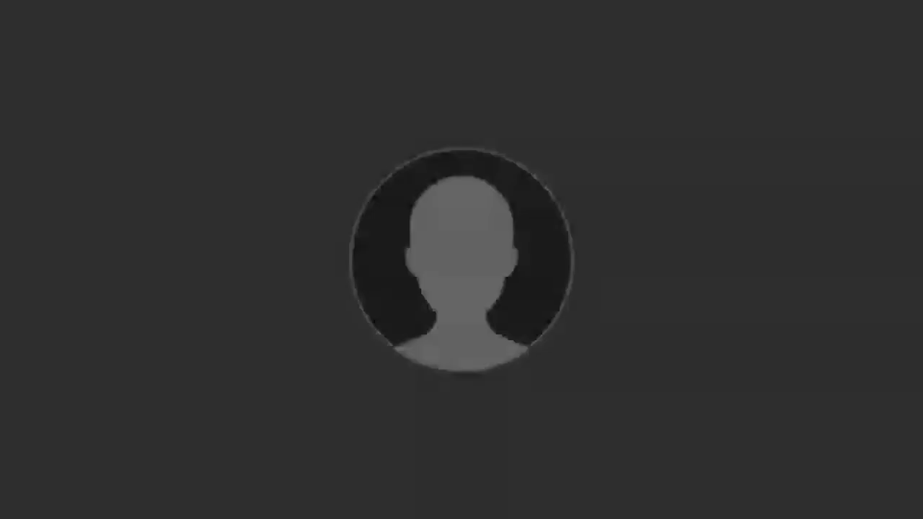